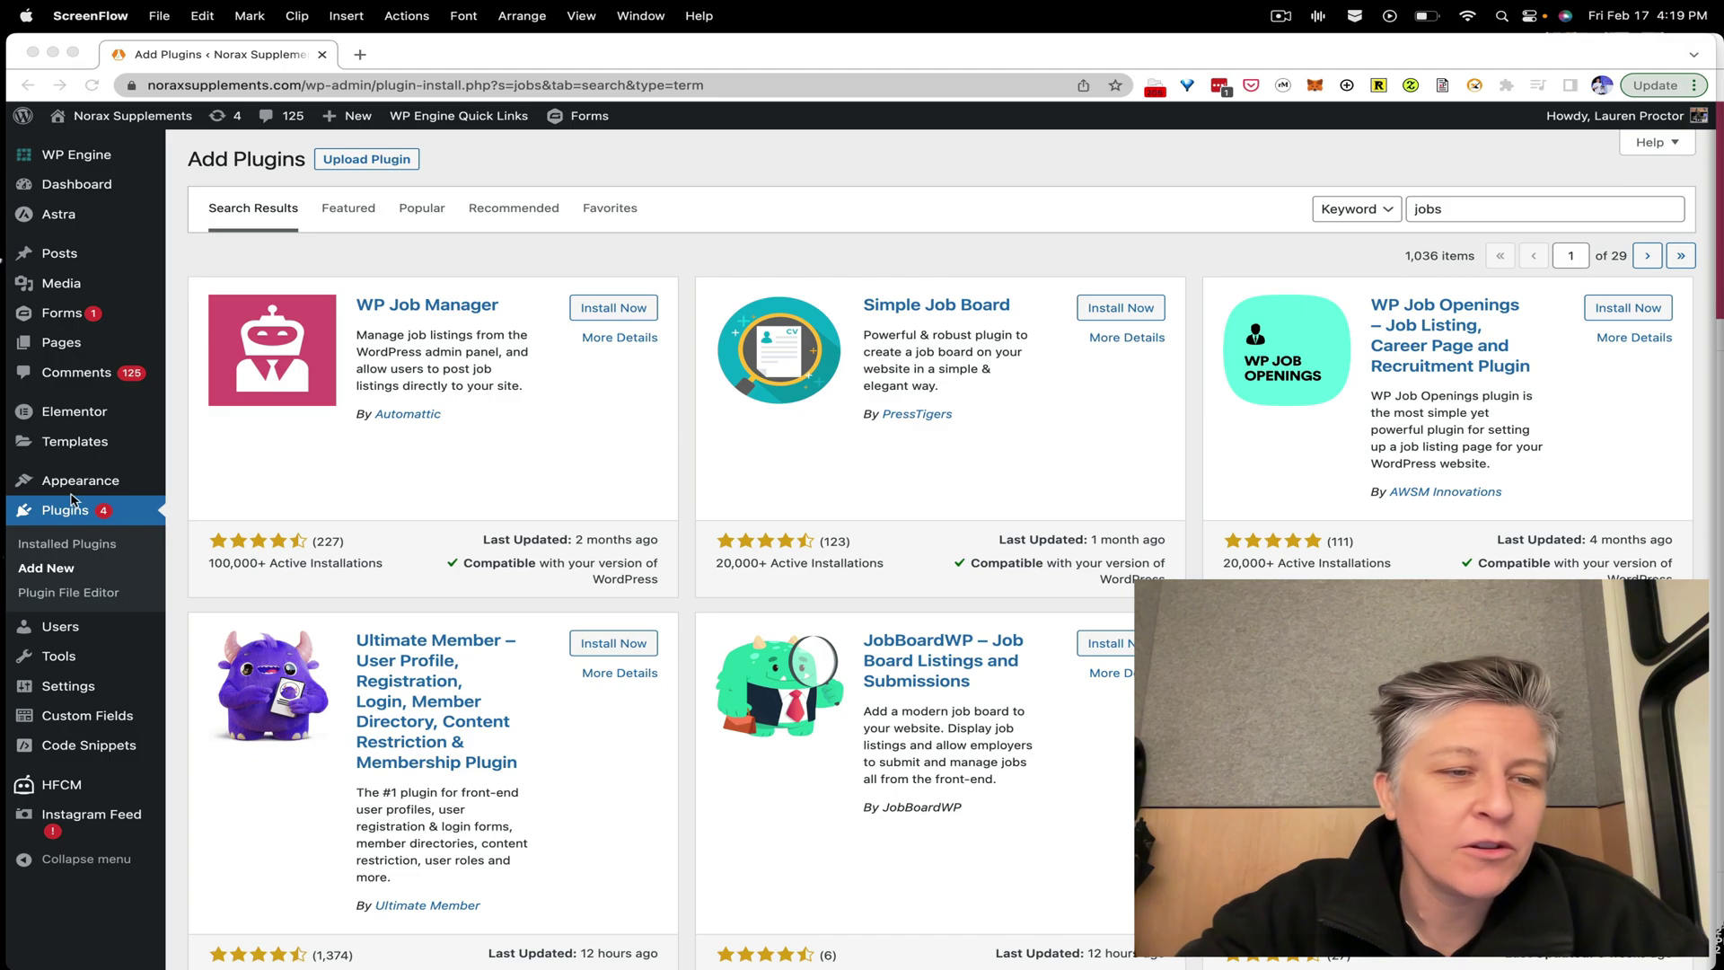
# - Search plugins for 'wp job' and install WP Job Manager (100,000+ active installations)
pyautogui.press('super+Tab')
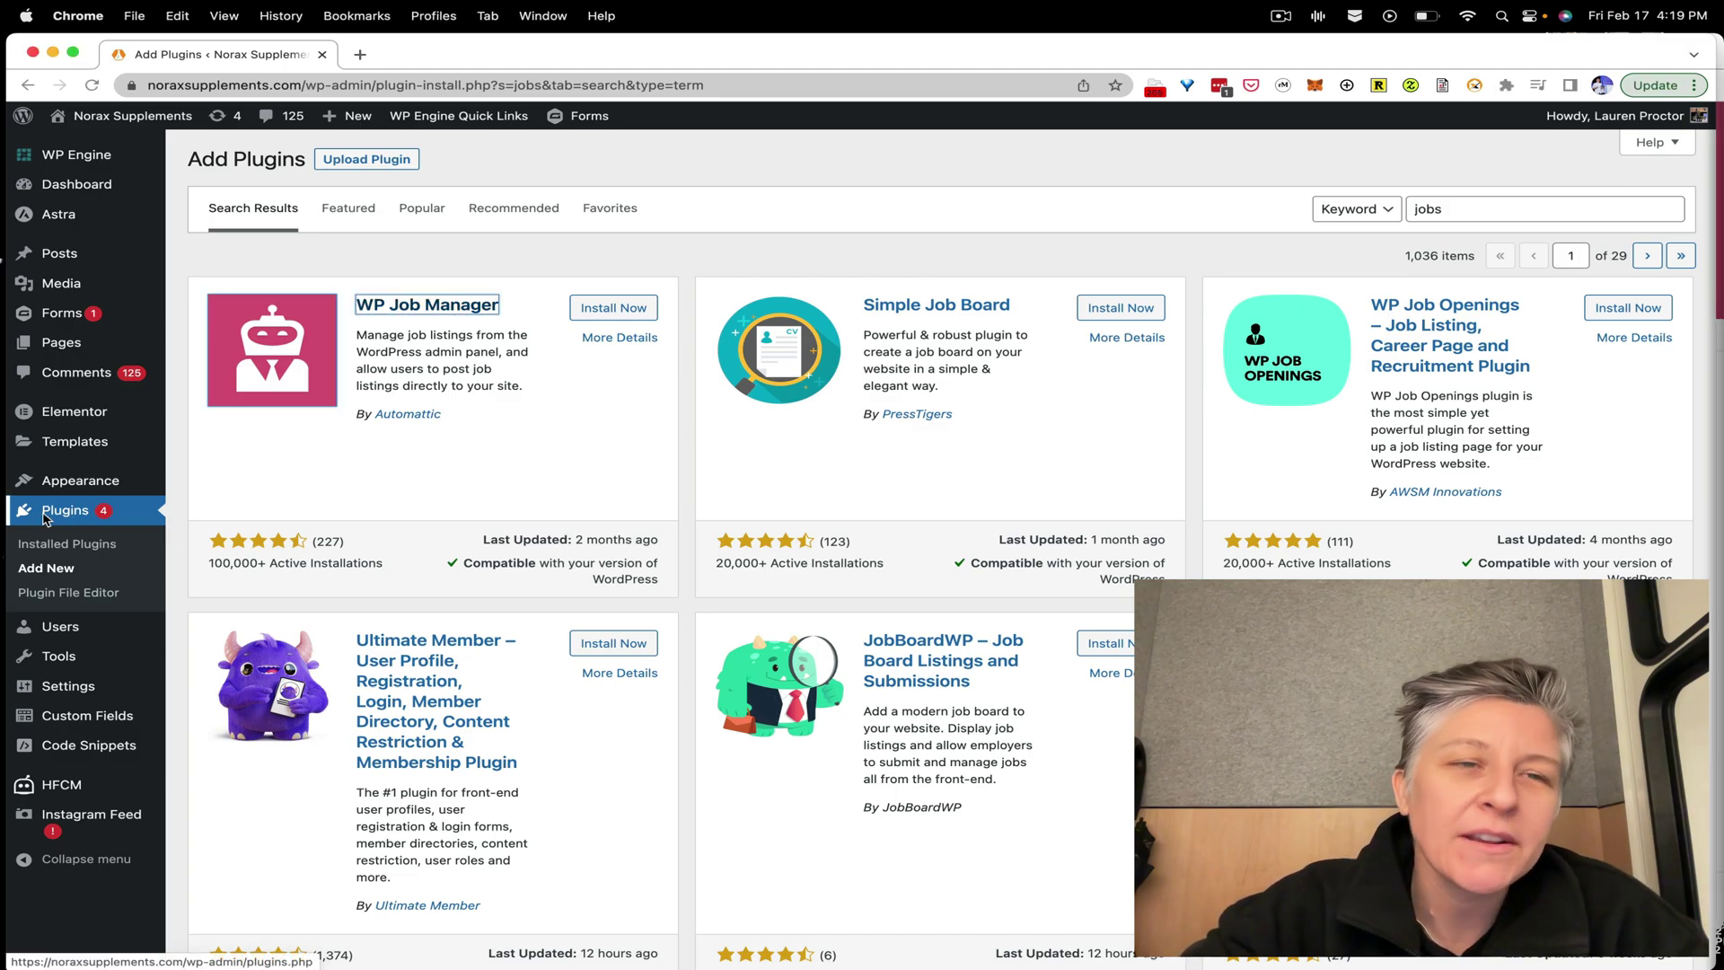
pyautogui.click(51, 516)
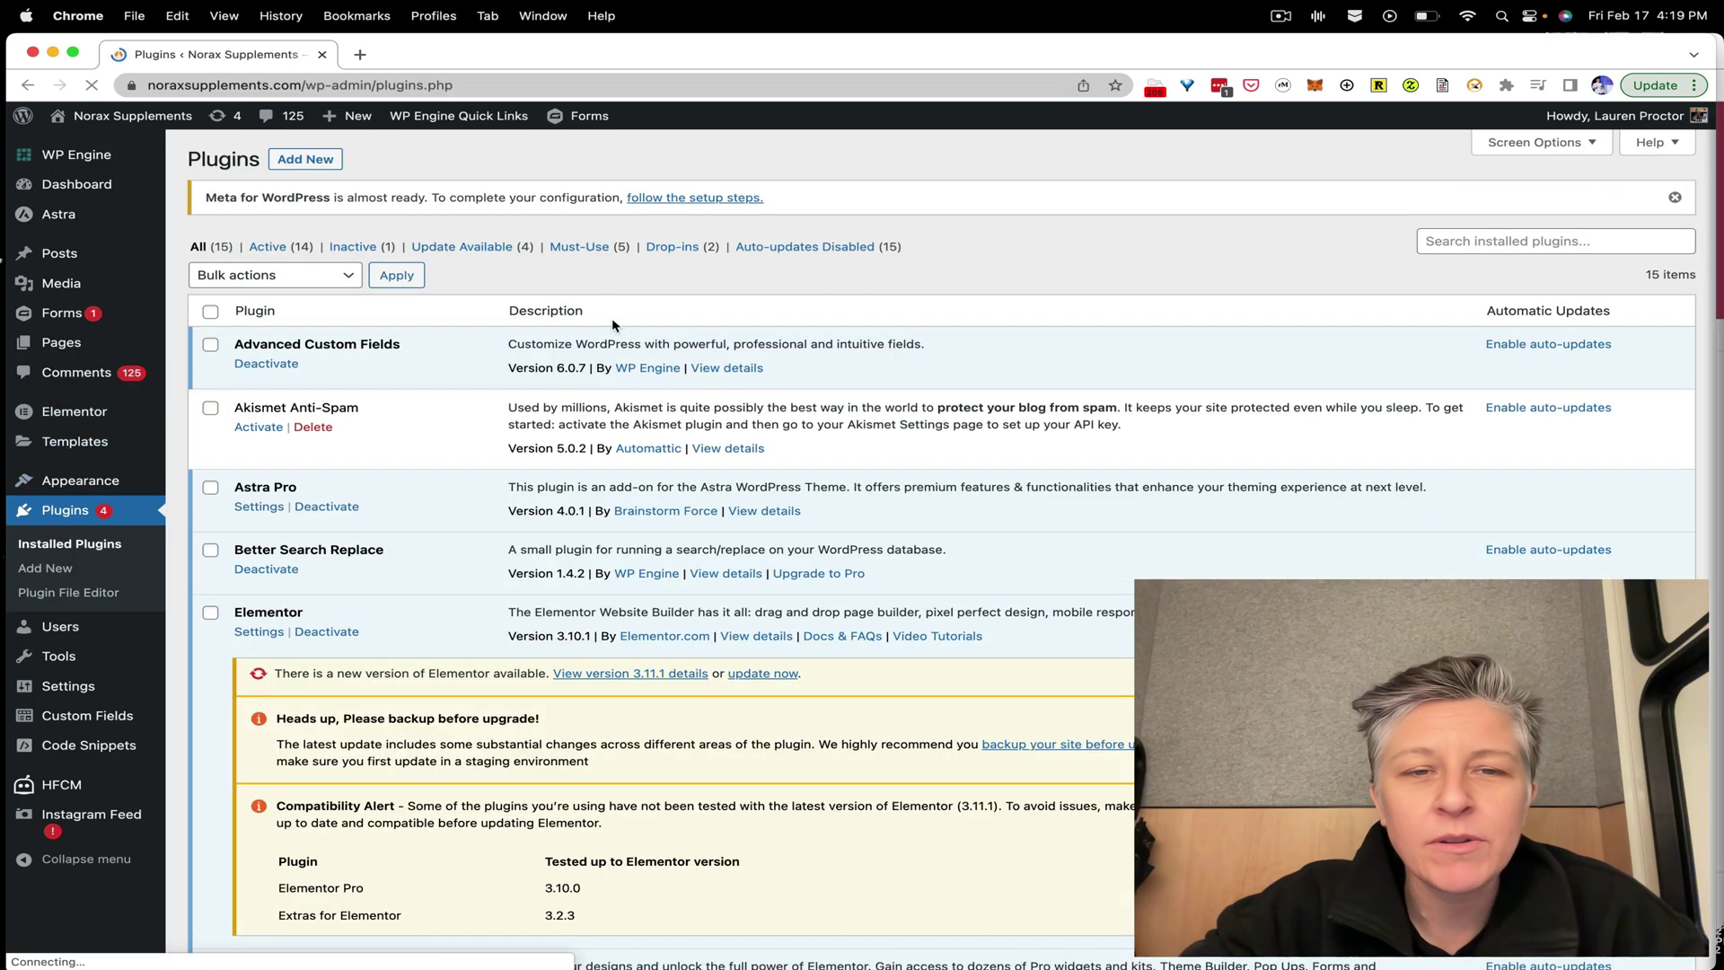
pyautogui.click(305, 161)
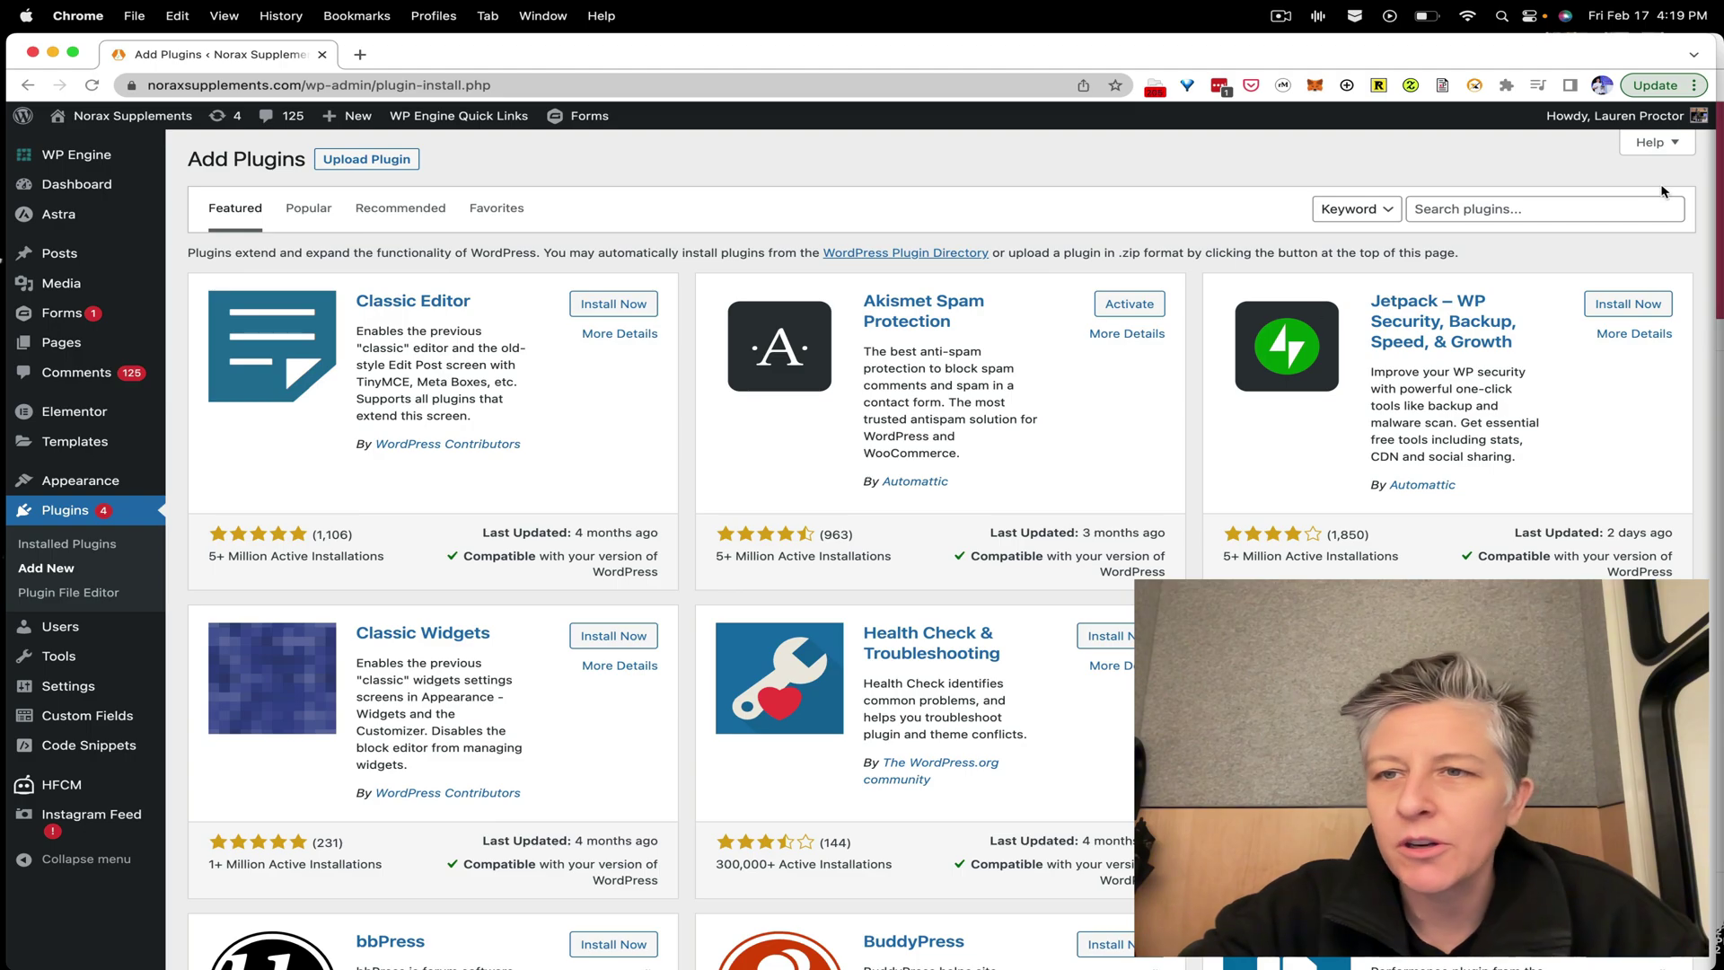
pyautogui.click(1543, 206)
pyautogui.write('wp job')
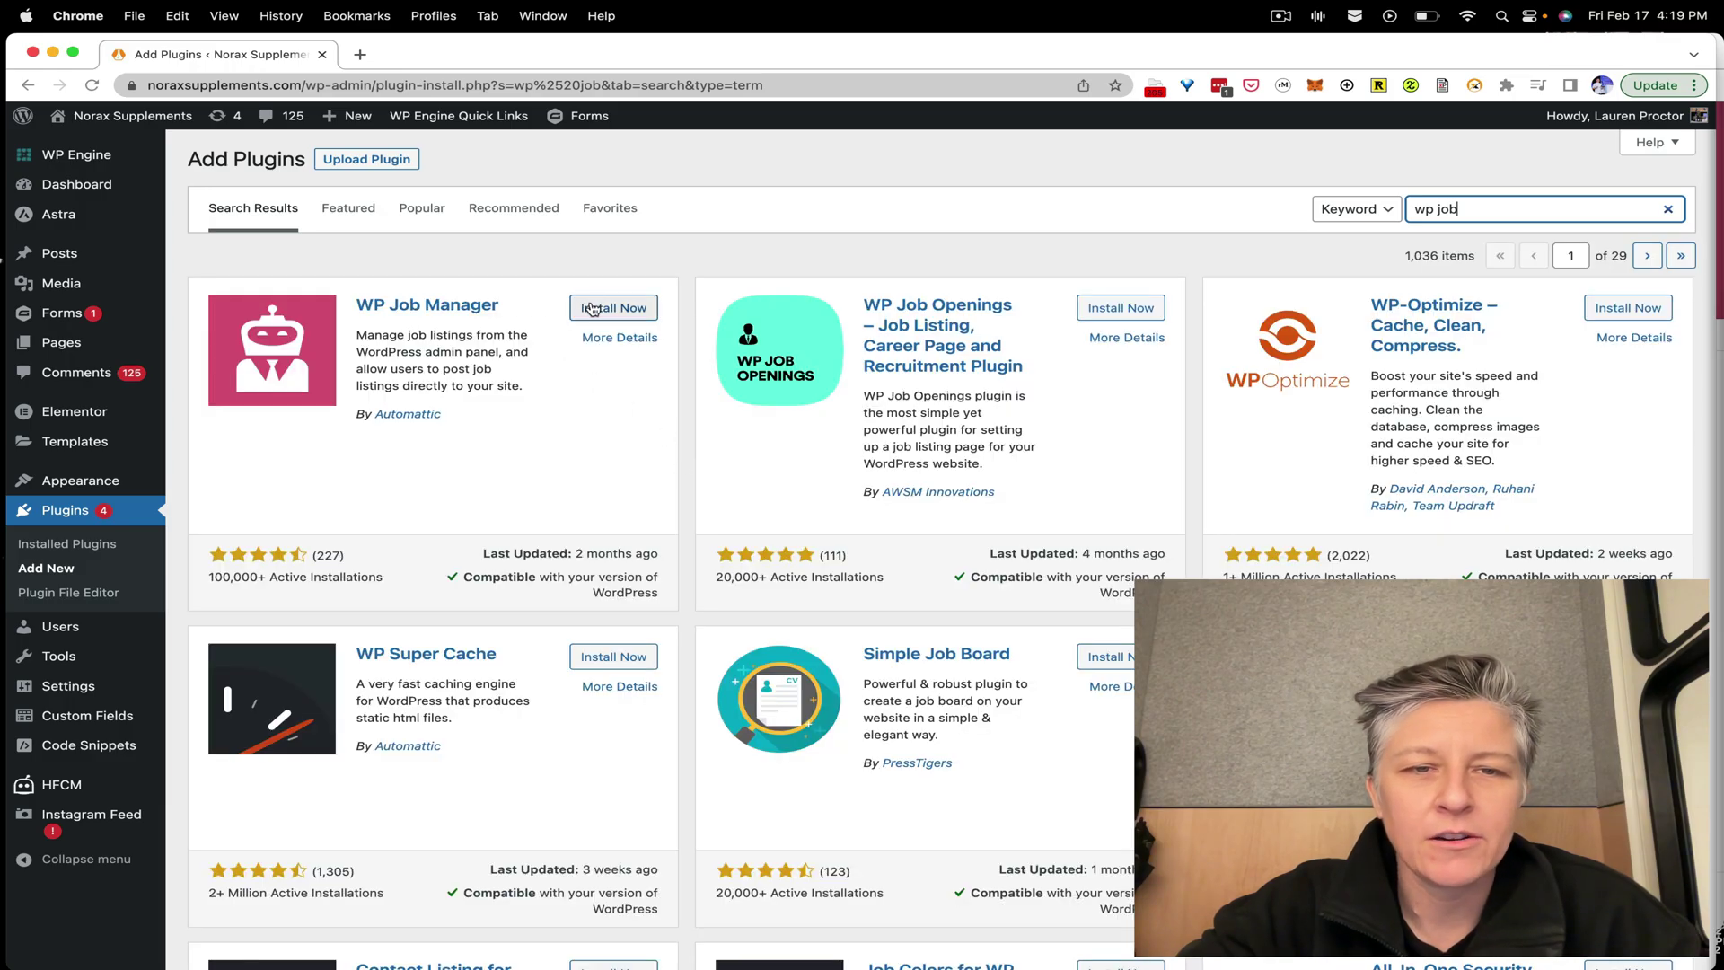
pyautogui.click(217, 580)
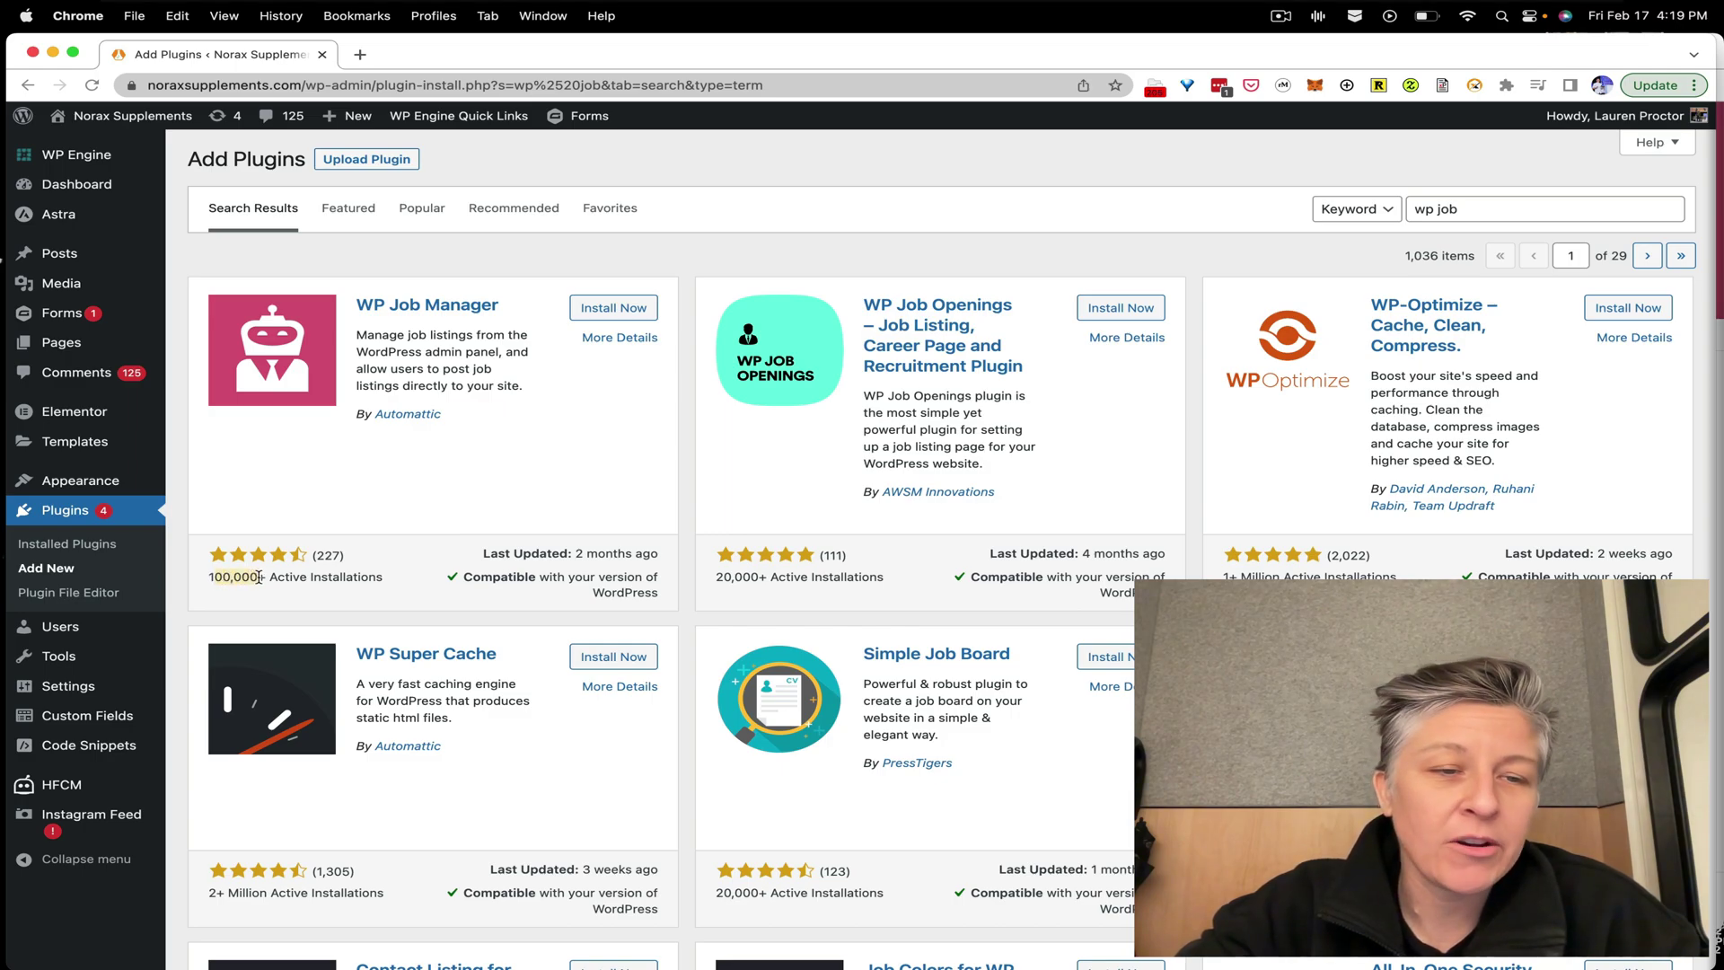
pyautogui.moveTo(260, 577); pyautogui.dragTo(273, 576)
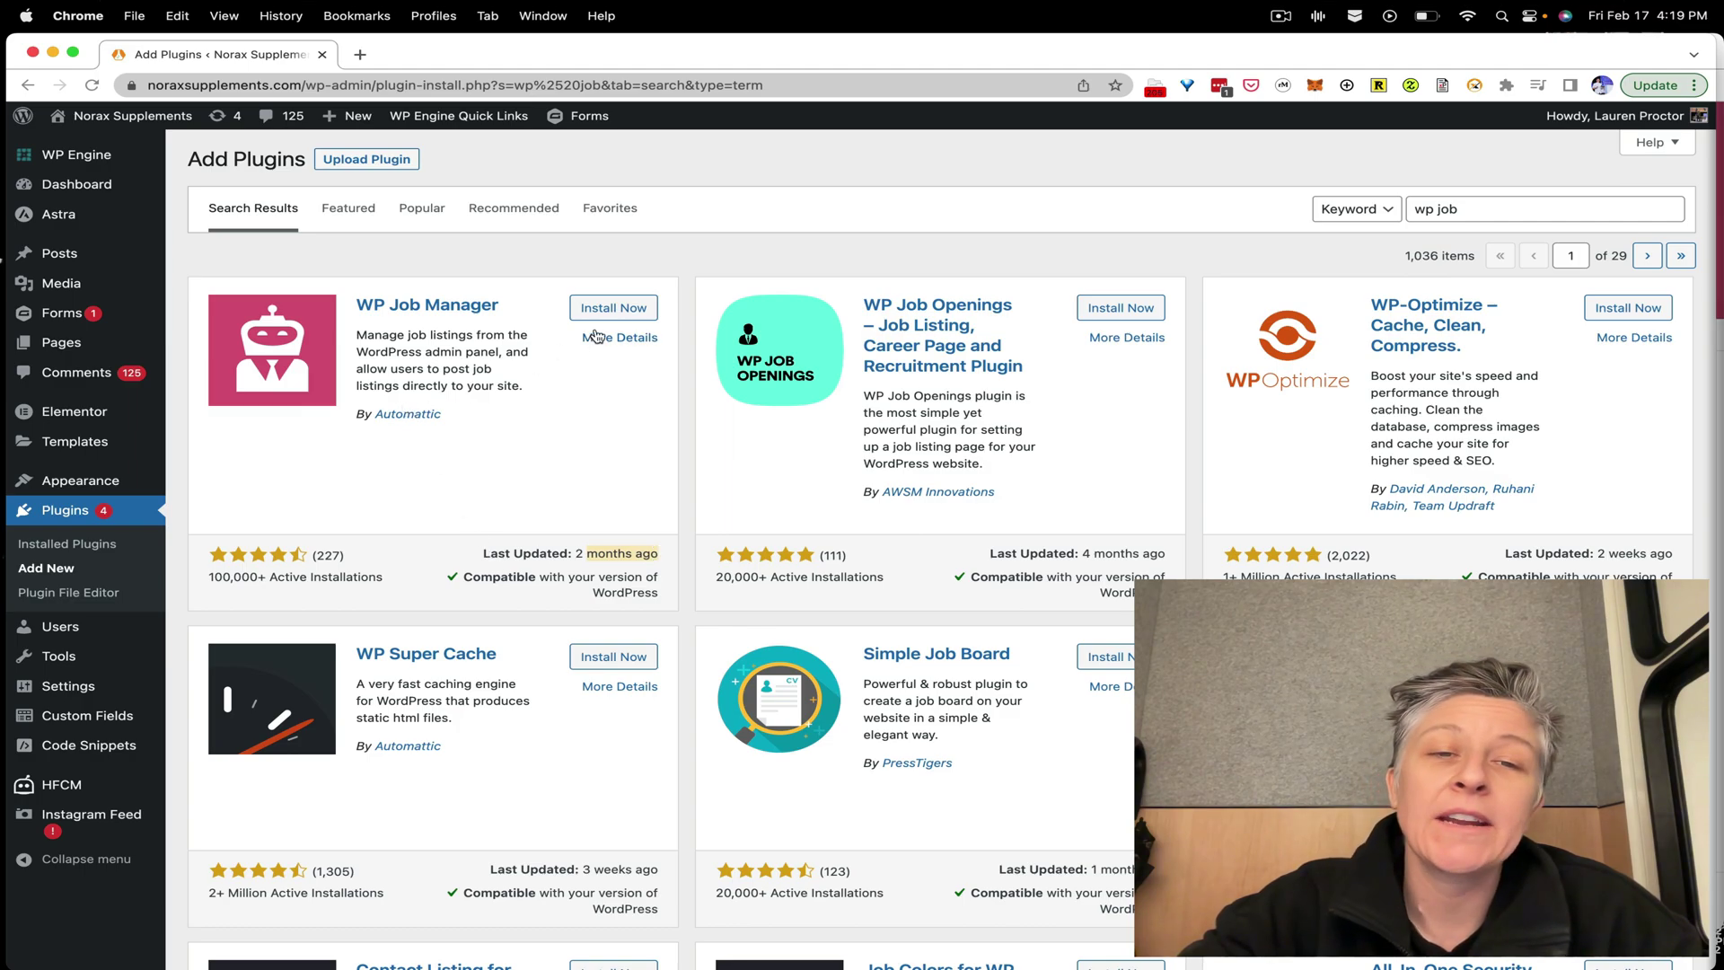
pyautogui.click(617, 313)
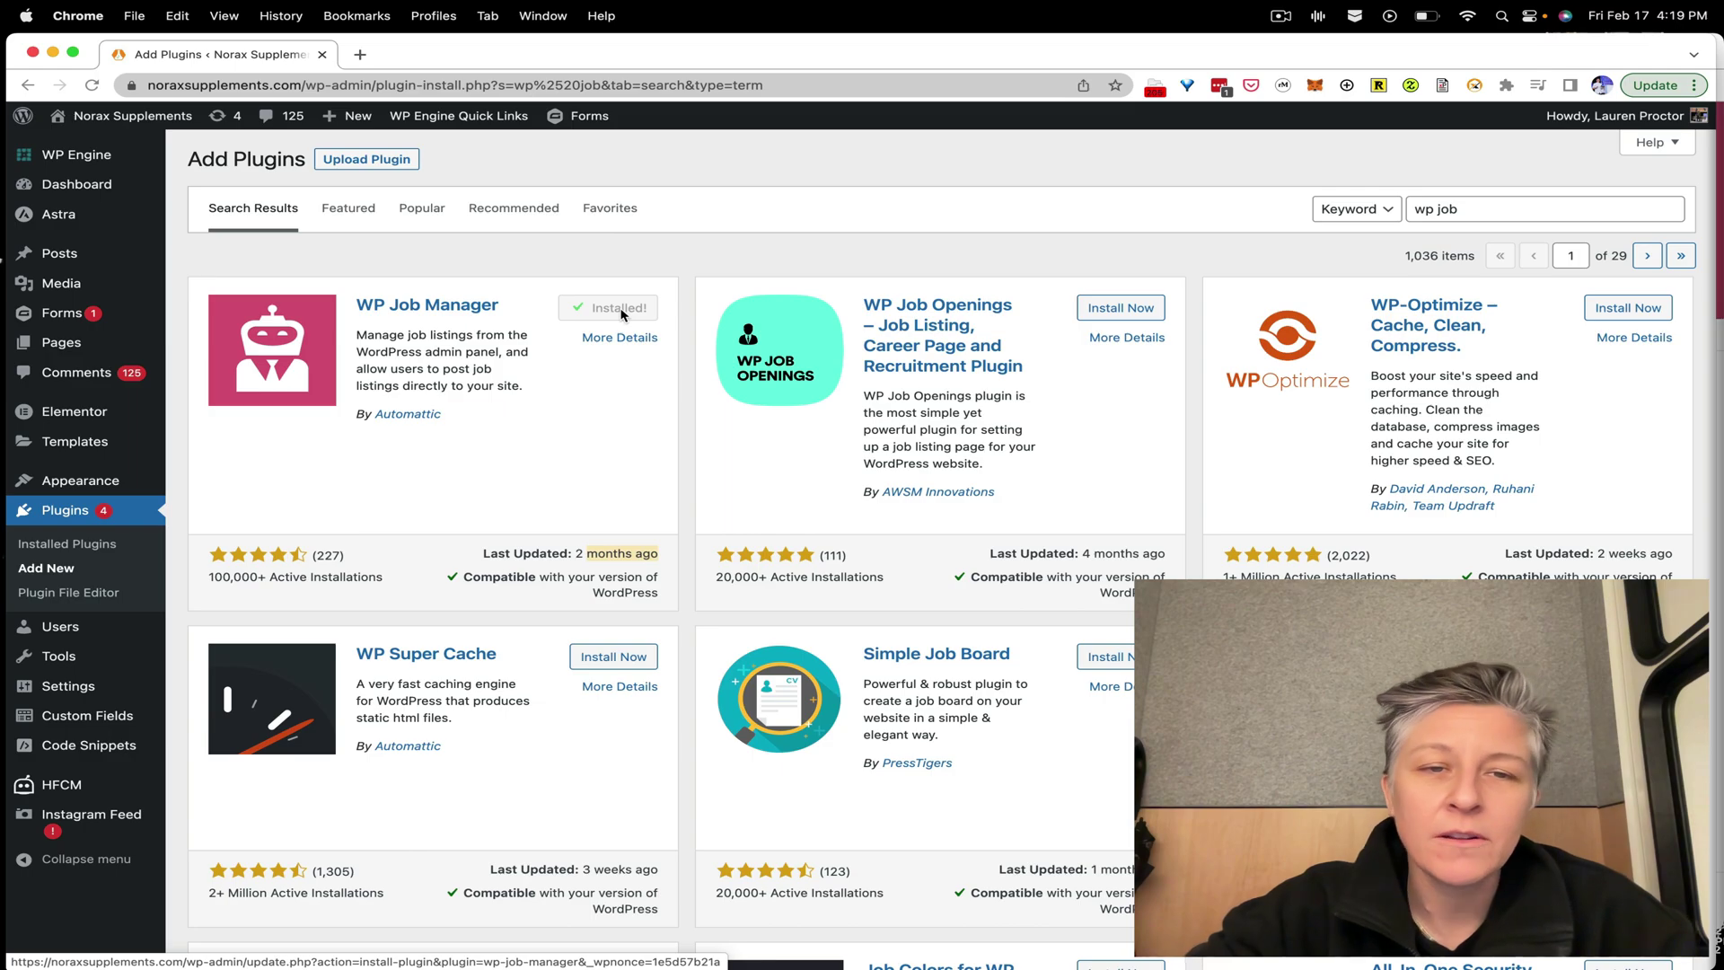
# - Activate WP Job Manager and review its five default job types, Freelance through Temporary
pyautogui.click(621, 308)
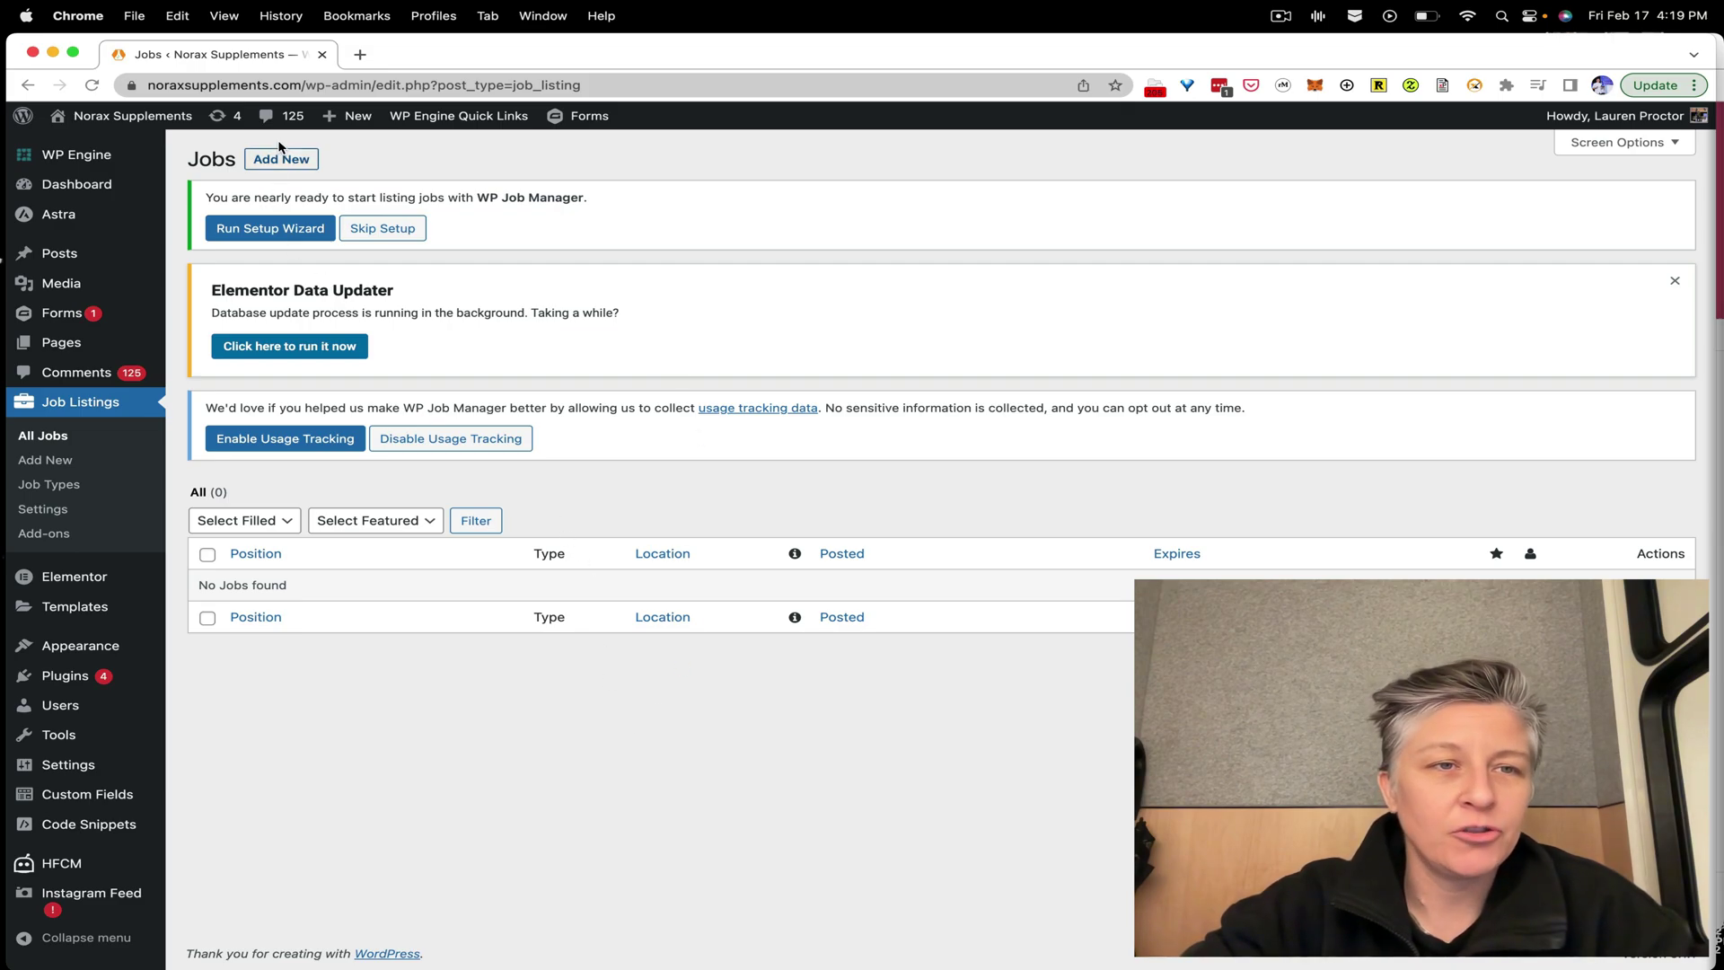
pyautogui.click(47, 483)
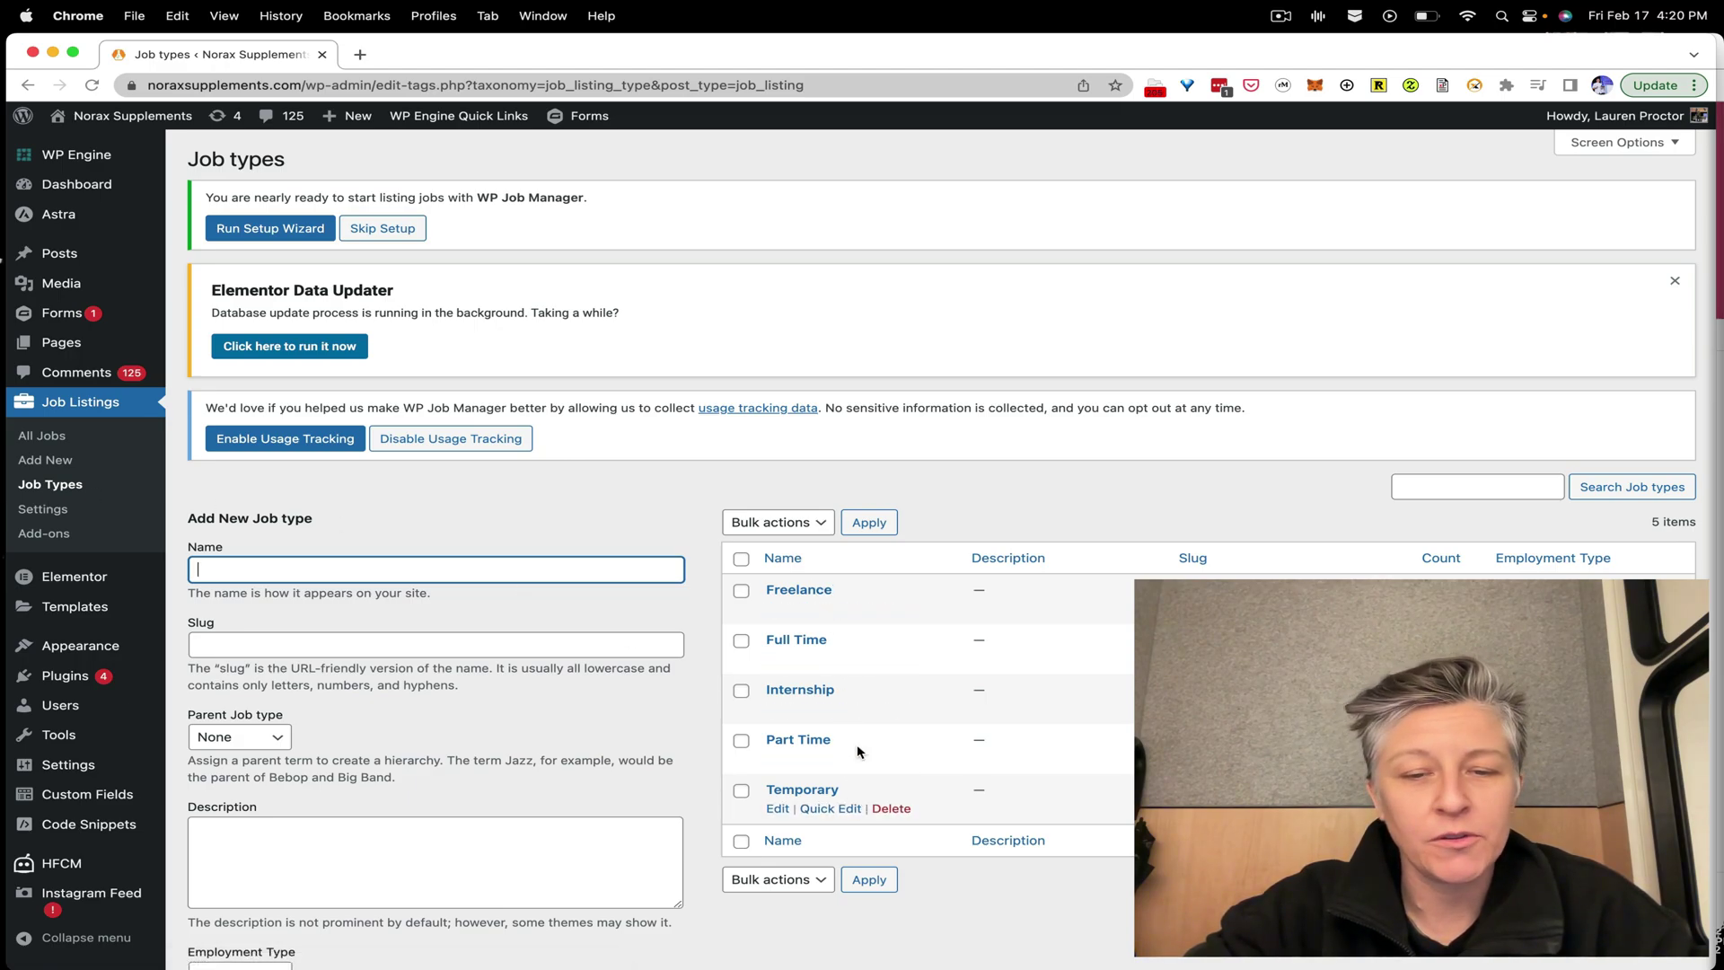
pyautogui.moveTo(854, 759)
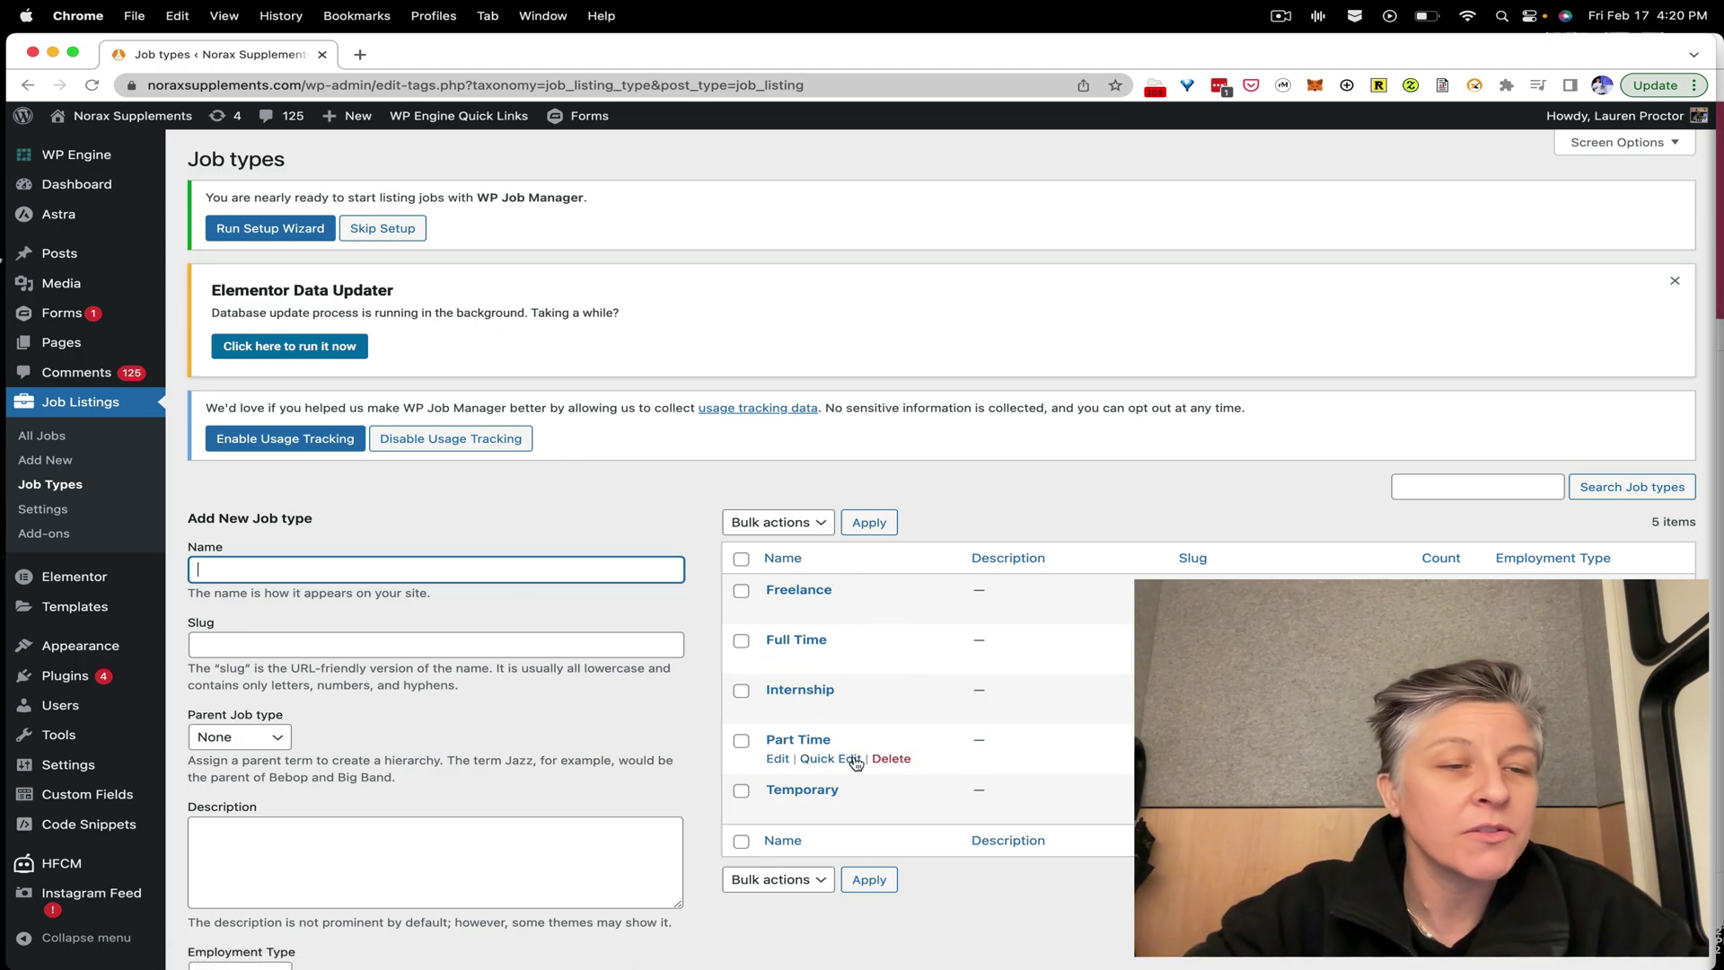
# - Review the job manager's General, Job Listings, Job Submission, reCAPTCHA and Pages settings
pyautogui.click(42, 509)
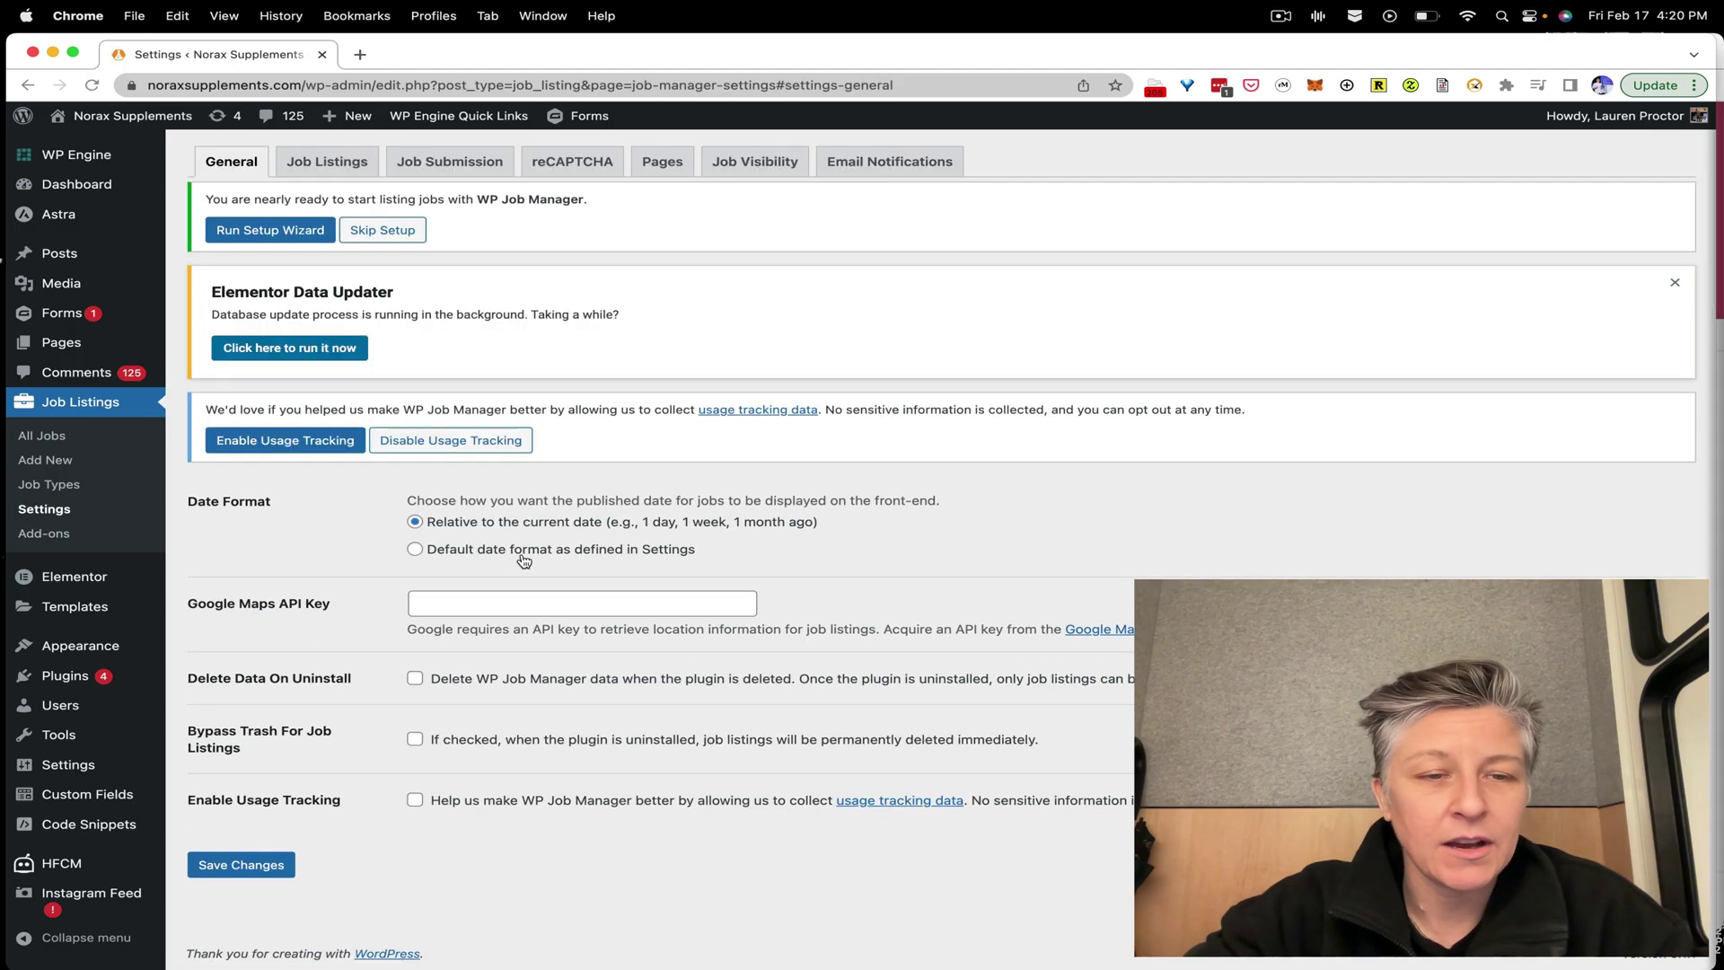
pyautogui.click(513, 606)
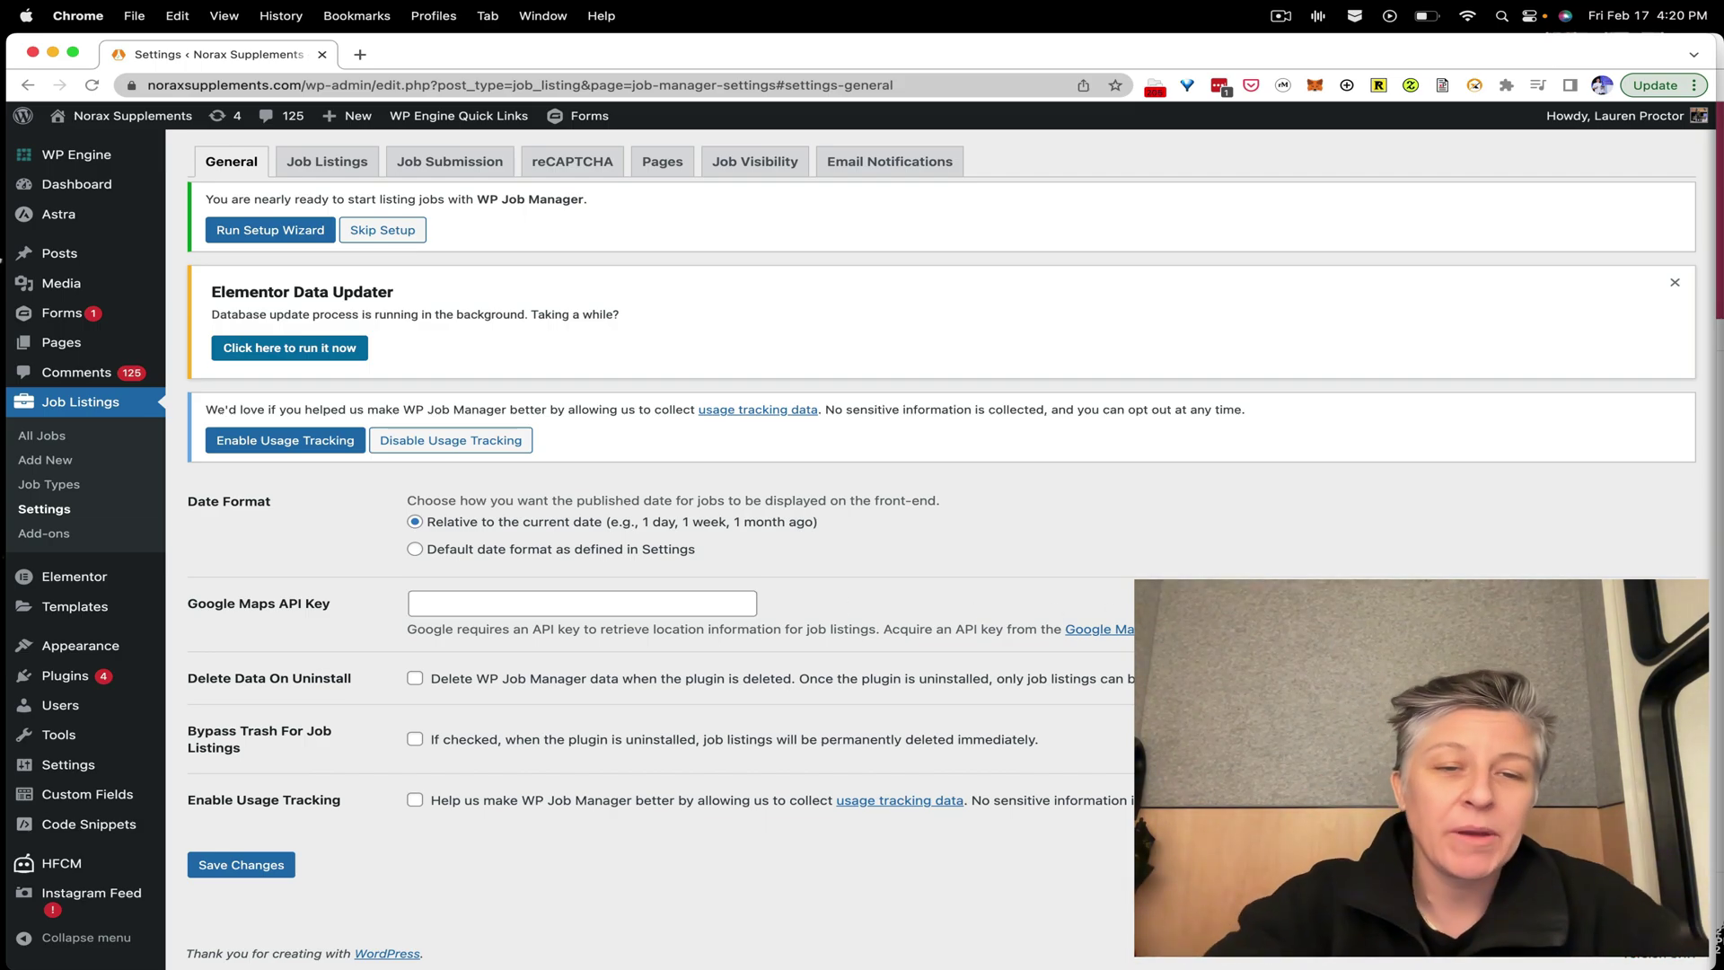
pyautogui.click(630, 601)
pyautogui.click(997, 586)
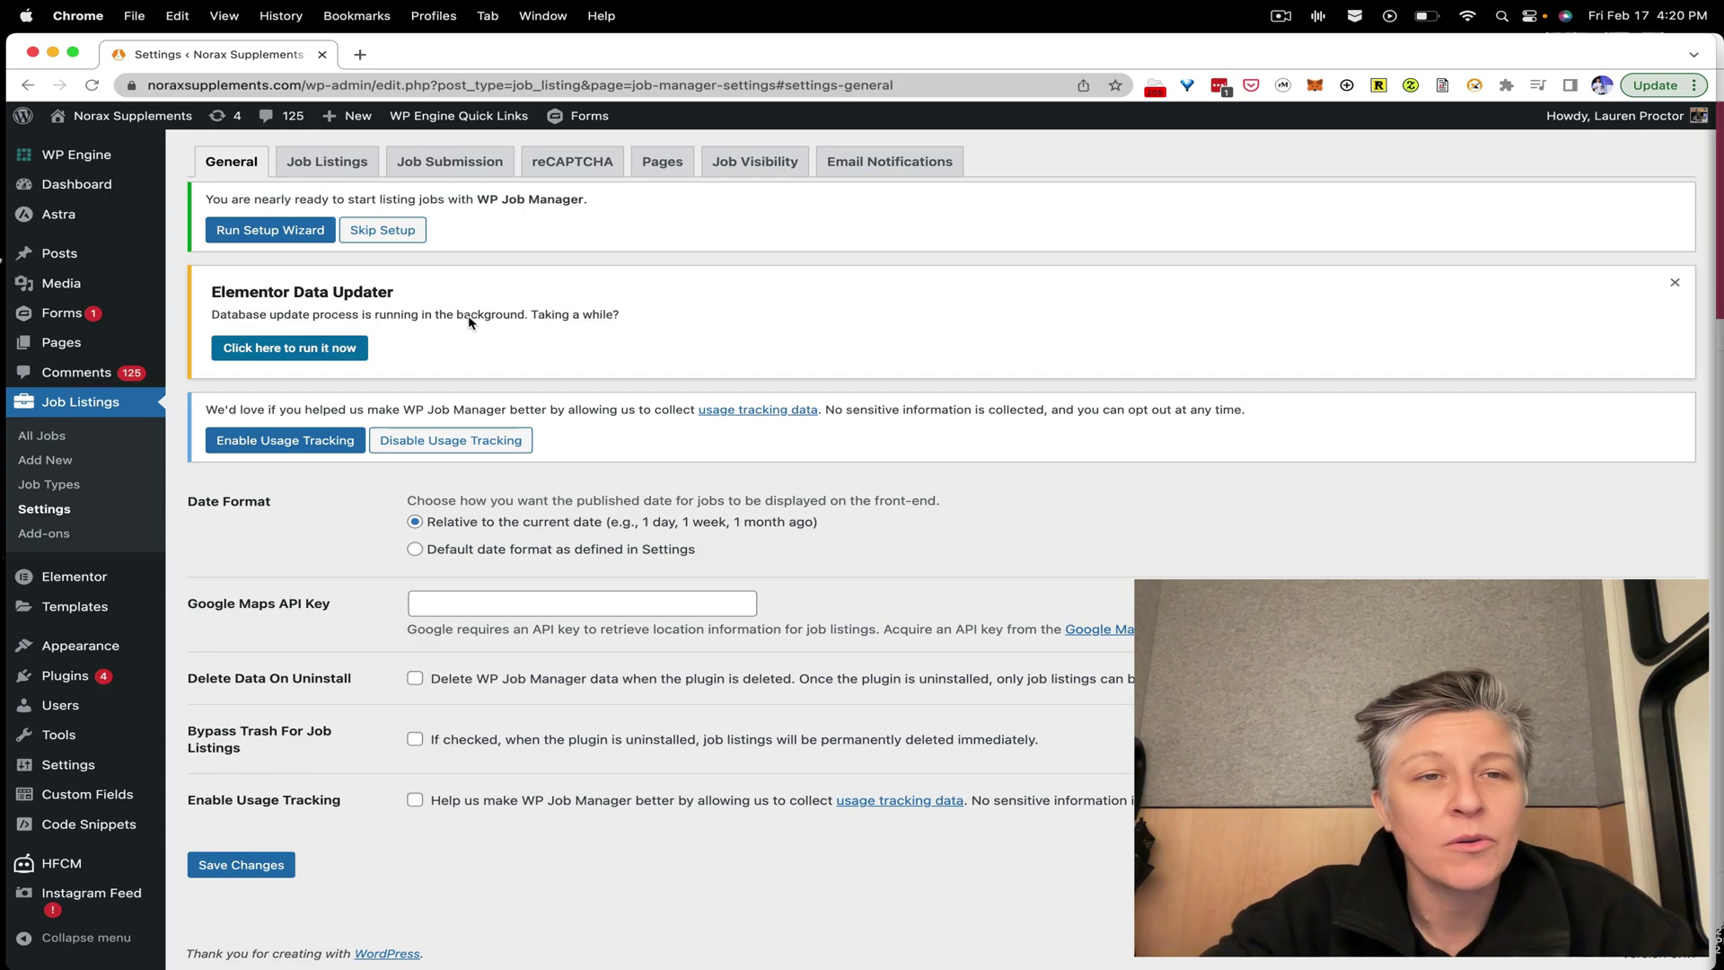
pyautogui.click(338, 164)
pyautogui.scroll(3, 821, 425)
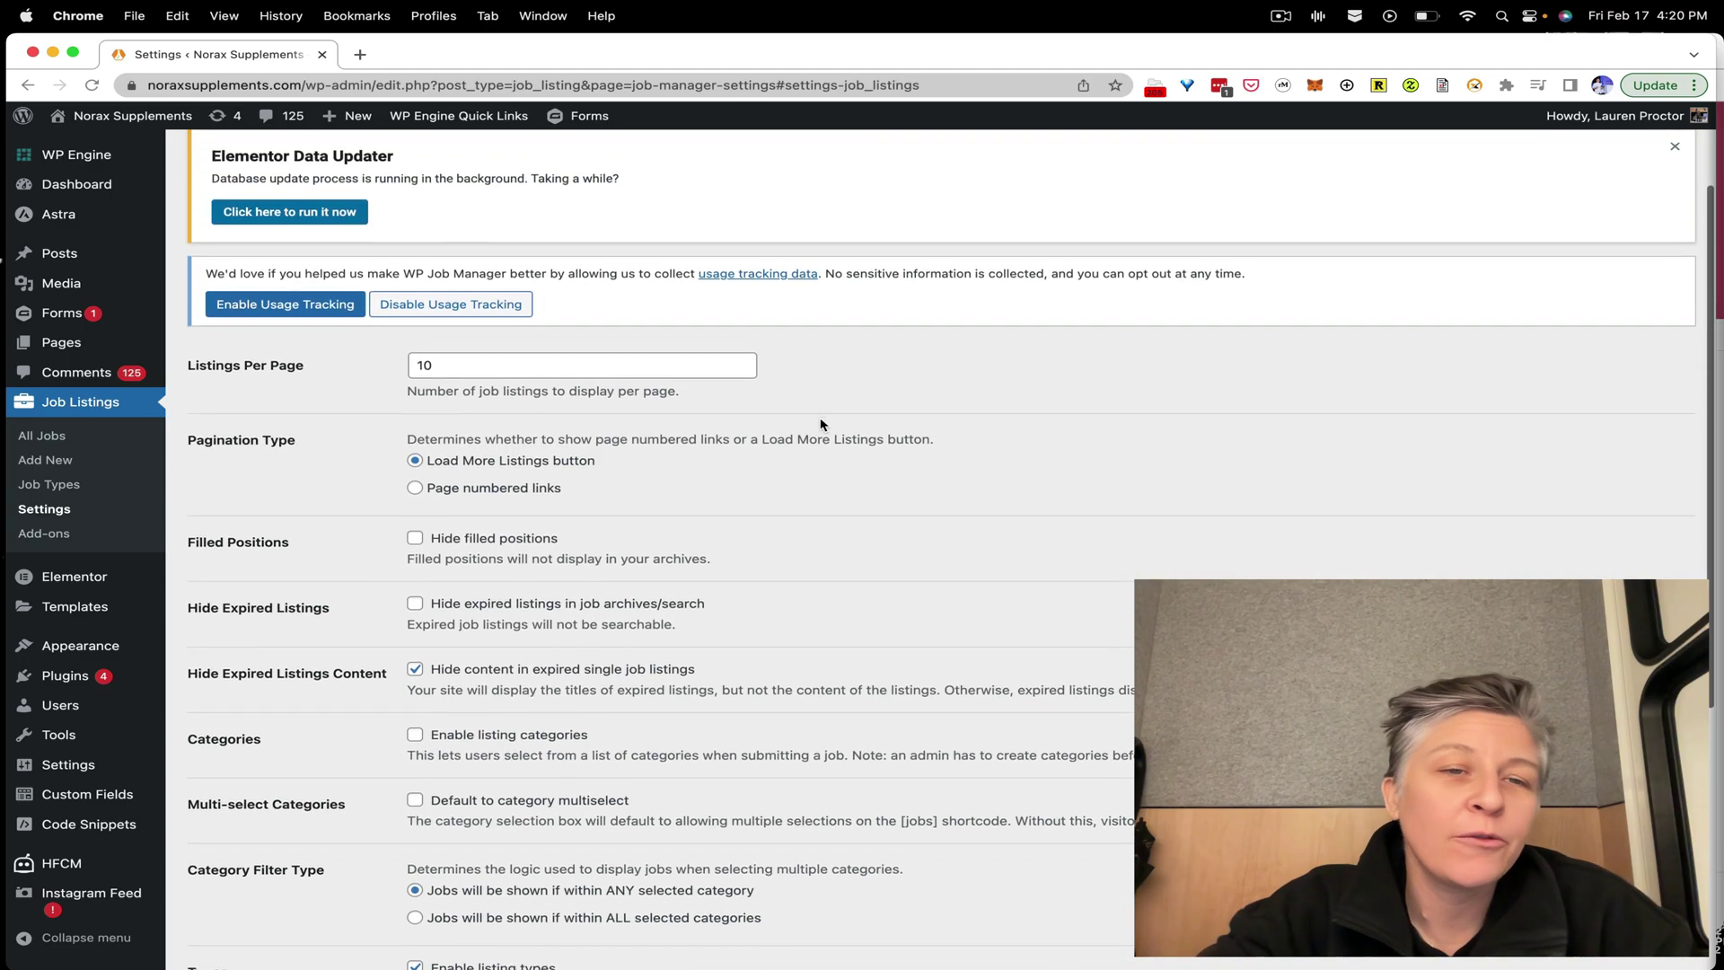
pyautogui.scroll(2, 491, 175)
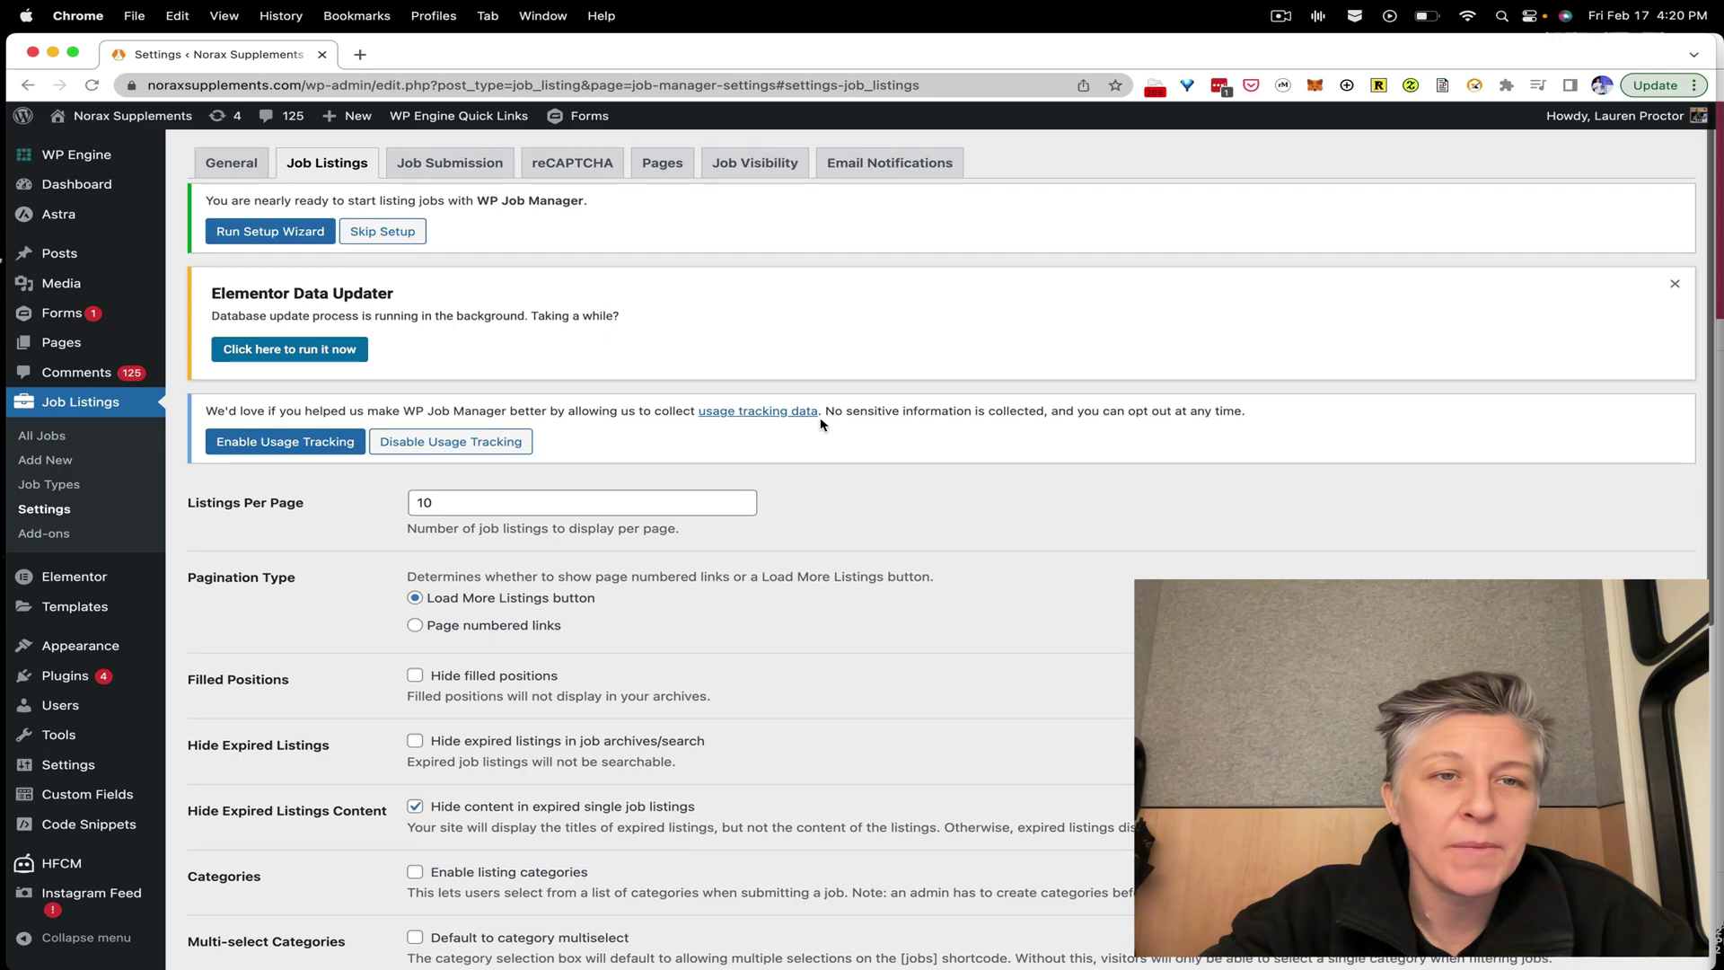
pyautogui.click(492, 174)
pyautogui.scroll(3, 566, 182)
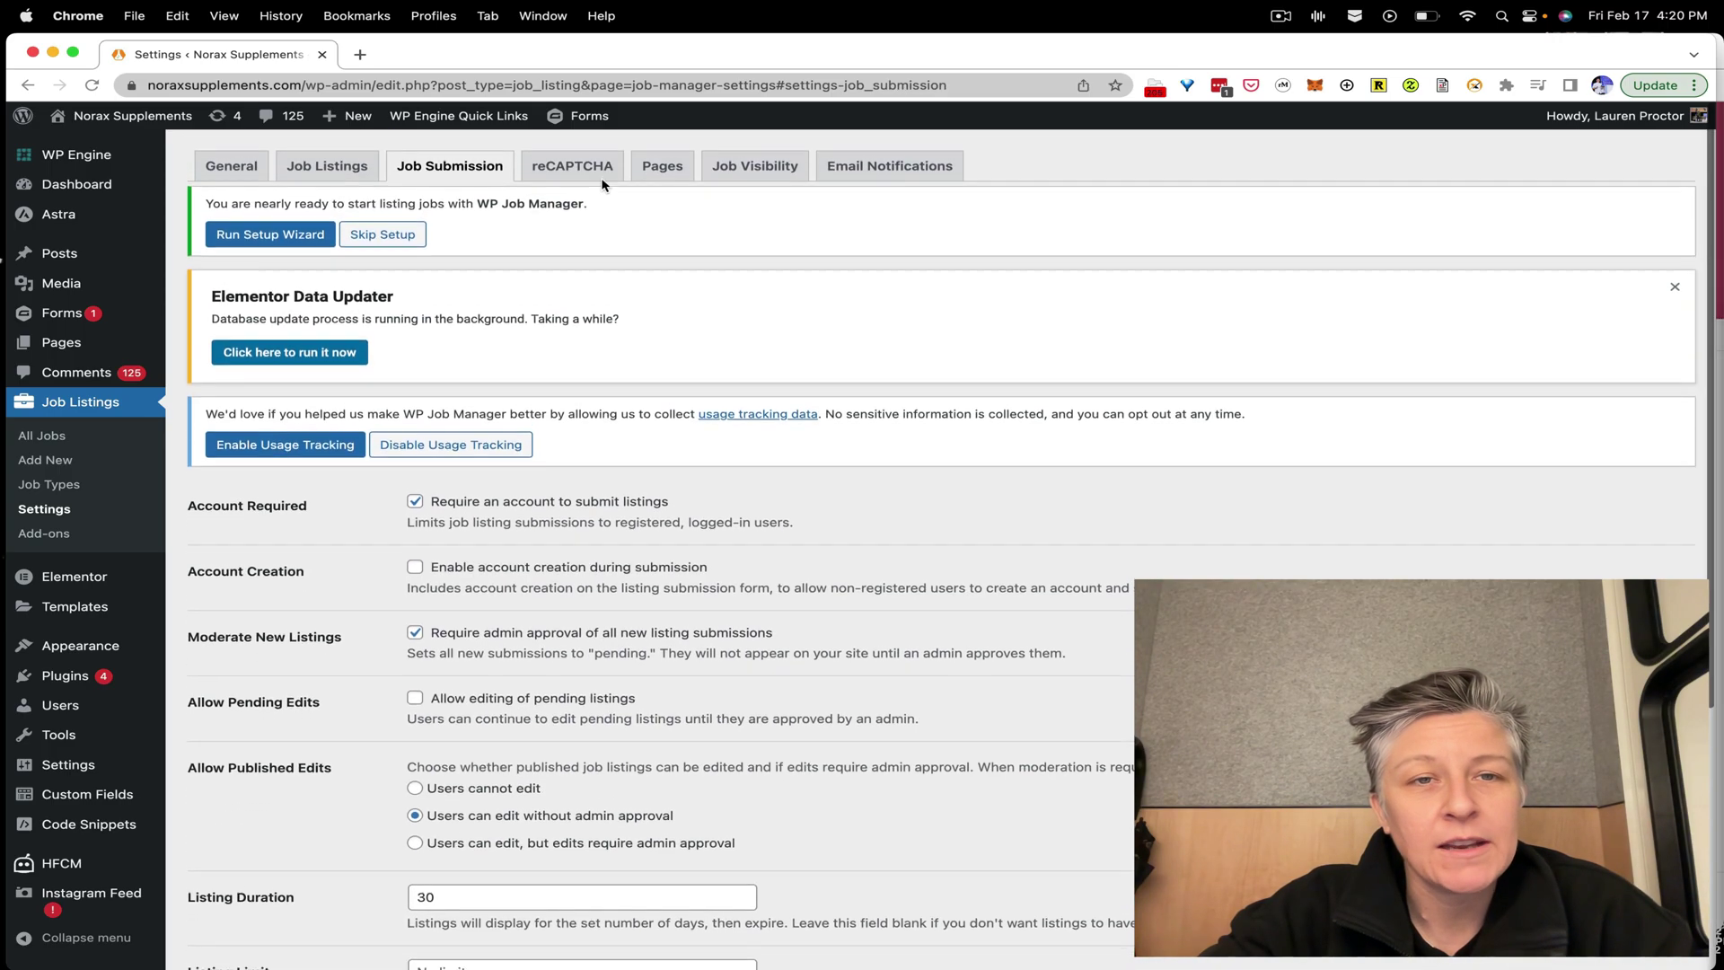
pyautogui.click(607, 168)
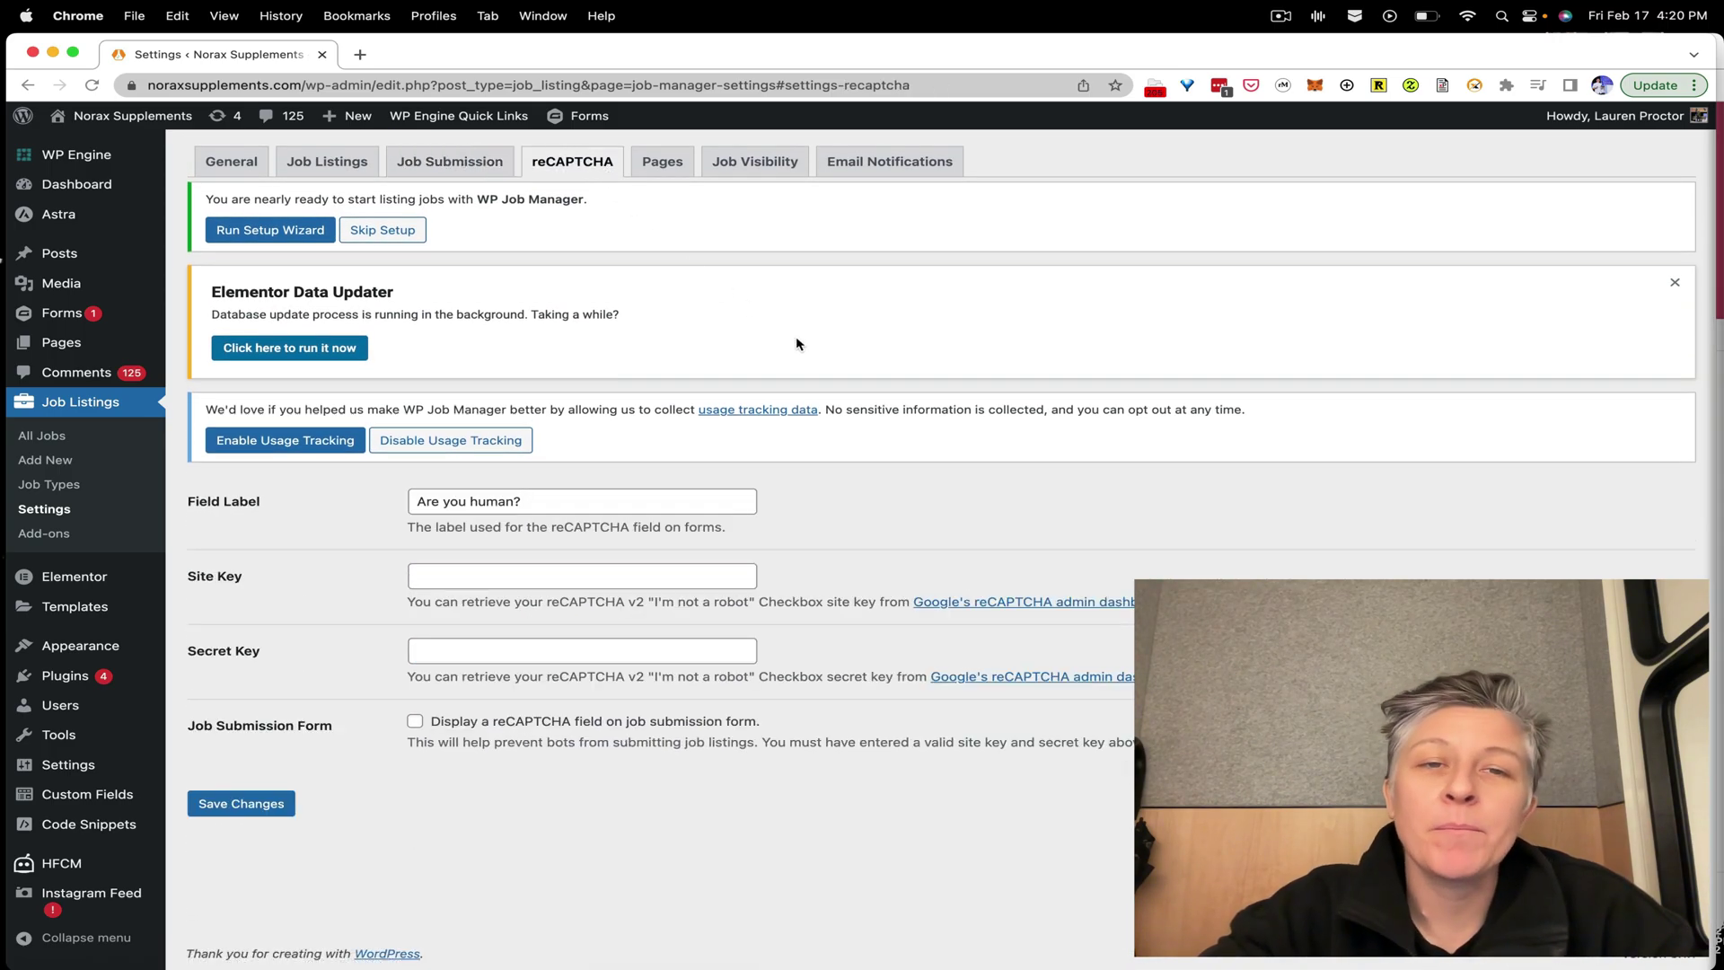
pyautogui.click(665, 176)
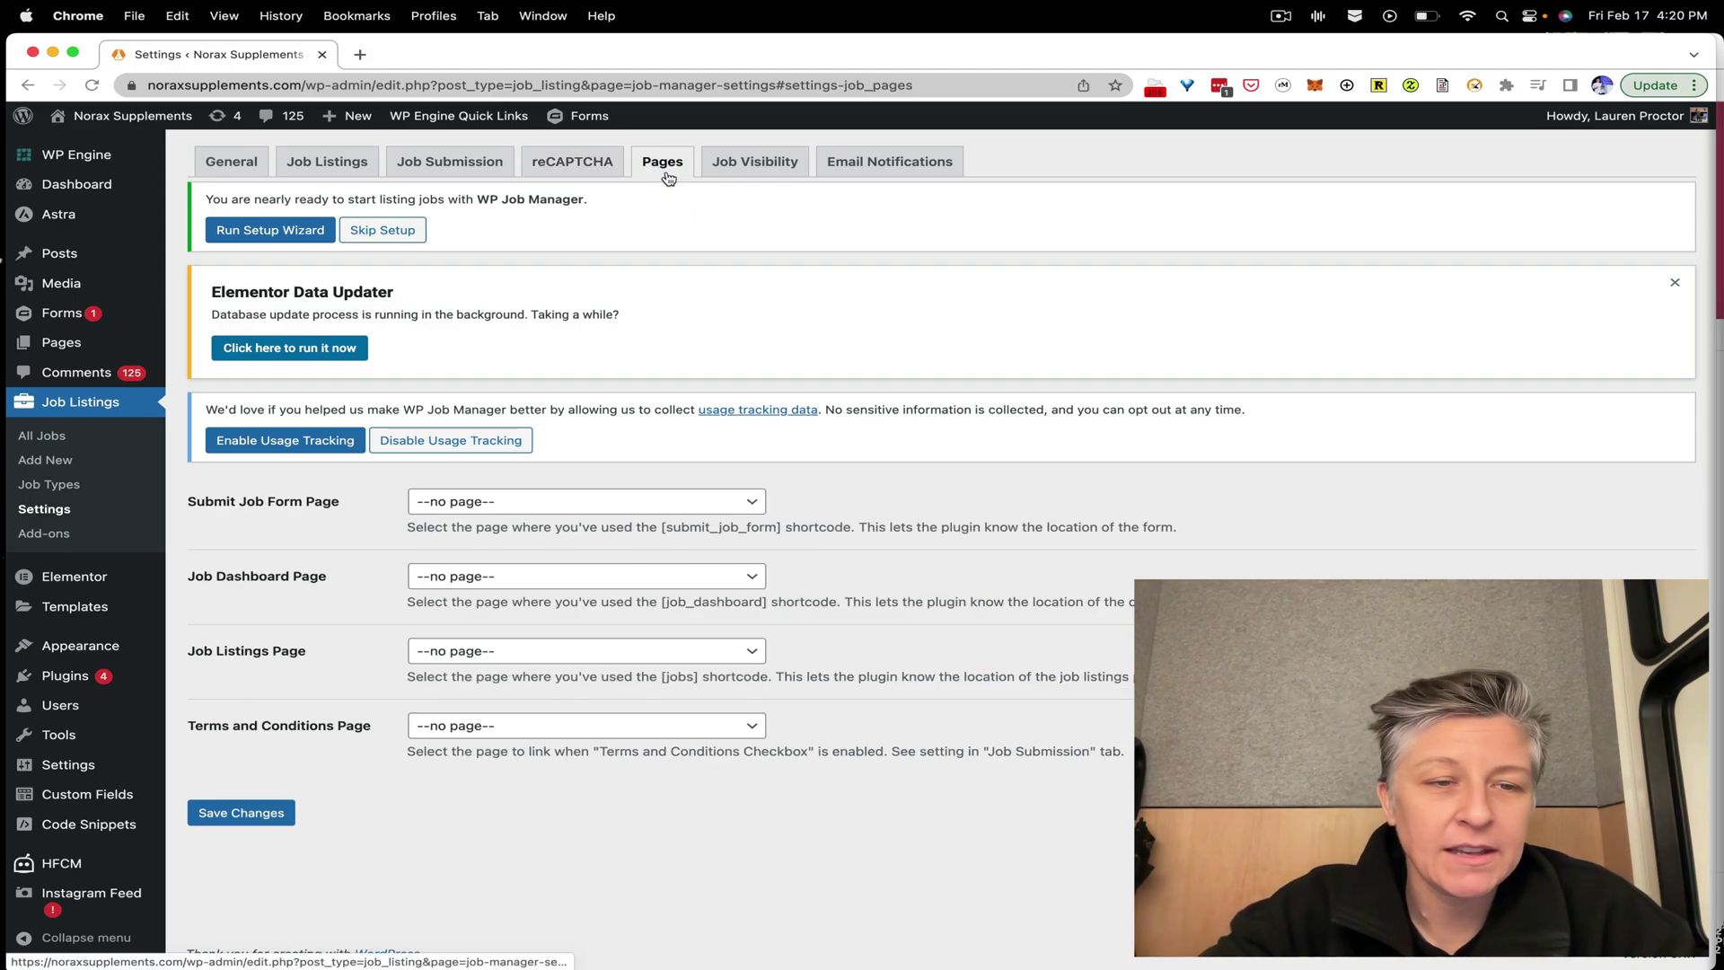
# - Open the site's noraxsupplements.com/careers page in a new browser tab
pyautogui.click(494, 665)
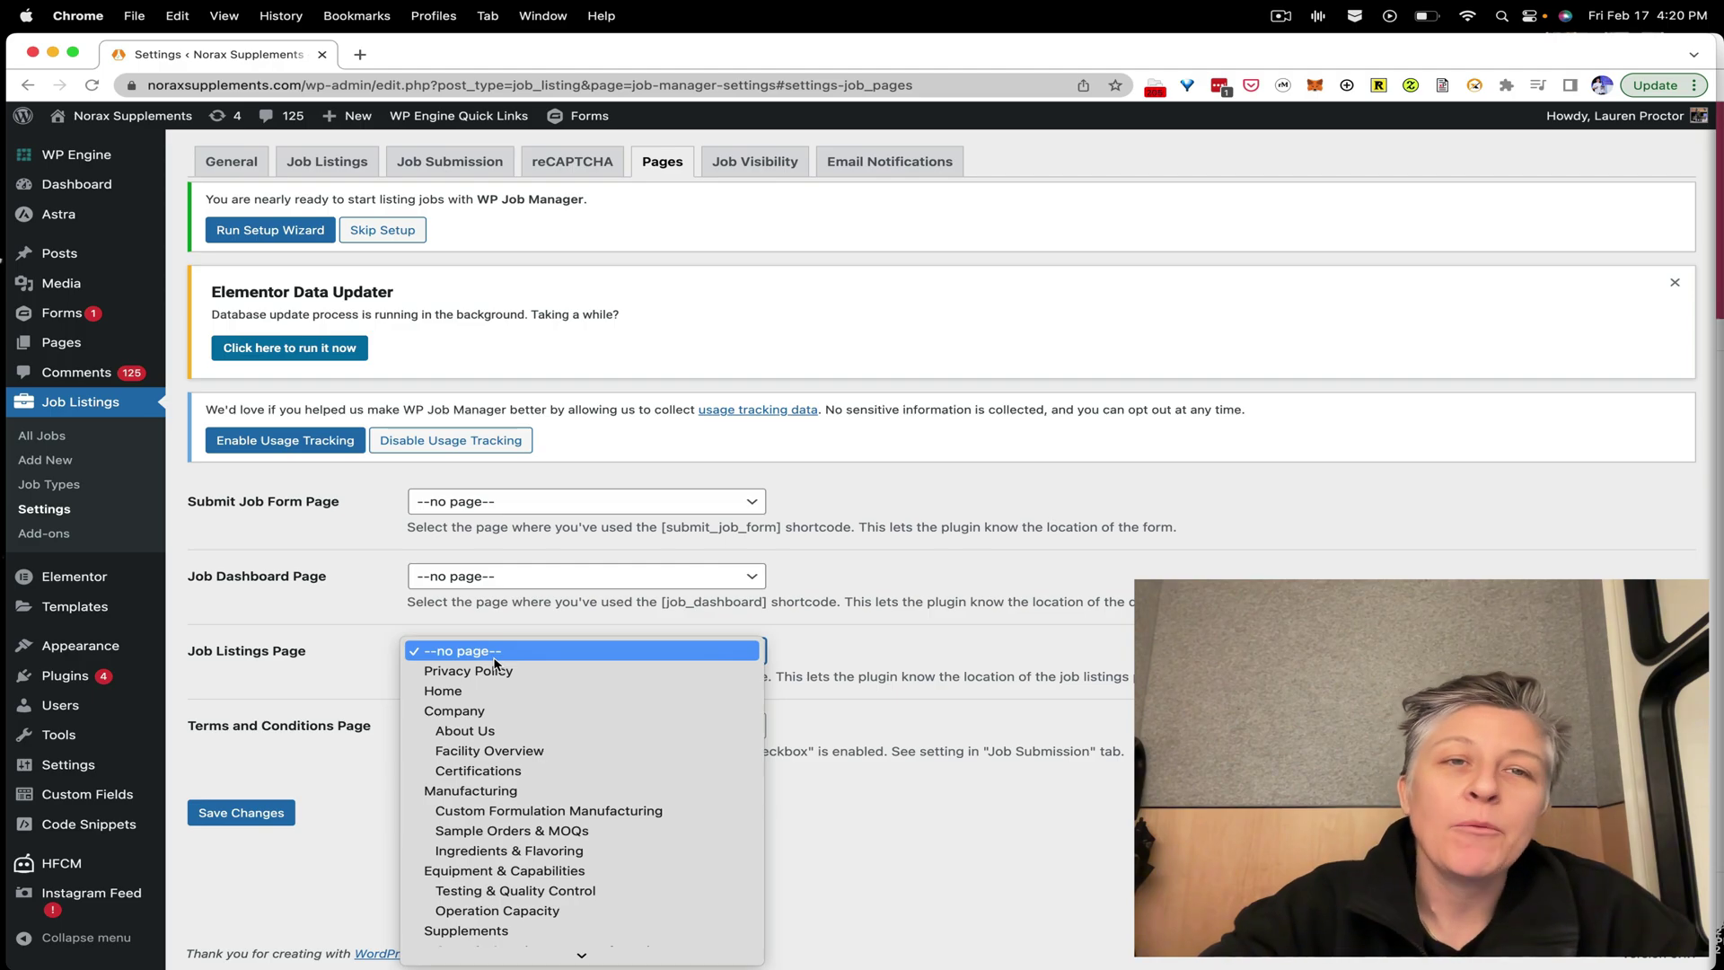
pyautogui.press('super+t')
pyautogui.write('nora')
pyautogui.press('Right')
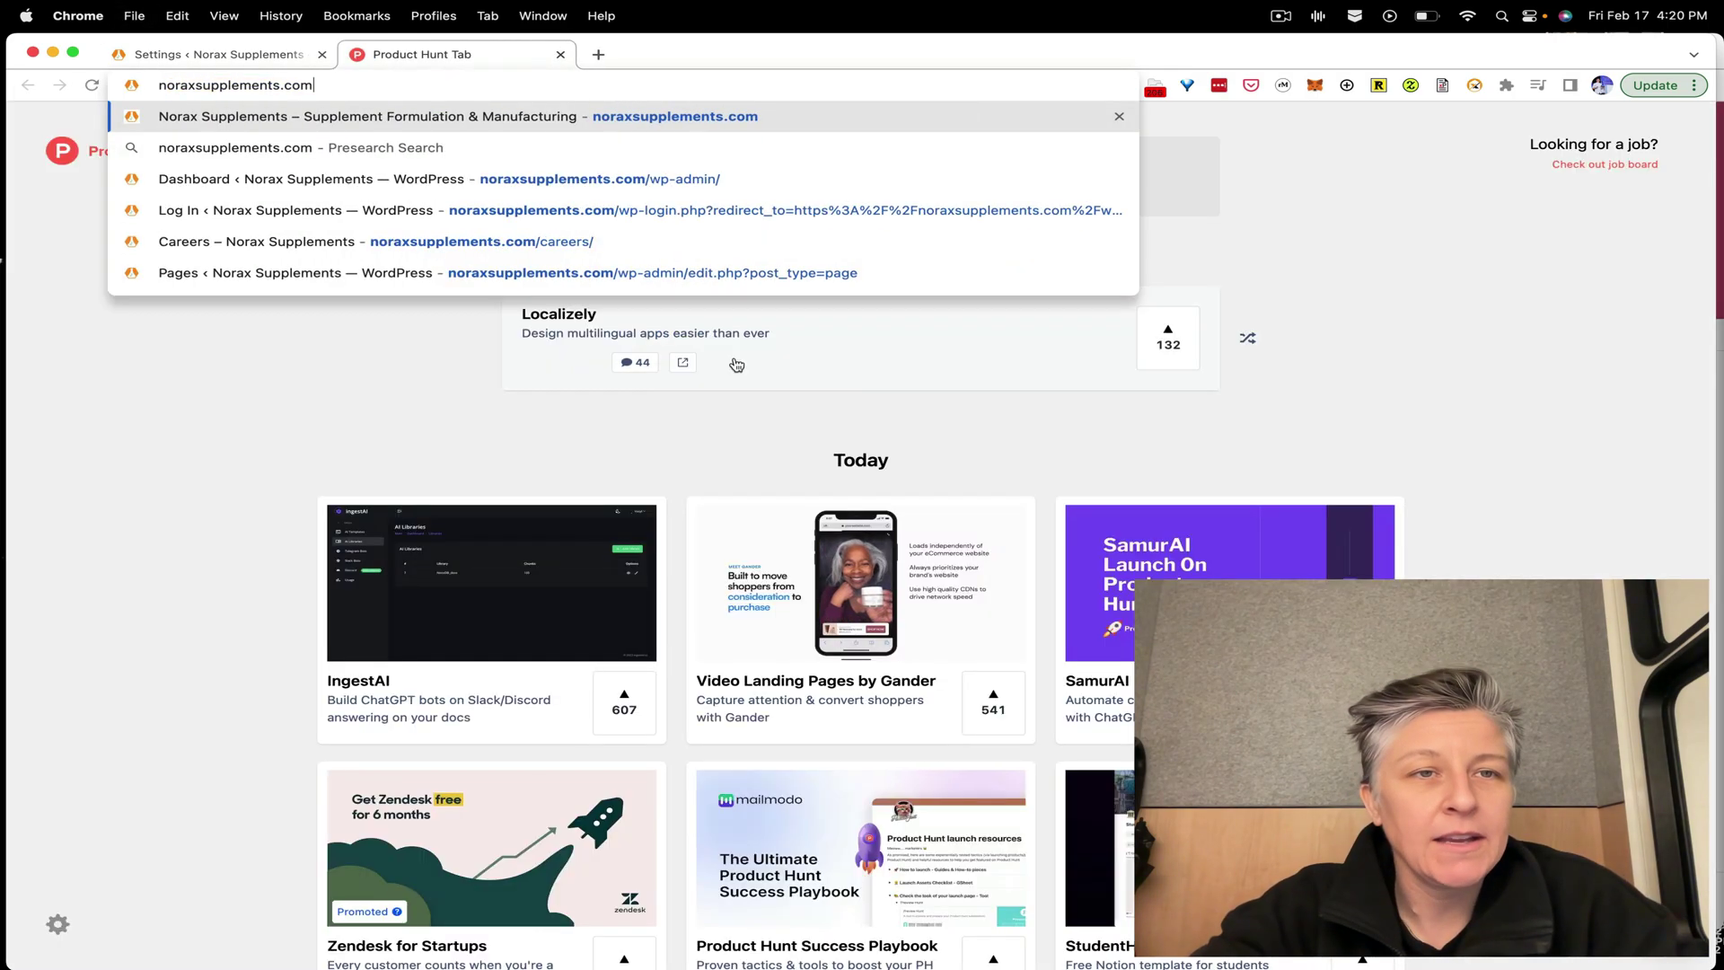
pyautogui.write('/careers')
pyautogui.press('Down')
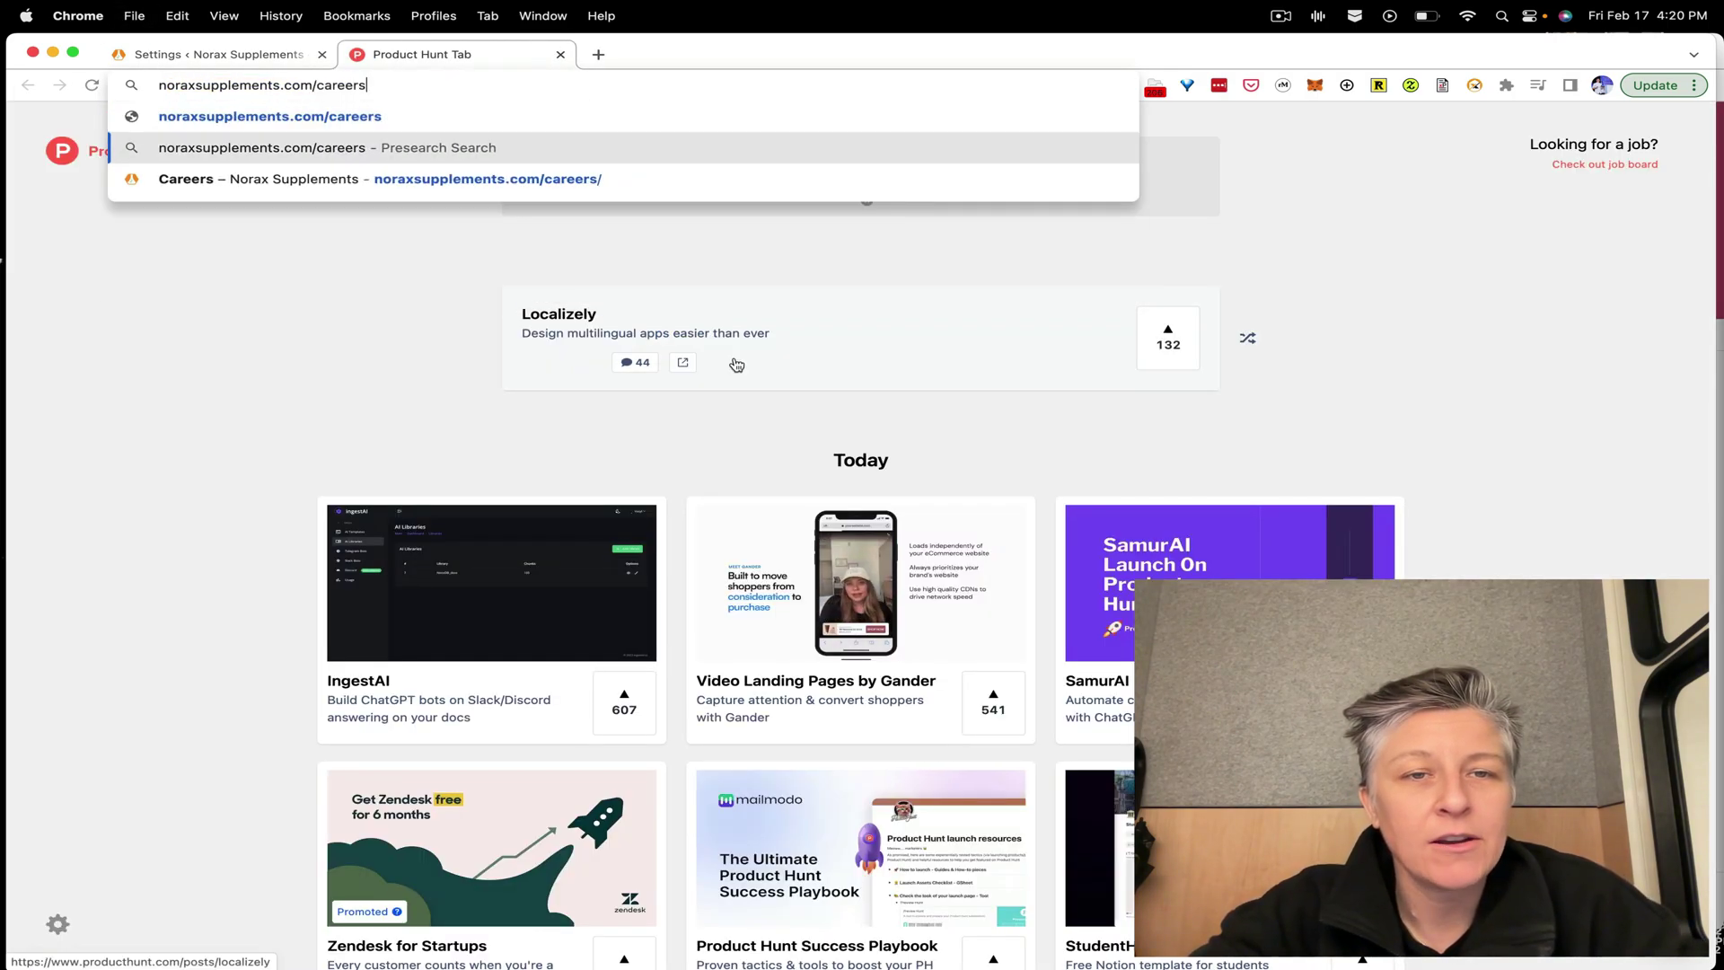
pyautogui.press('Up')
pyautogui.press('Down')
pyautogui.press('Down')
pyautogui.press('Return')
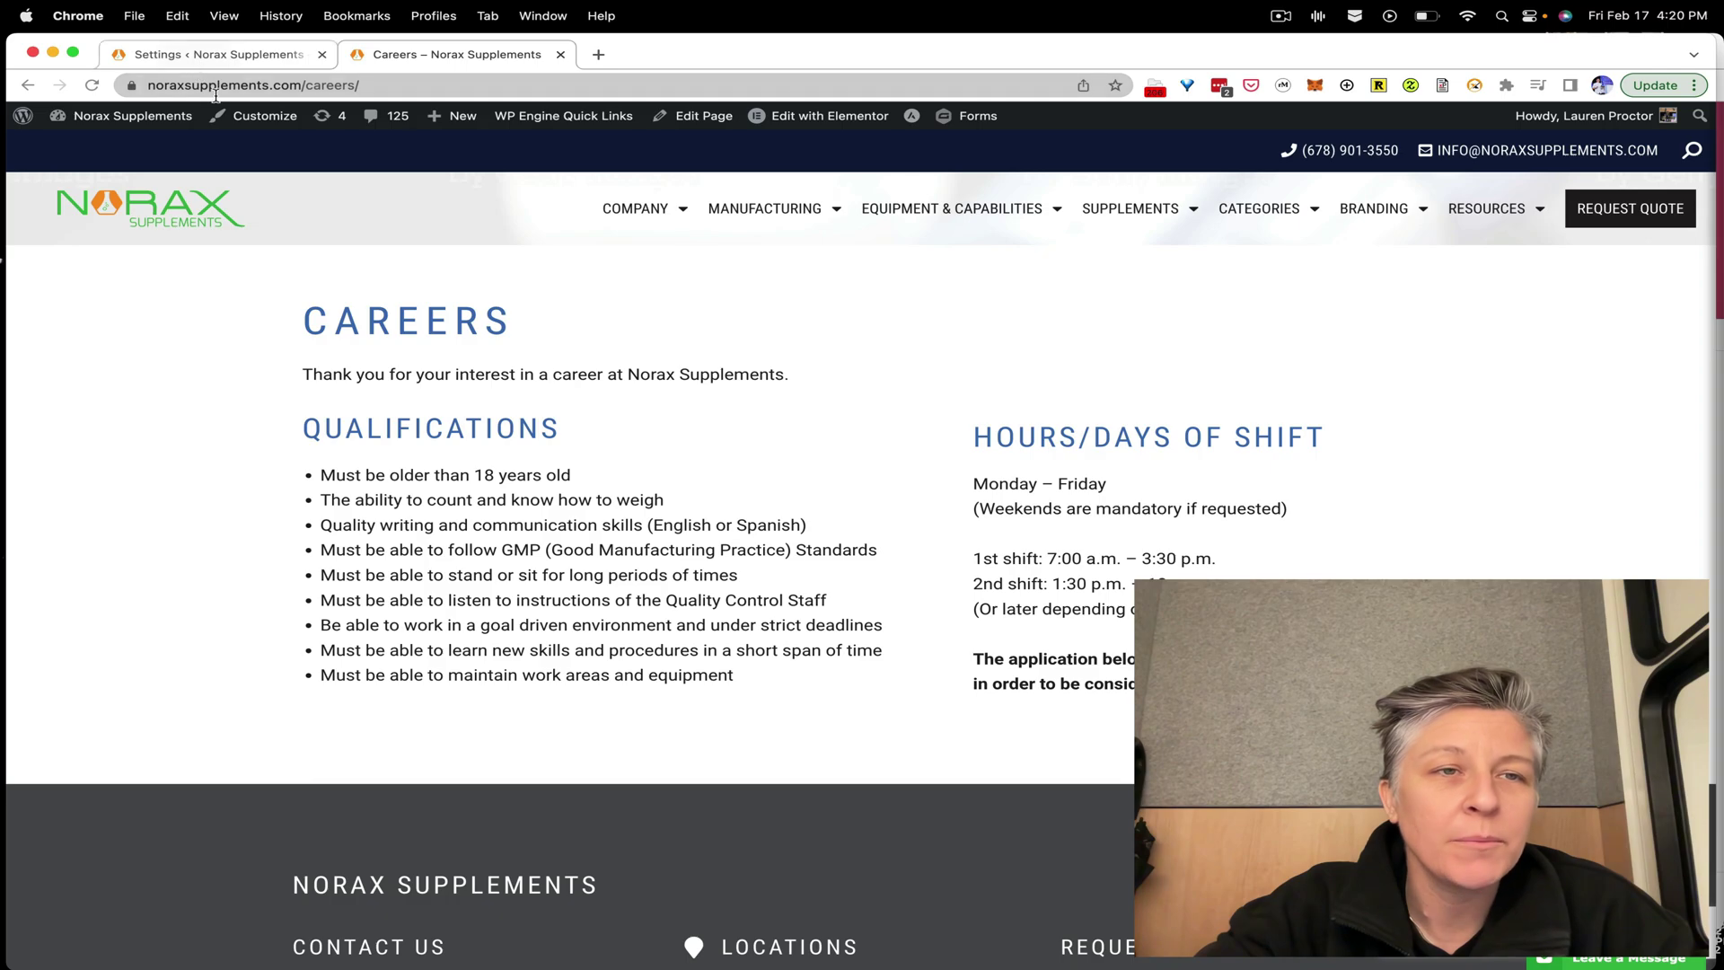
# - Set Careers as the Job Listings Page and save the settings
pyautogui.click(216, 54)
pyautogui.click(480, 652)
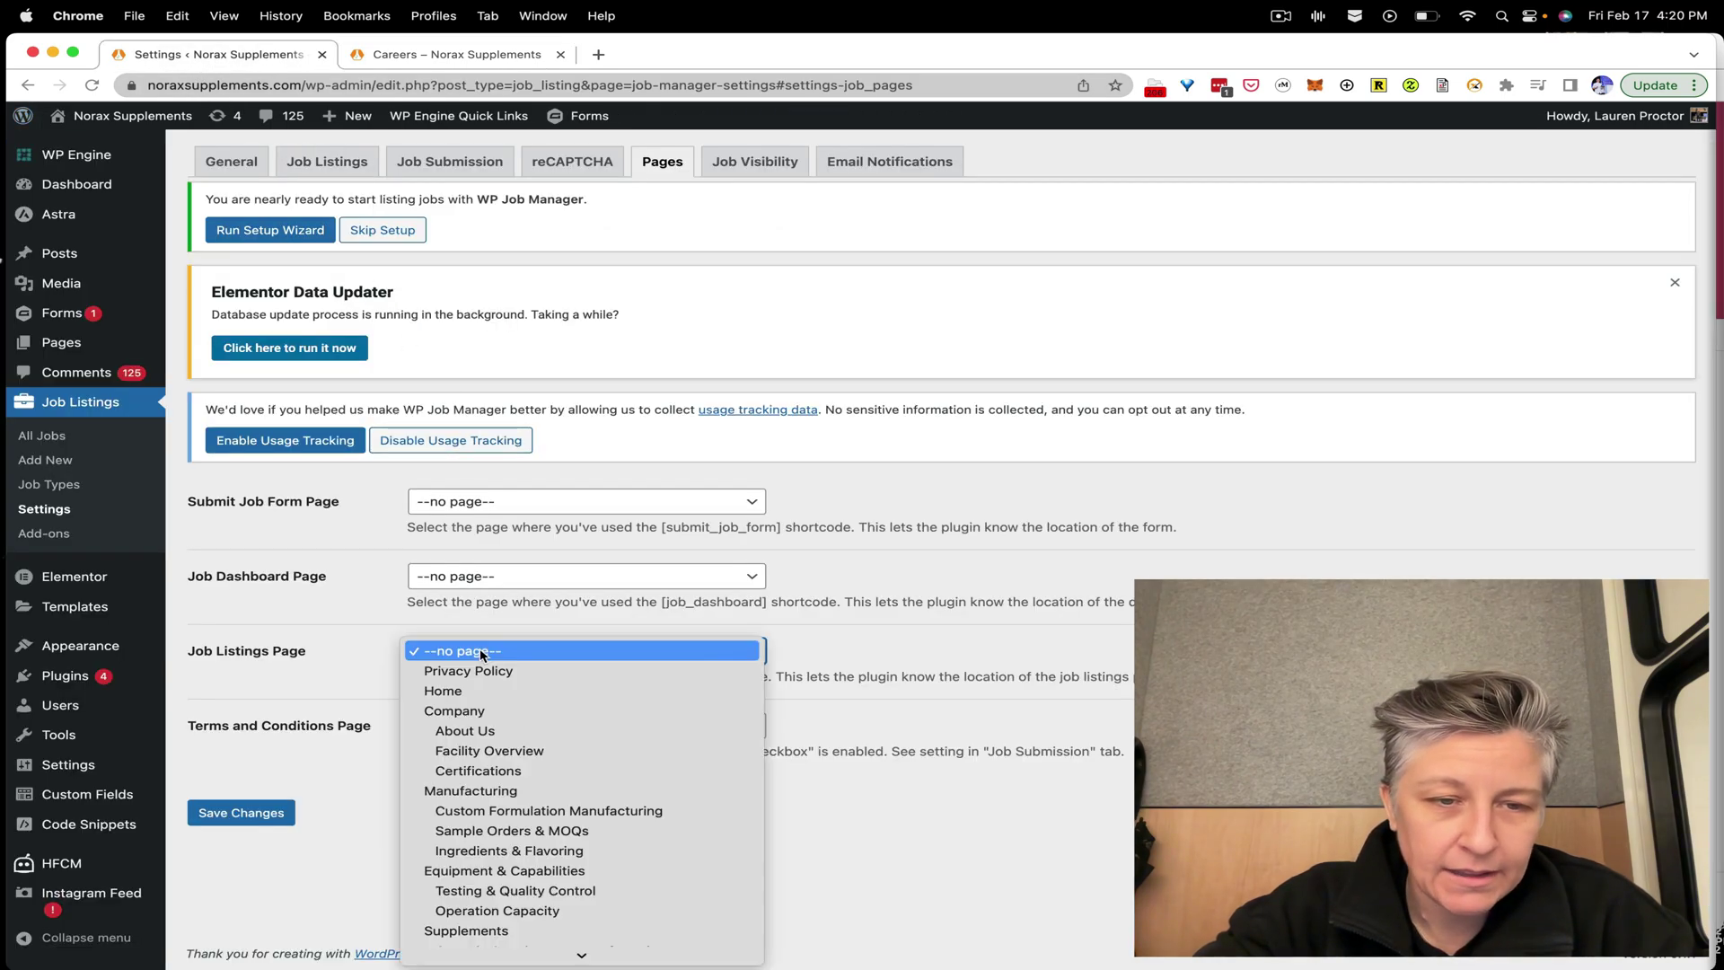
pyautogui.scroll(-5, 462, 656)
pyautogui.press('Return')
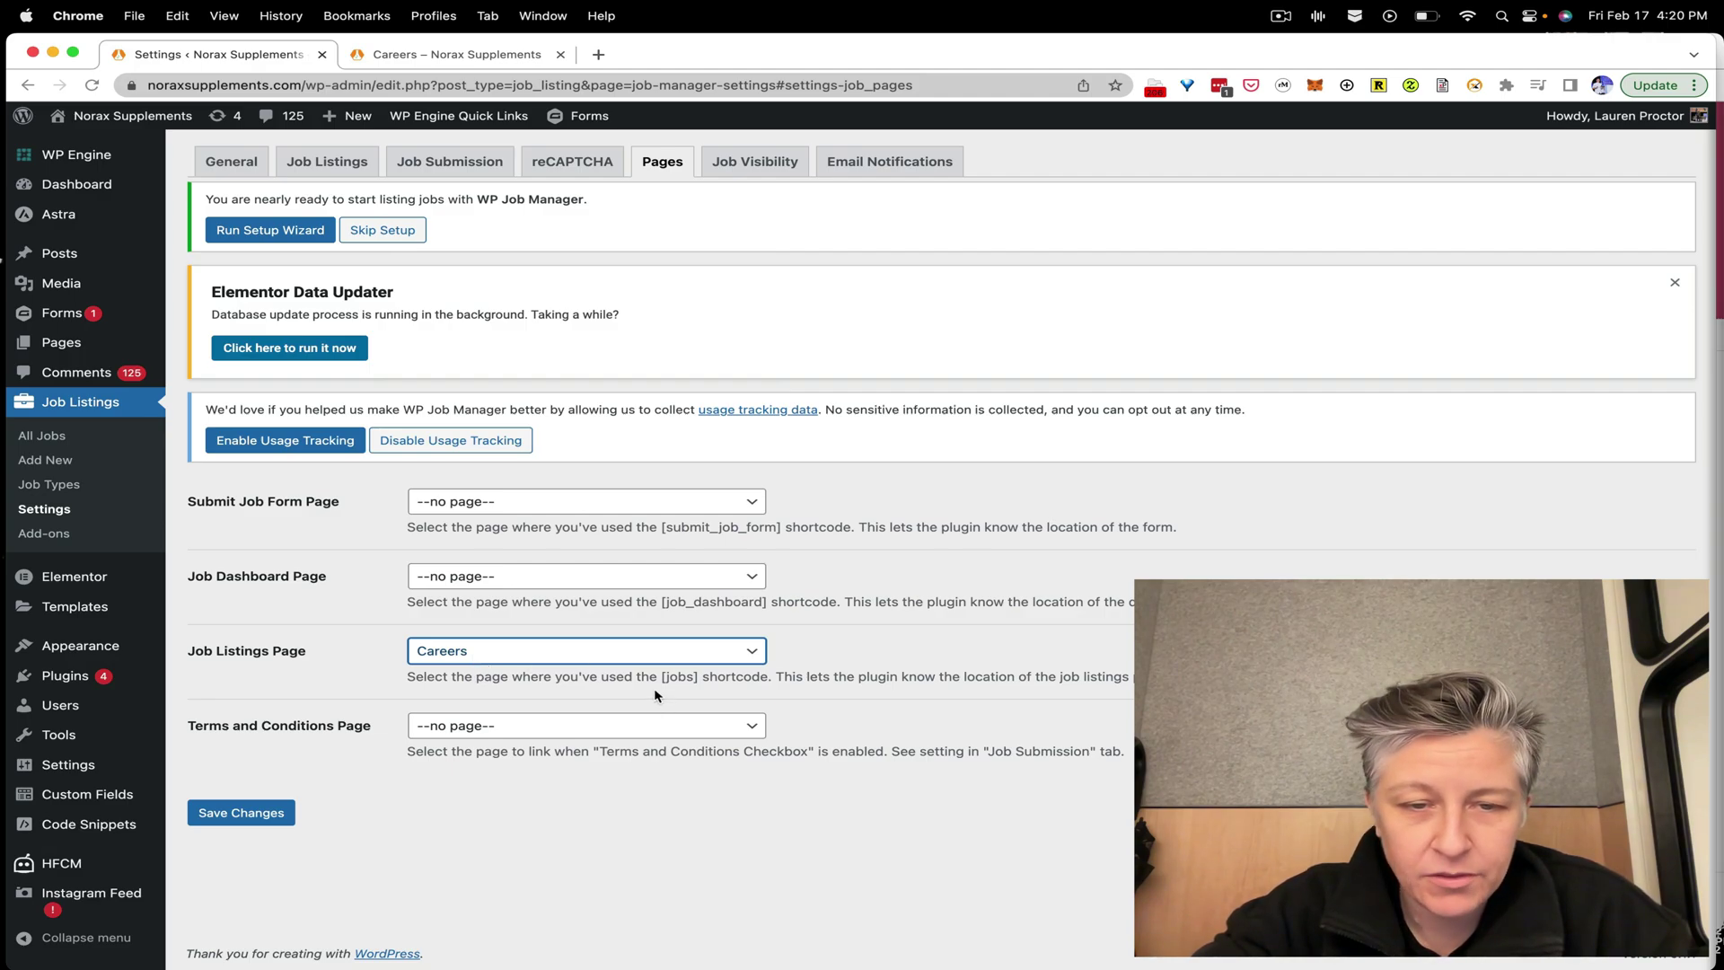
pyautogui.moveTo(660, 676); pyautogui.dragTo(696, 678)
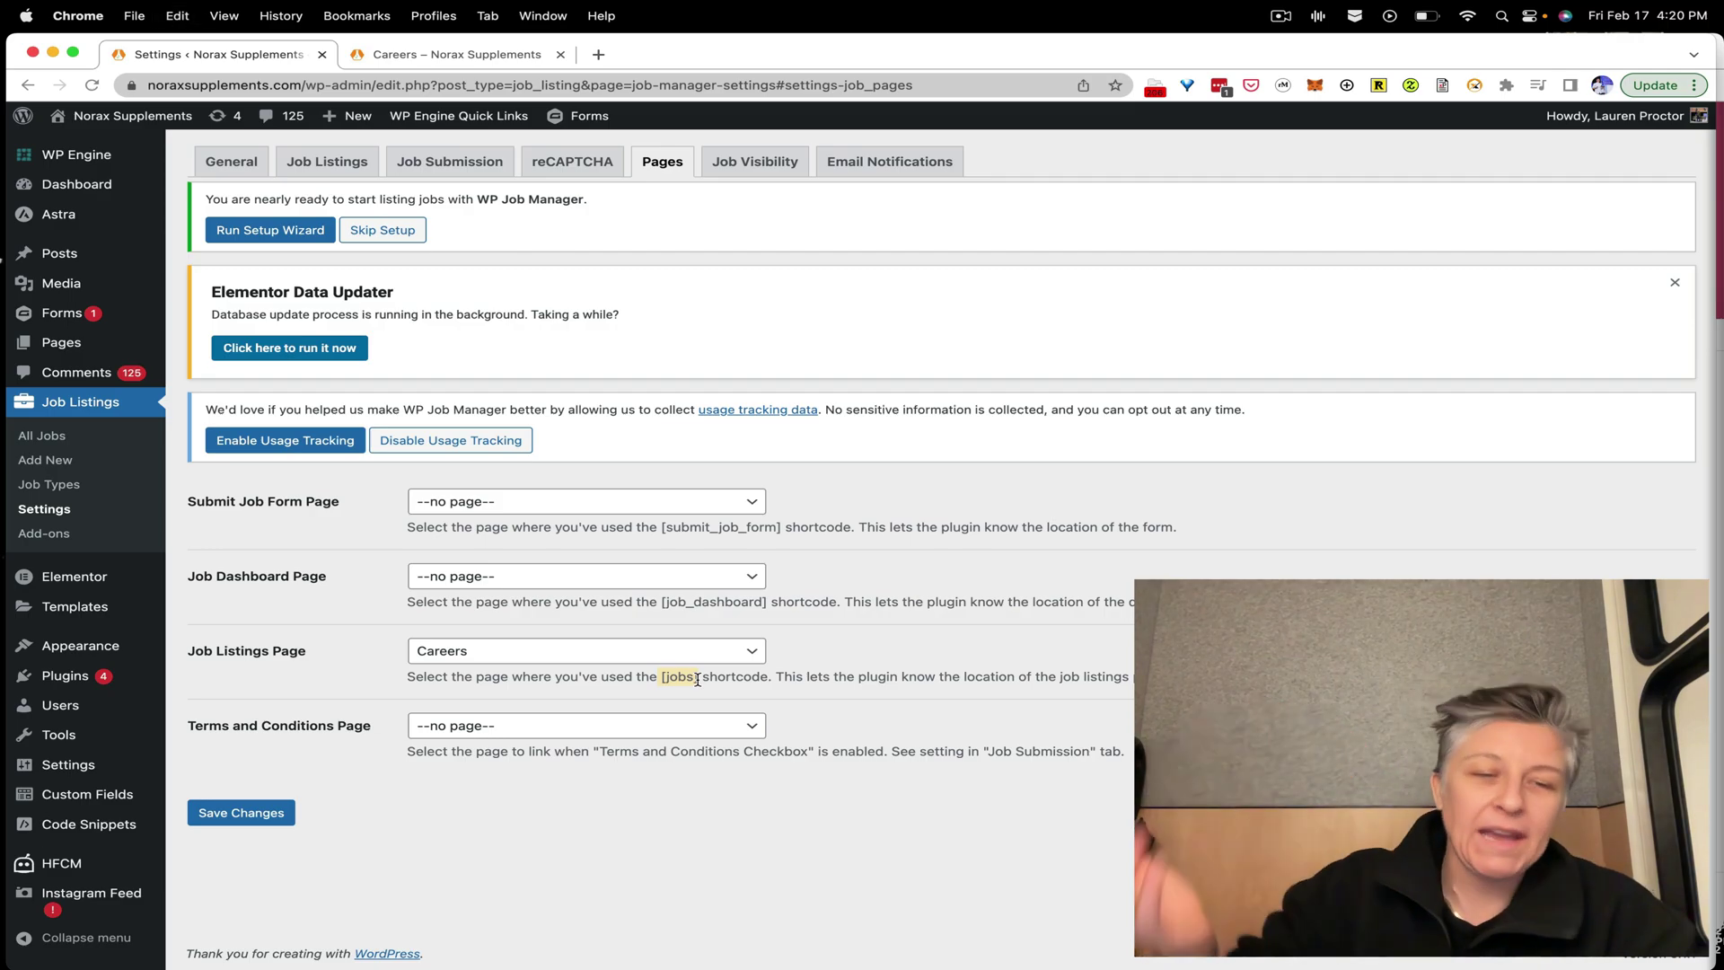
pyautogui.click(243, 812)
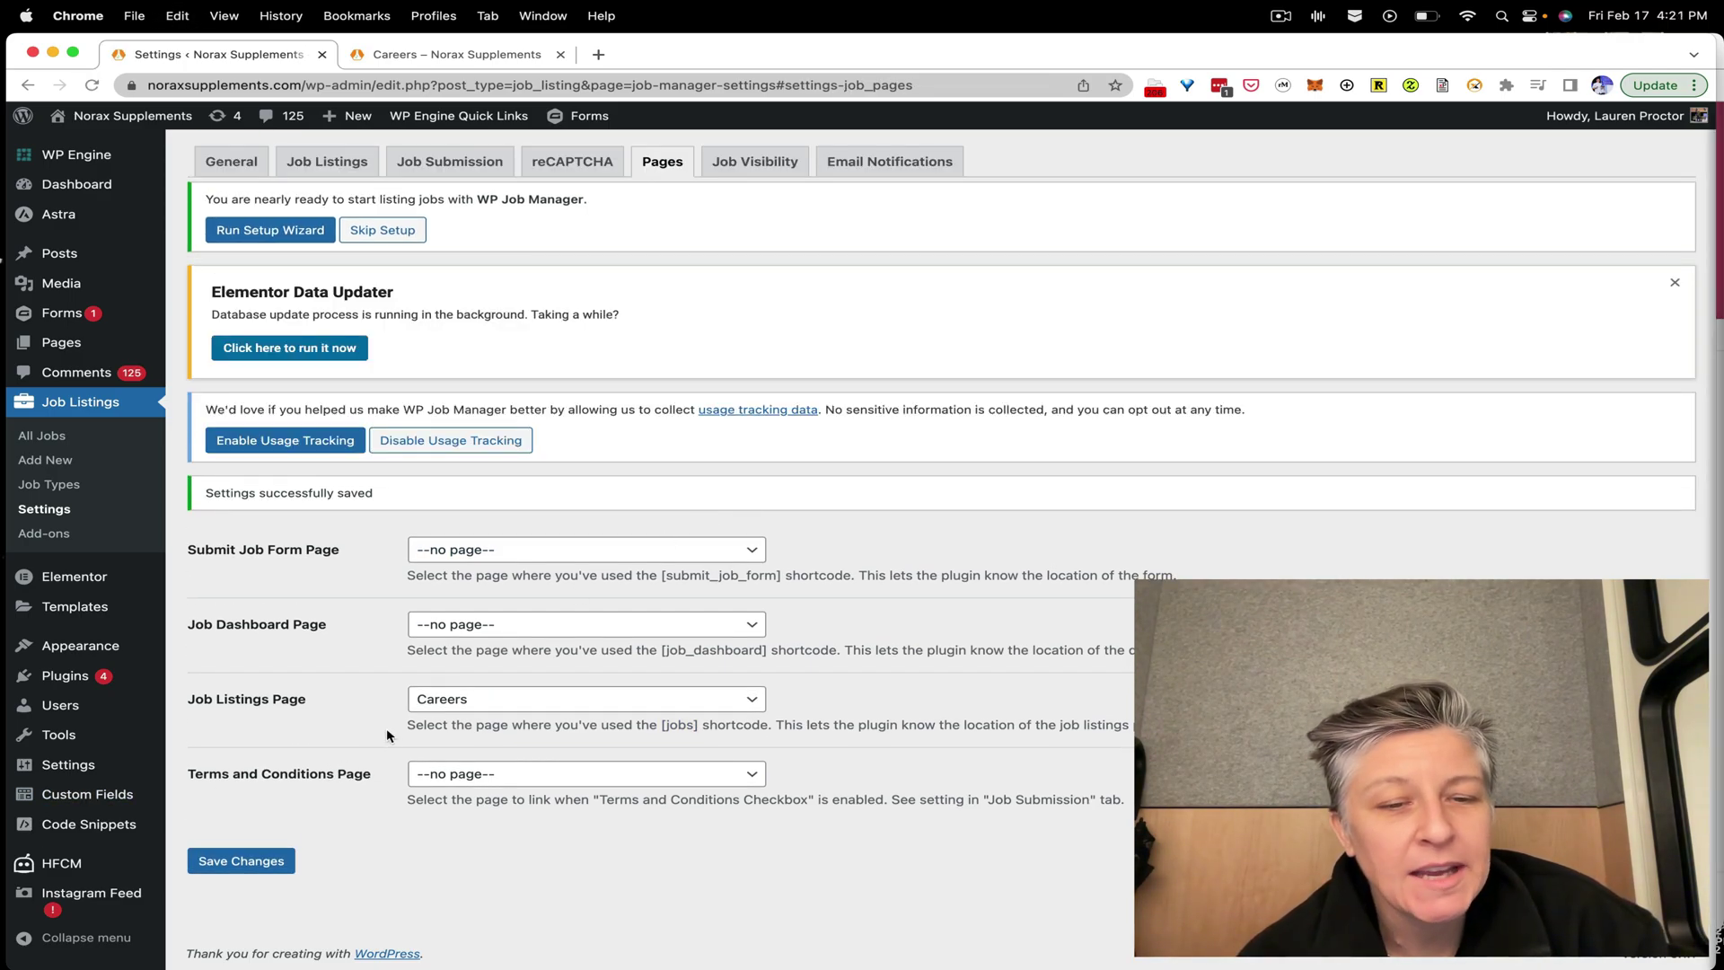
# - Reload the Careers page tab and launch Edit with Elementor from the admin bar
pyautogui.click(427, 59)
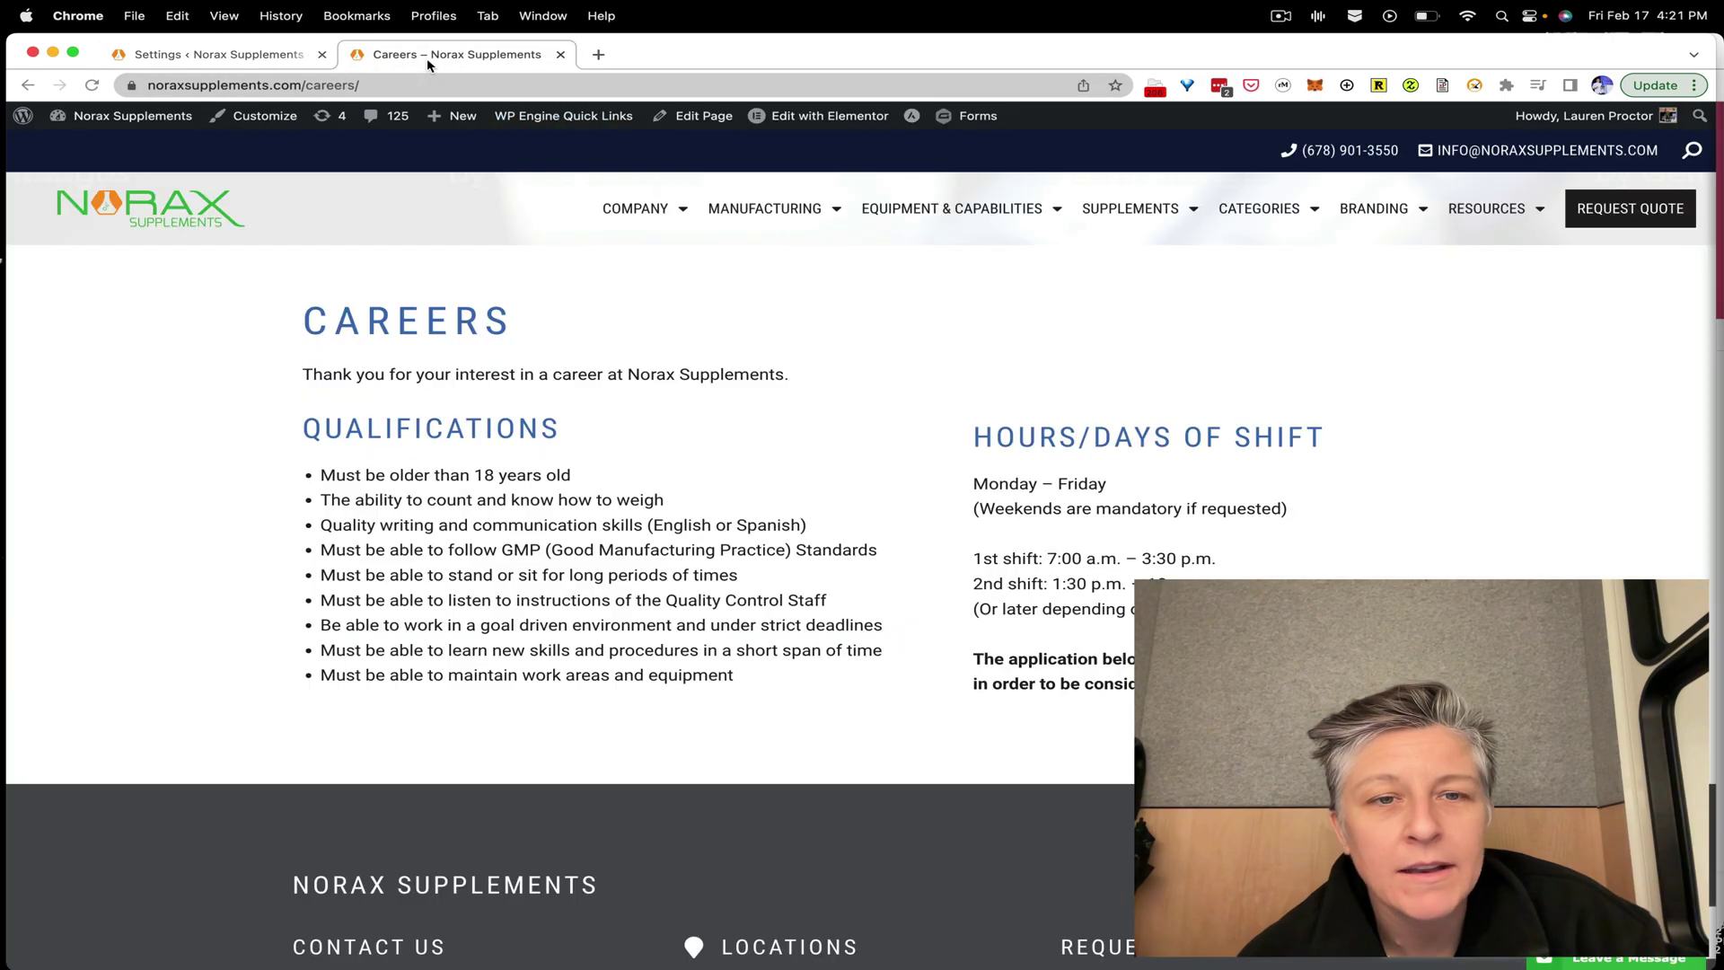
pyautogui.press('super+r')
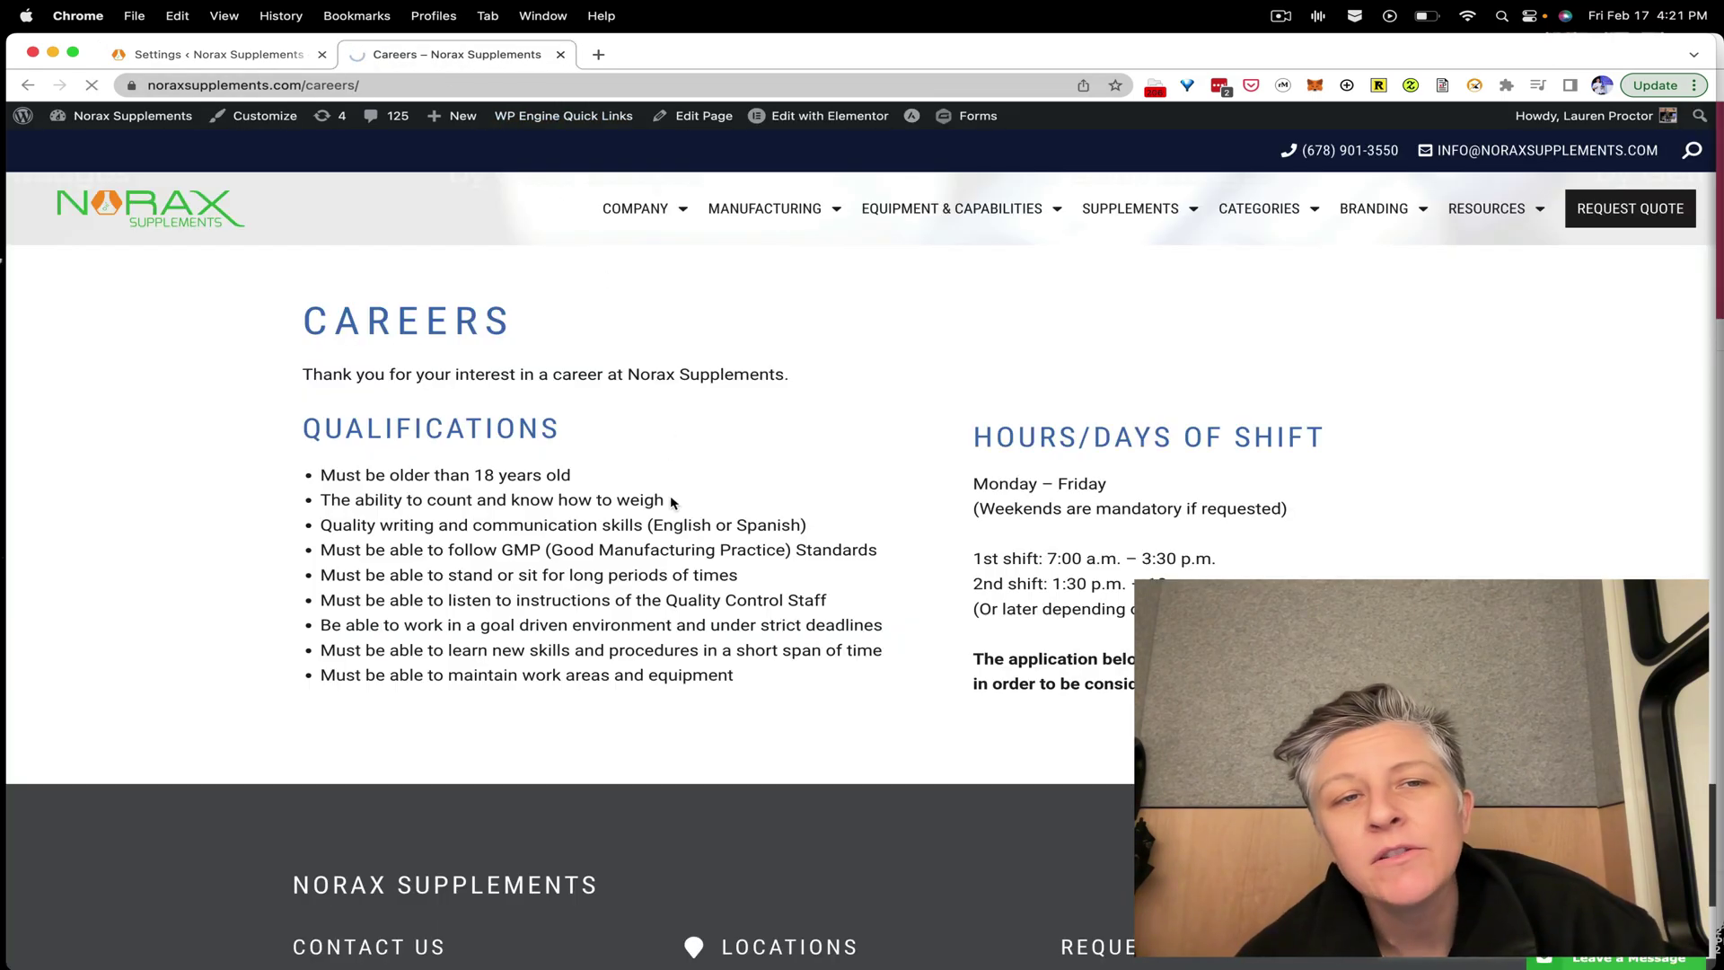
pyautogui.click(810, 123)
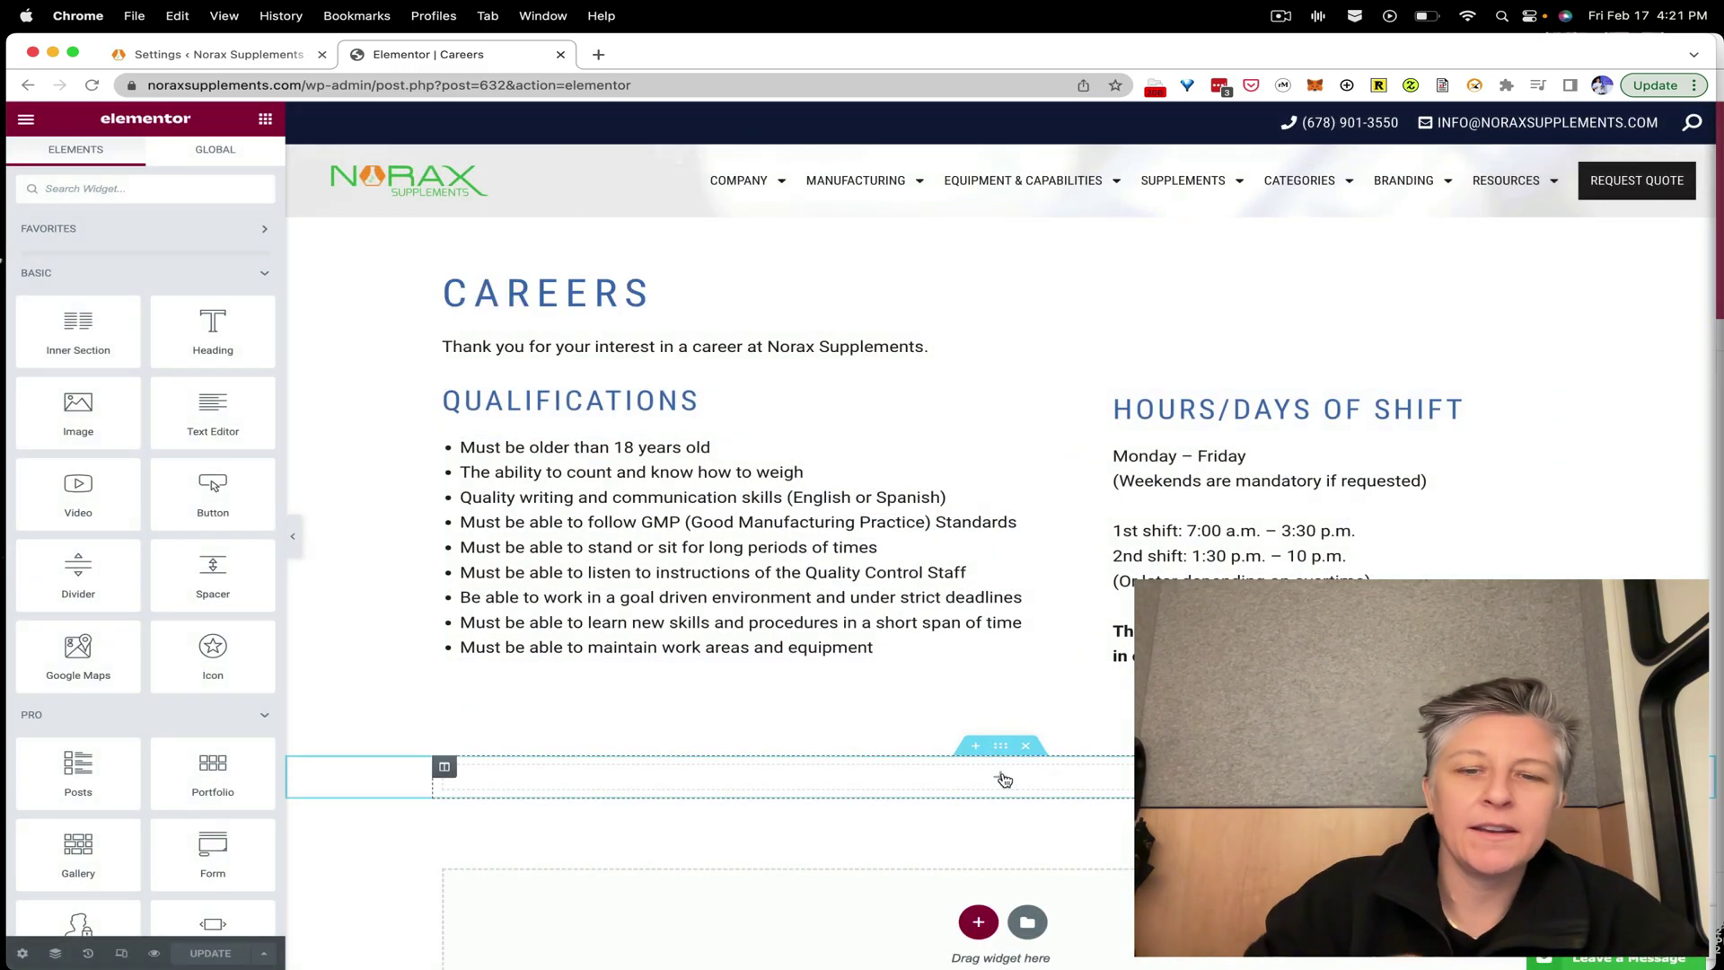
pyautogui.write('short')
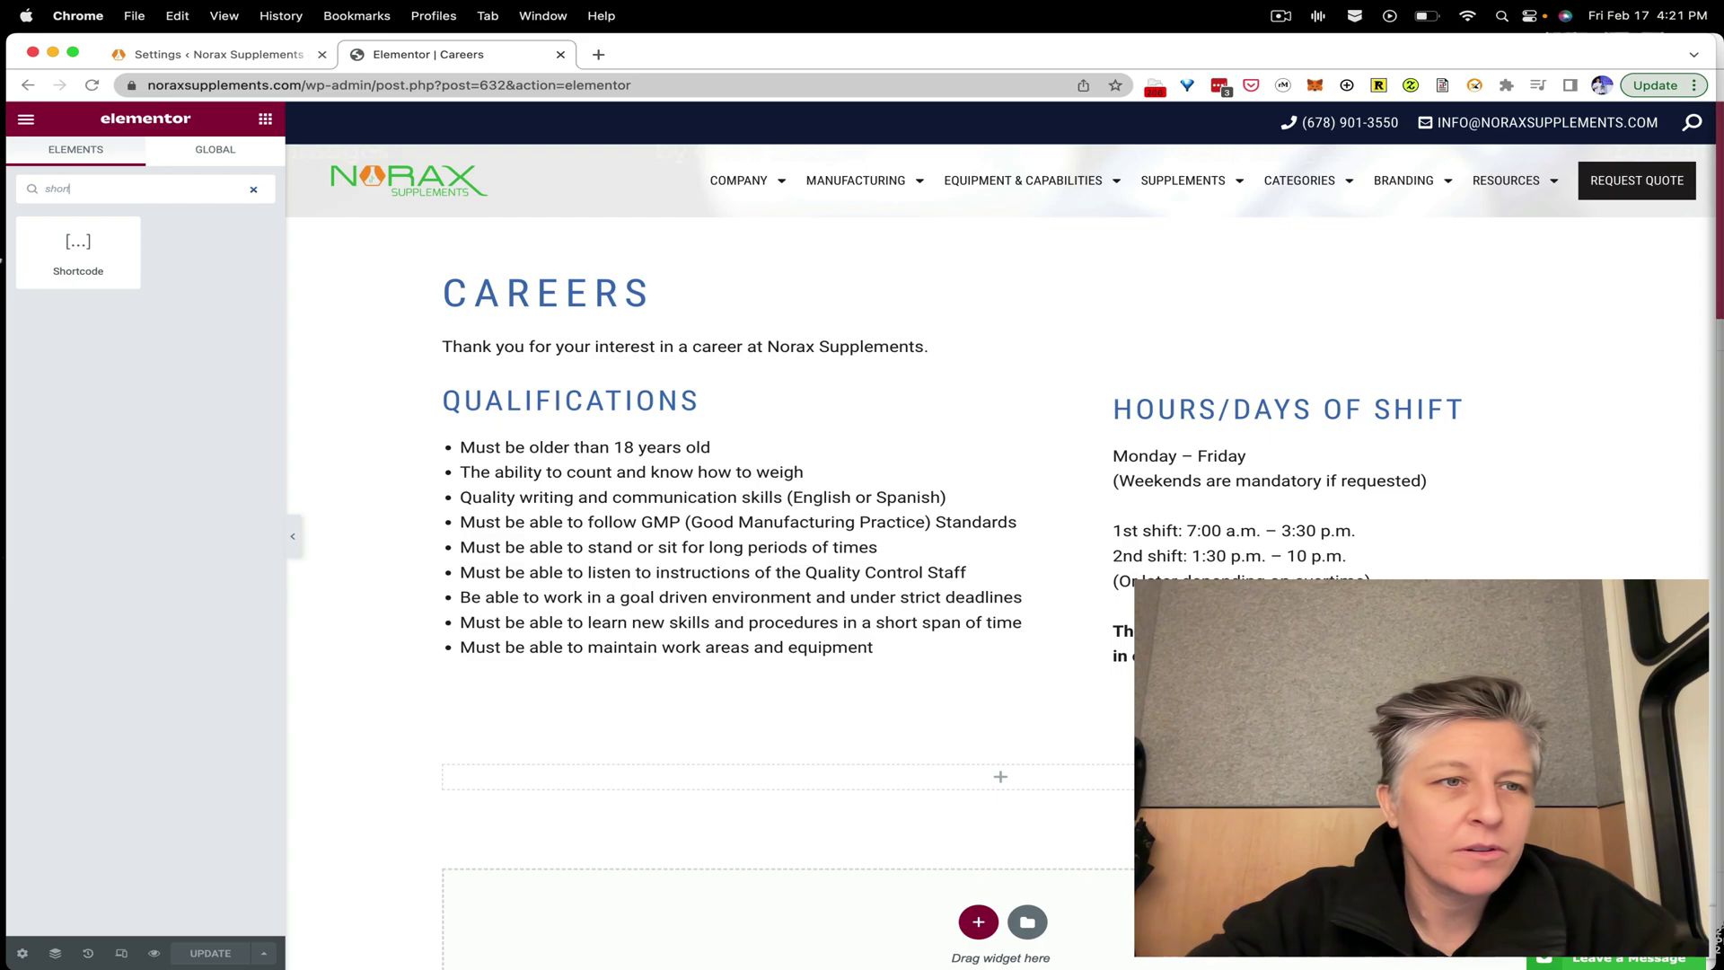
# - Add a Shortcode widget containing [jobs] to the empty section and update the page
pyautogui.moveTo(78, 249); pyautogui.dragTo(992, 780)
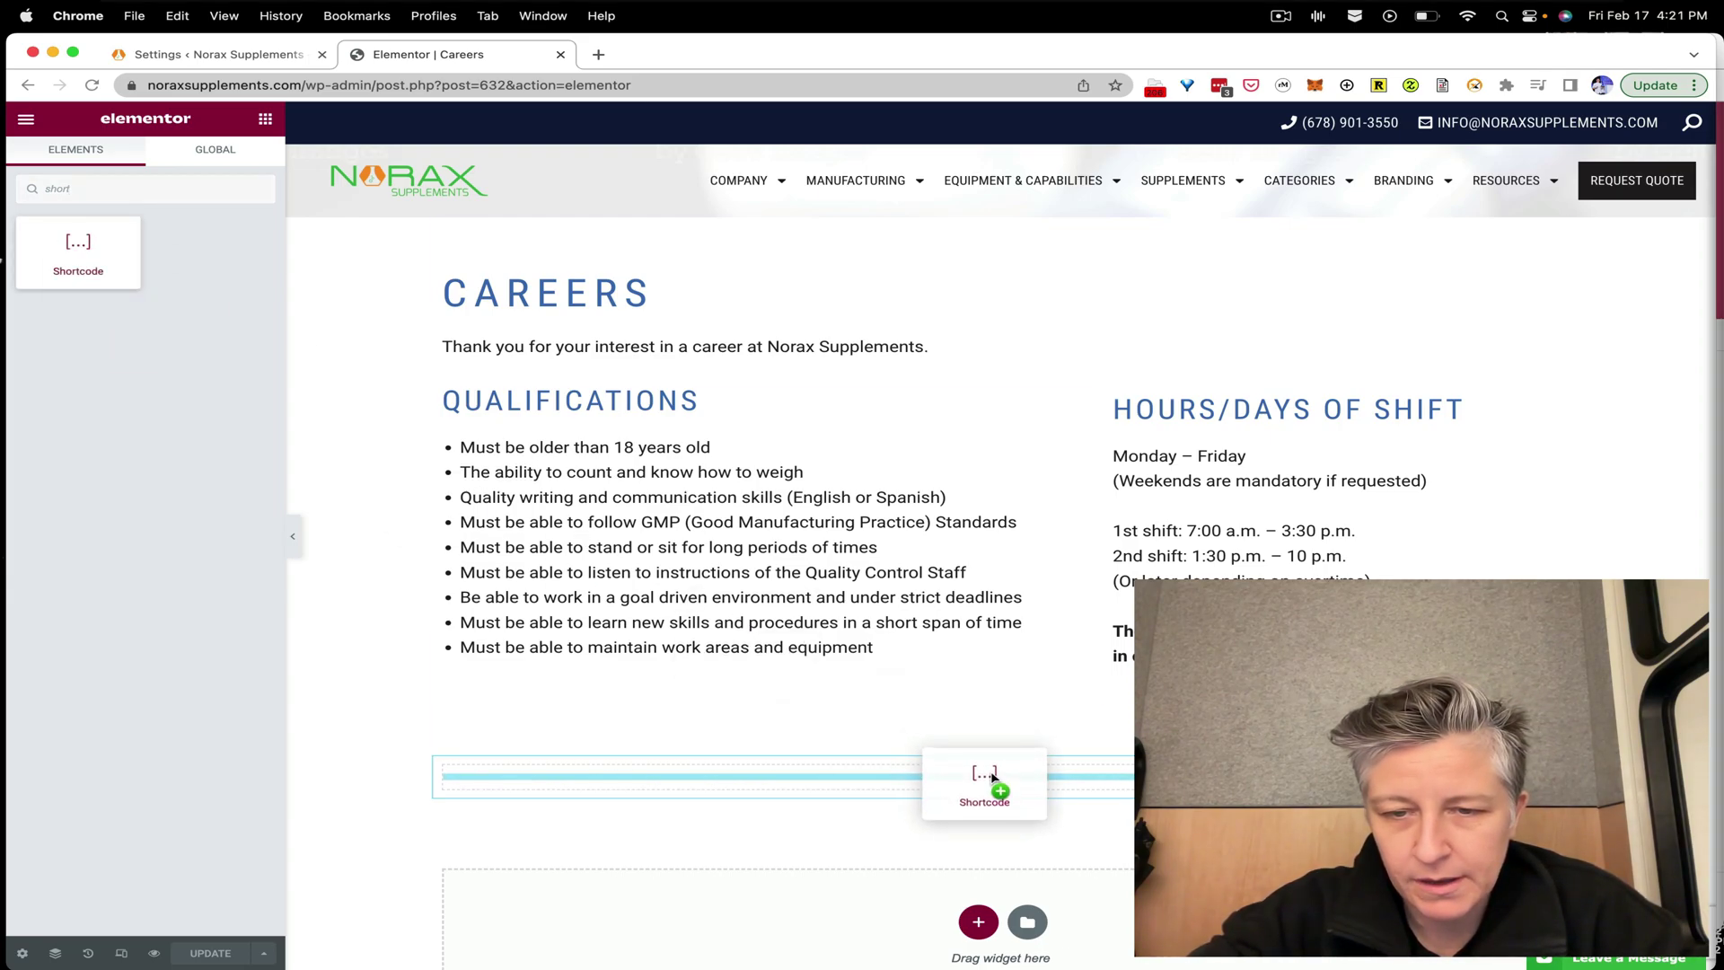
pyautogui.click(87, 335)
pyautogui.write('[jobs]')
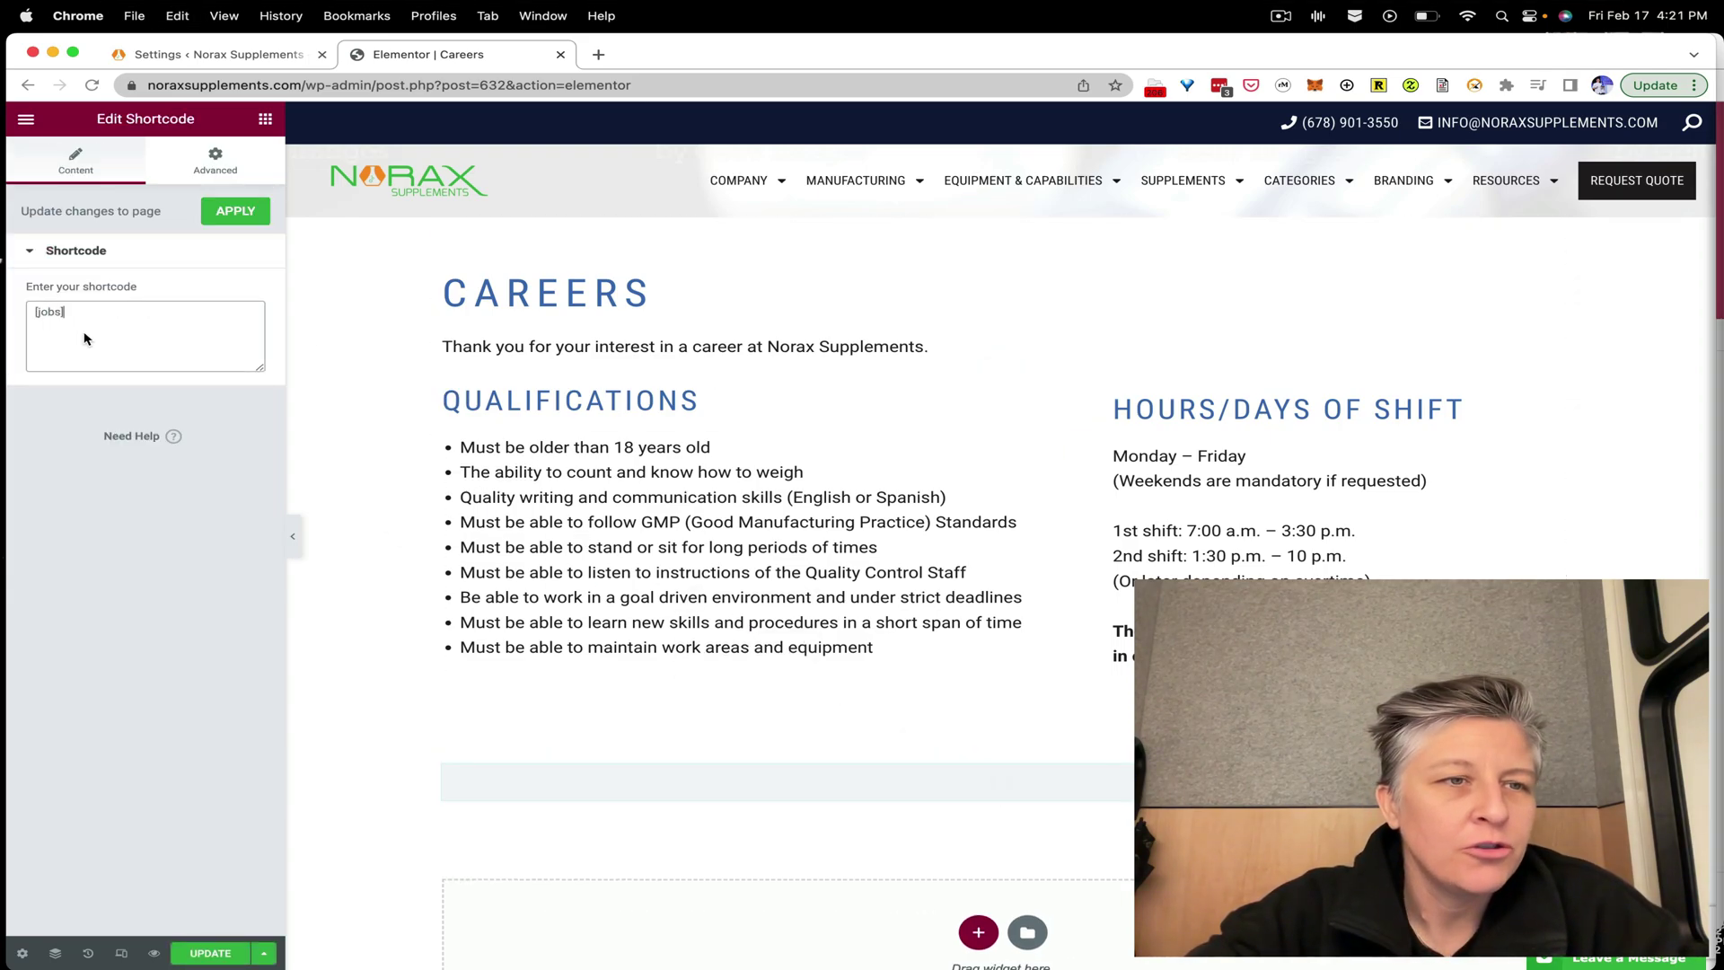
pyautogui.click(235, 211)
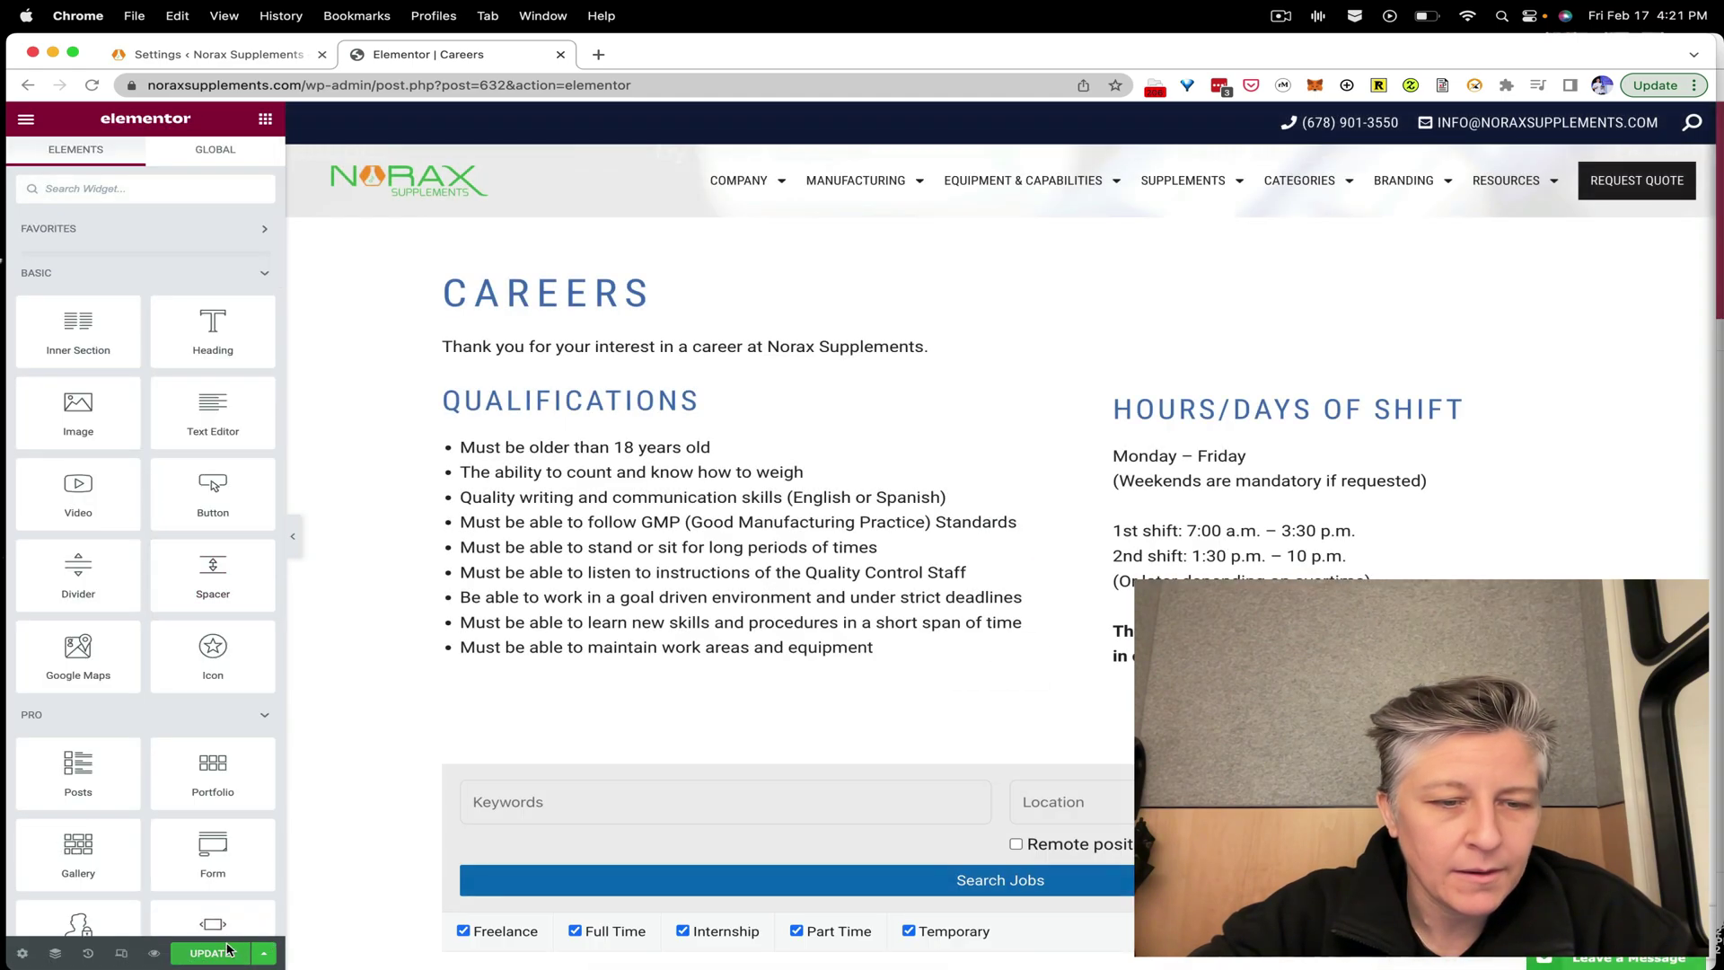
pyautogui.click(226, 956)
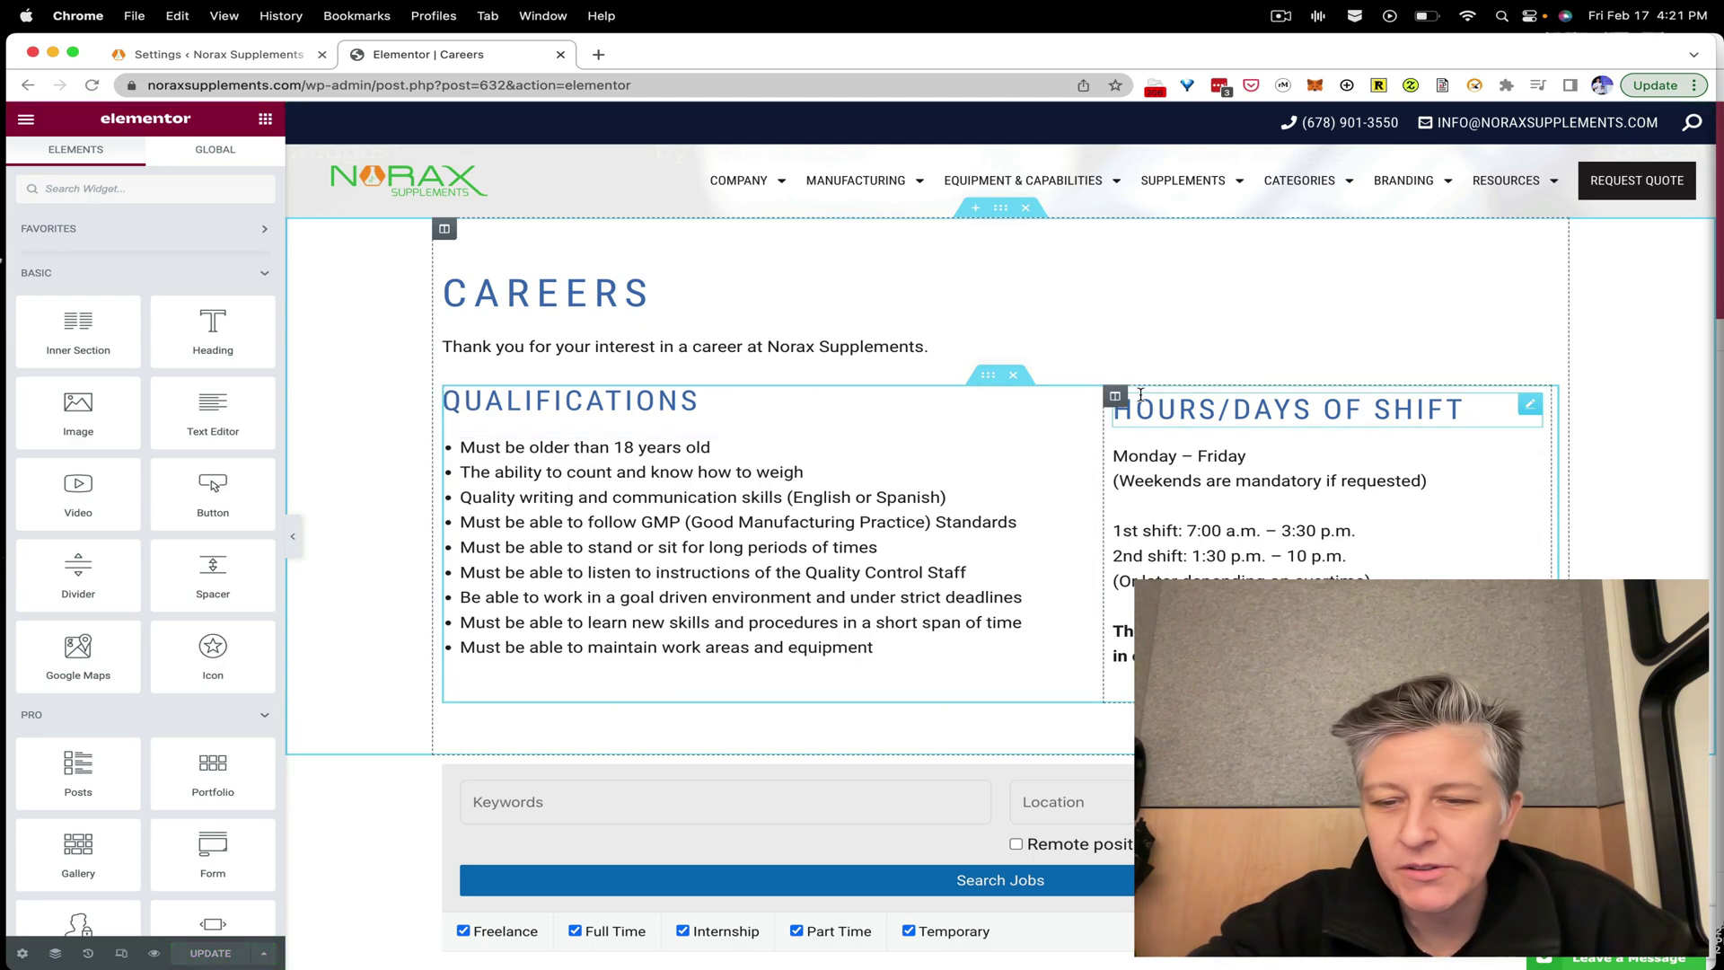
pyautogui.scroll(-3, 1140, 394)
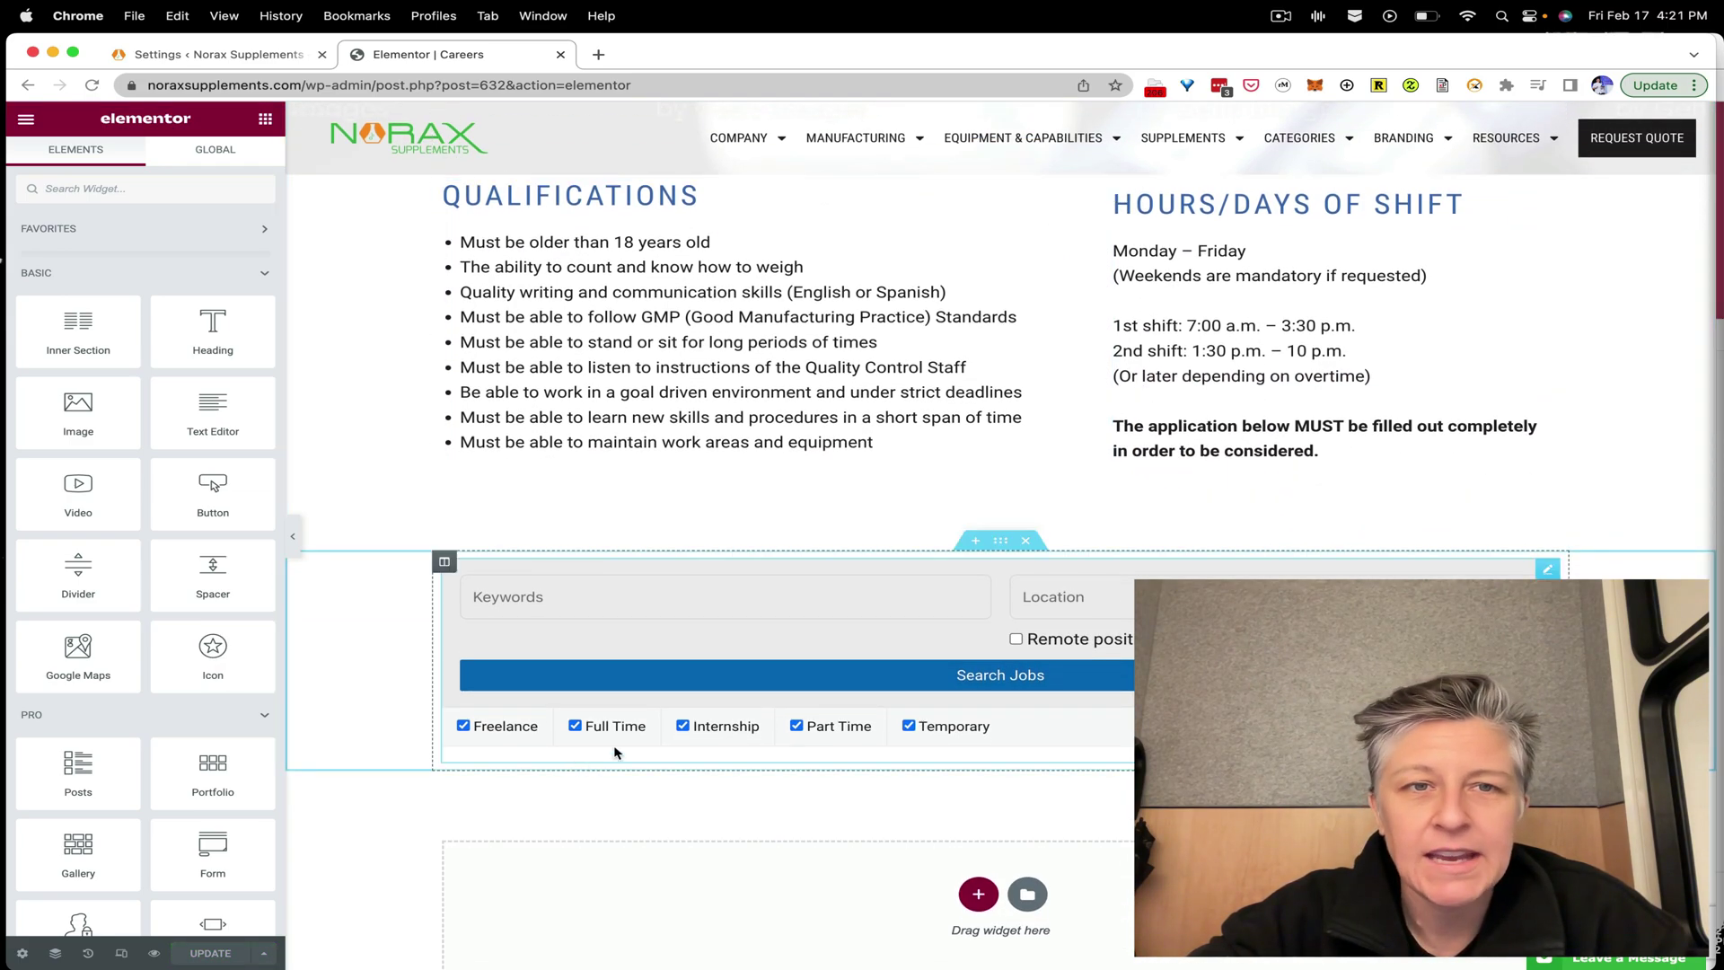
pyautogui.scroll(2, 799, 613)
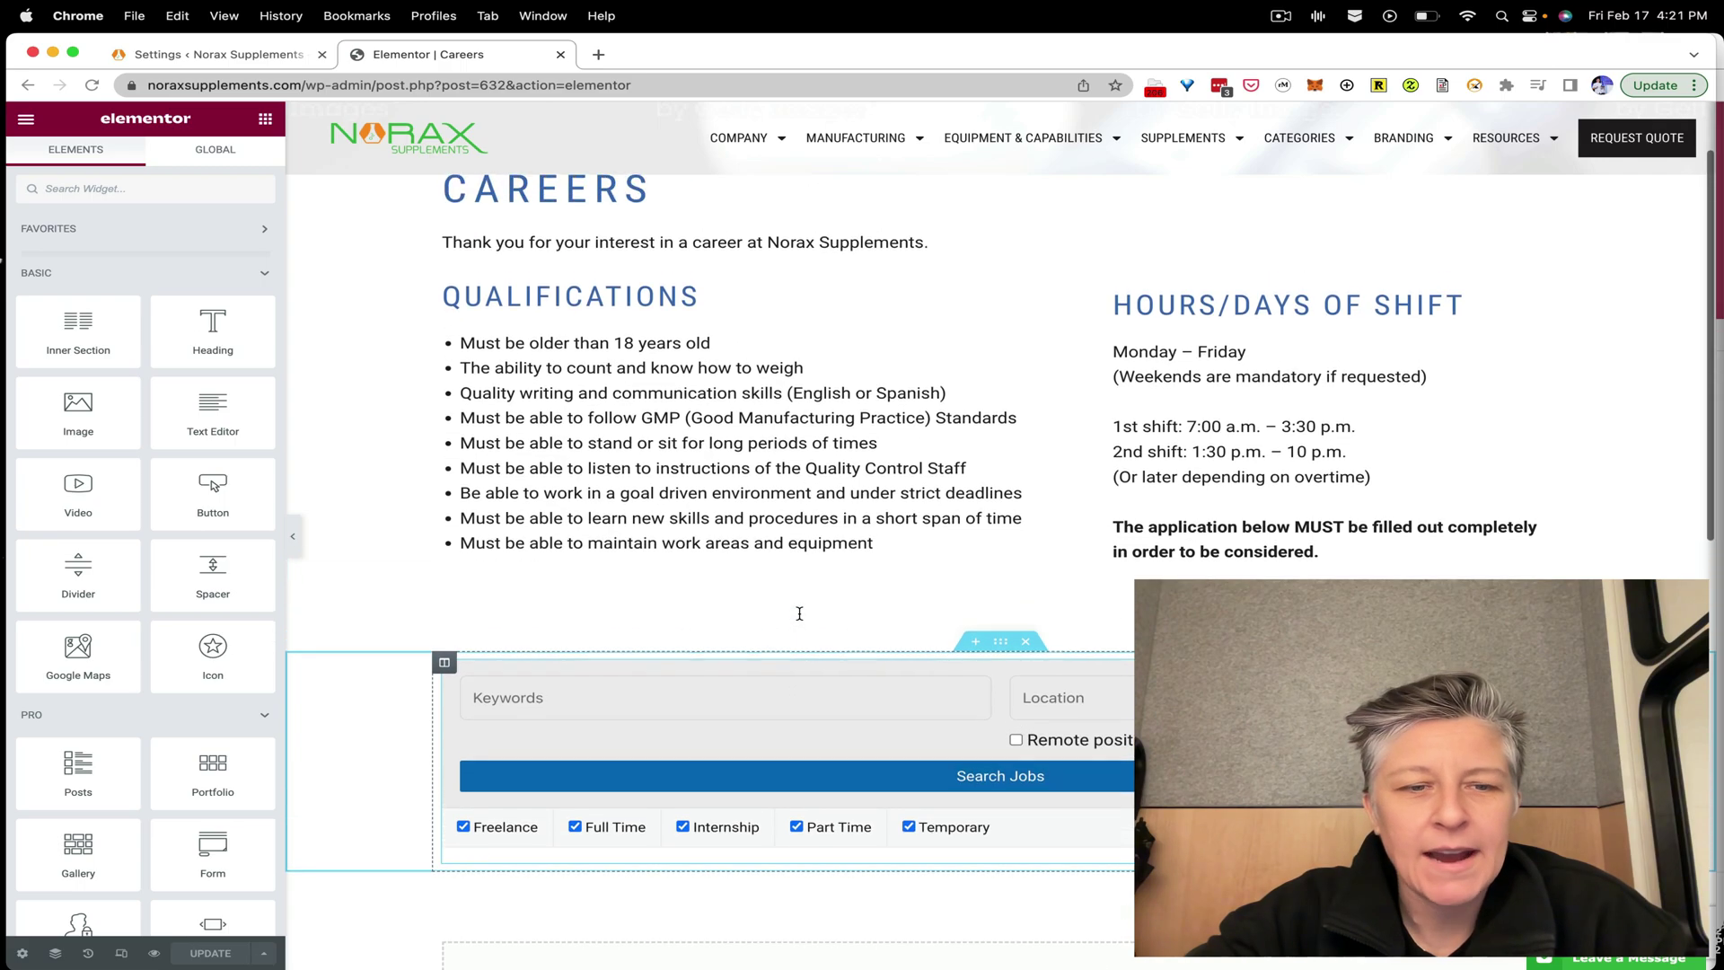
# - Load noraxsupplements.com/careers/ in a new tab to check the empty job board
pyautogui.hotkey('ctrl', 't')
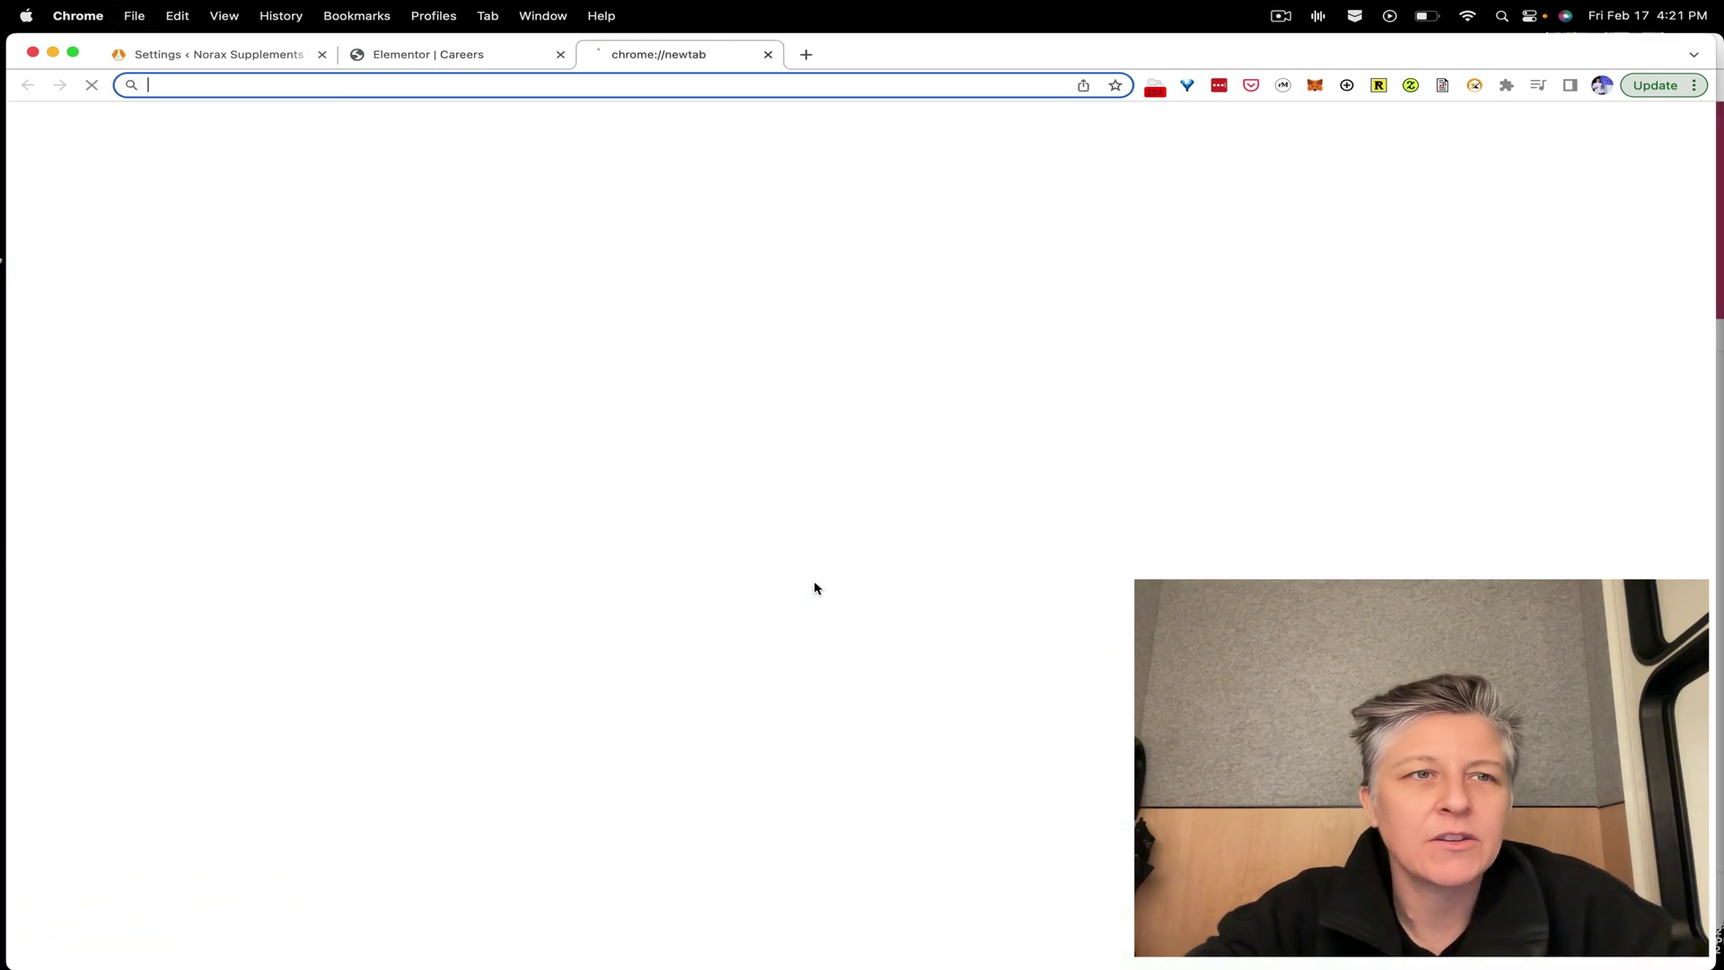
pyautogui.write('j')
pyautogui.press('BackSpace')
pyautogui.write('nora')
pyautogui.press('Right')
pyautogui.write('/caree')
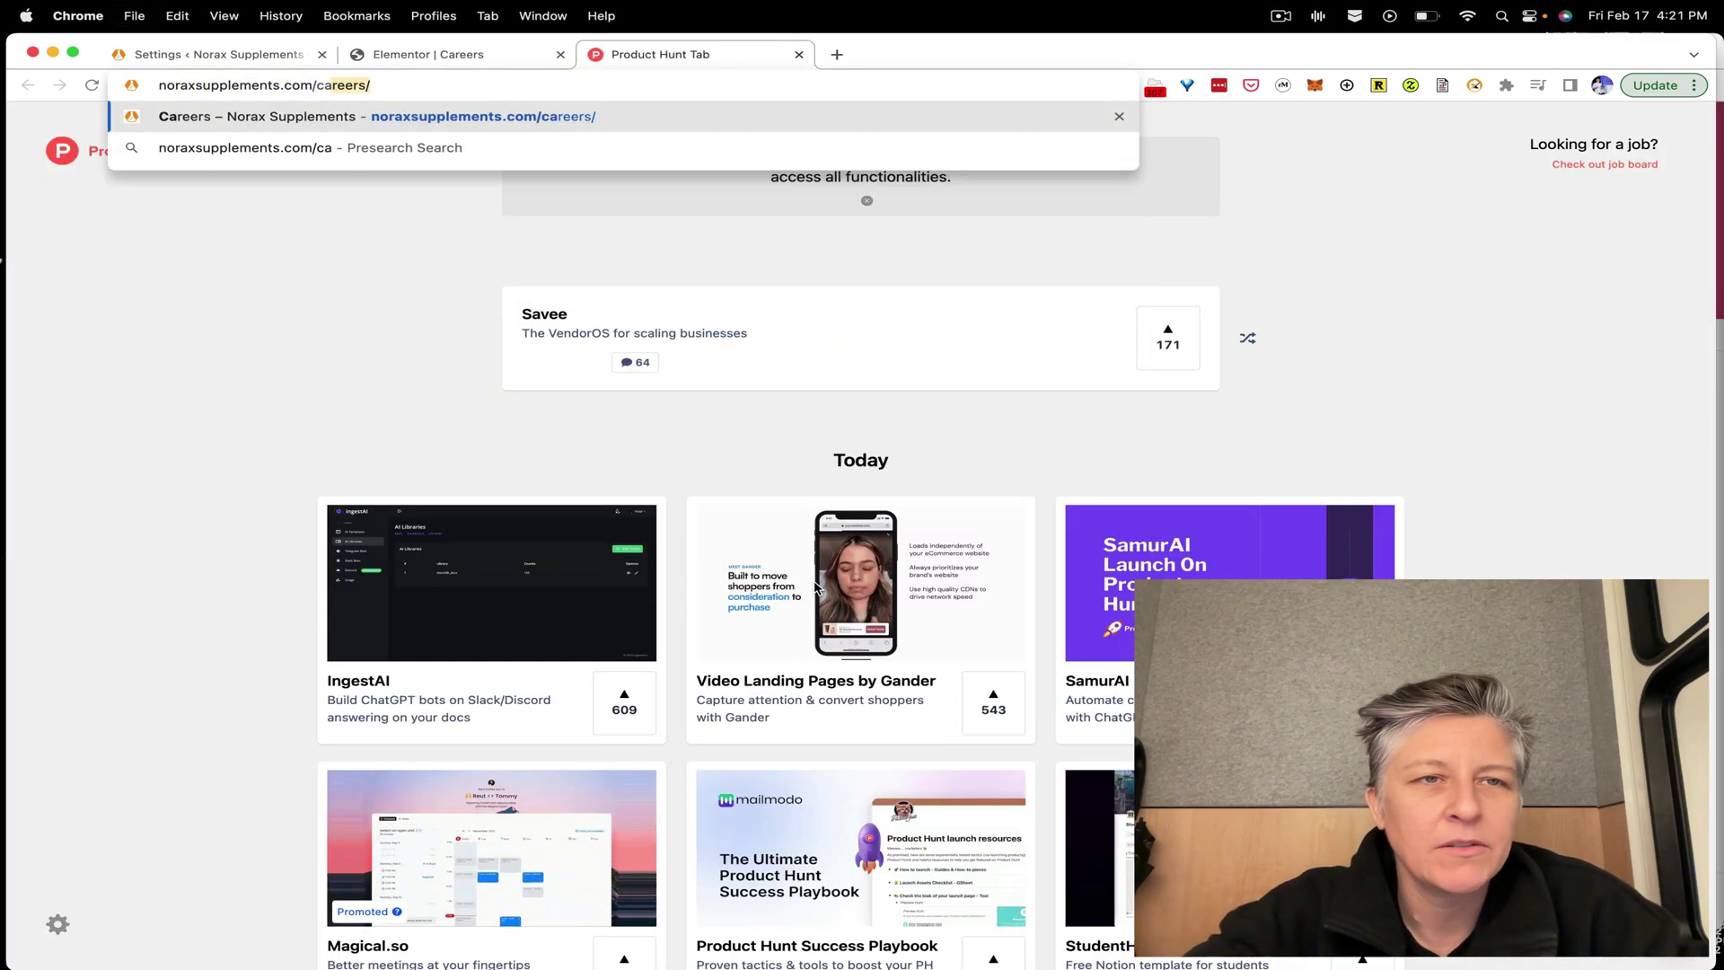
pyautogui.press('Return')
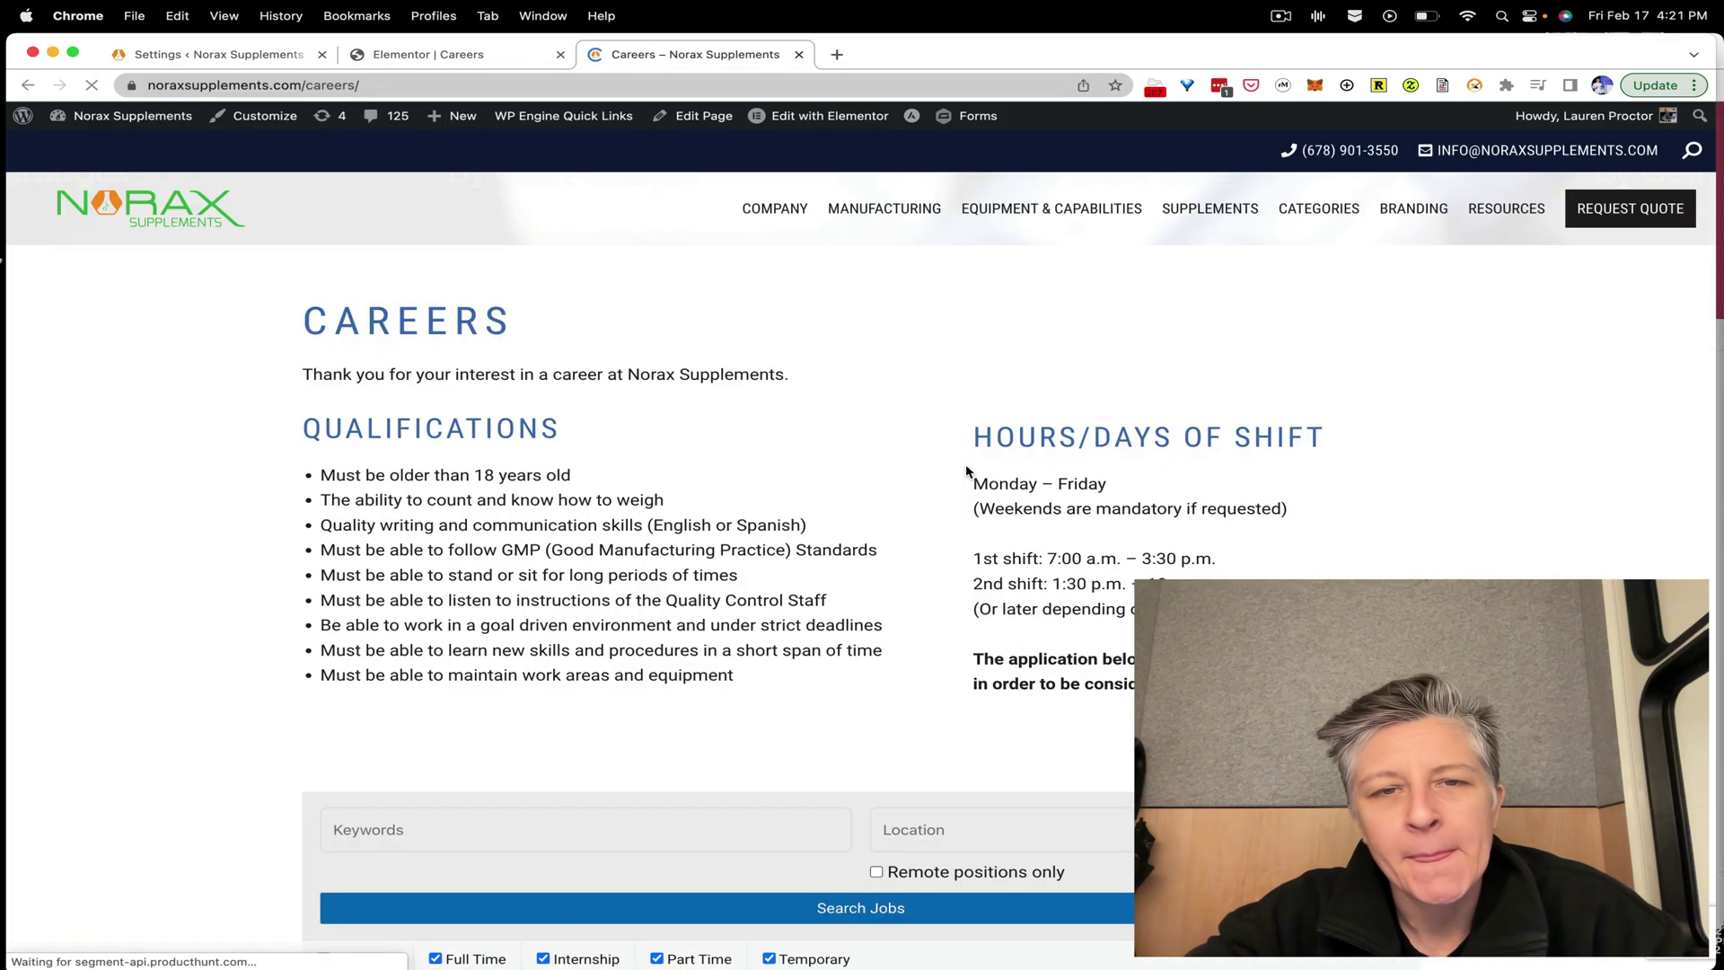
pyautogui.scroll(-5, 966, 469)
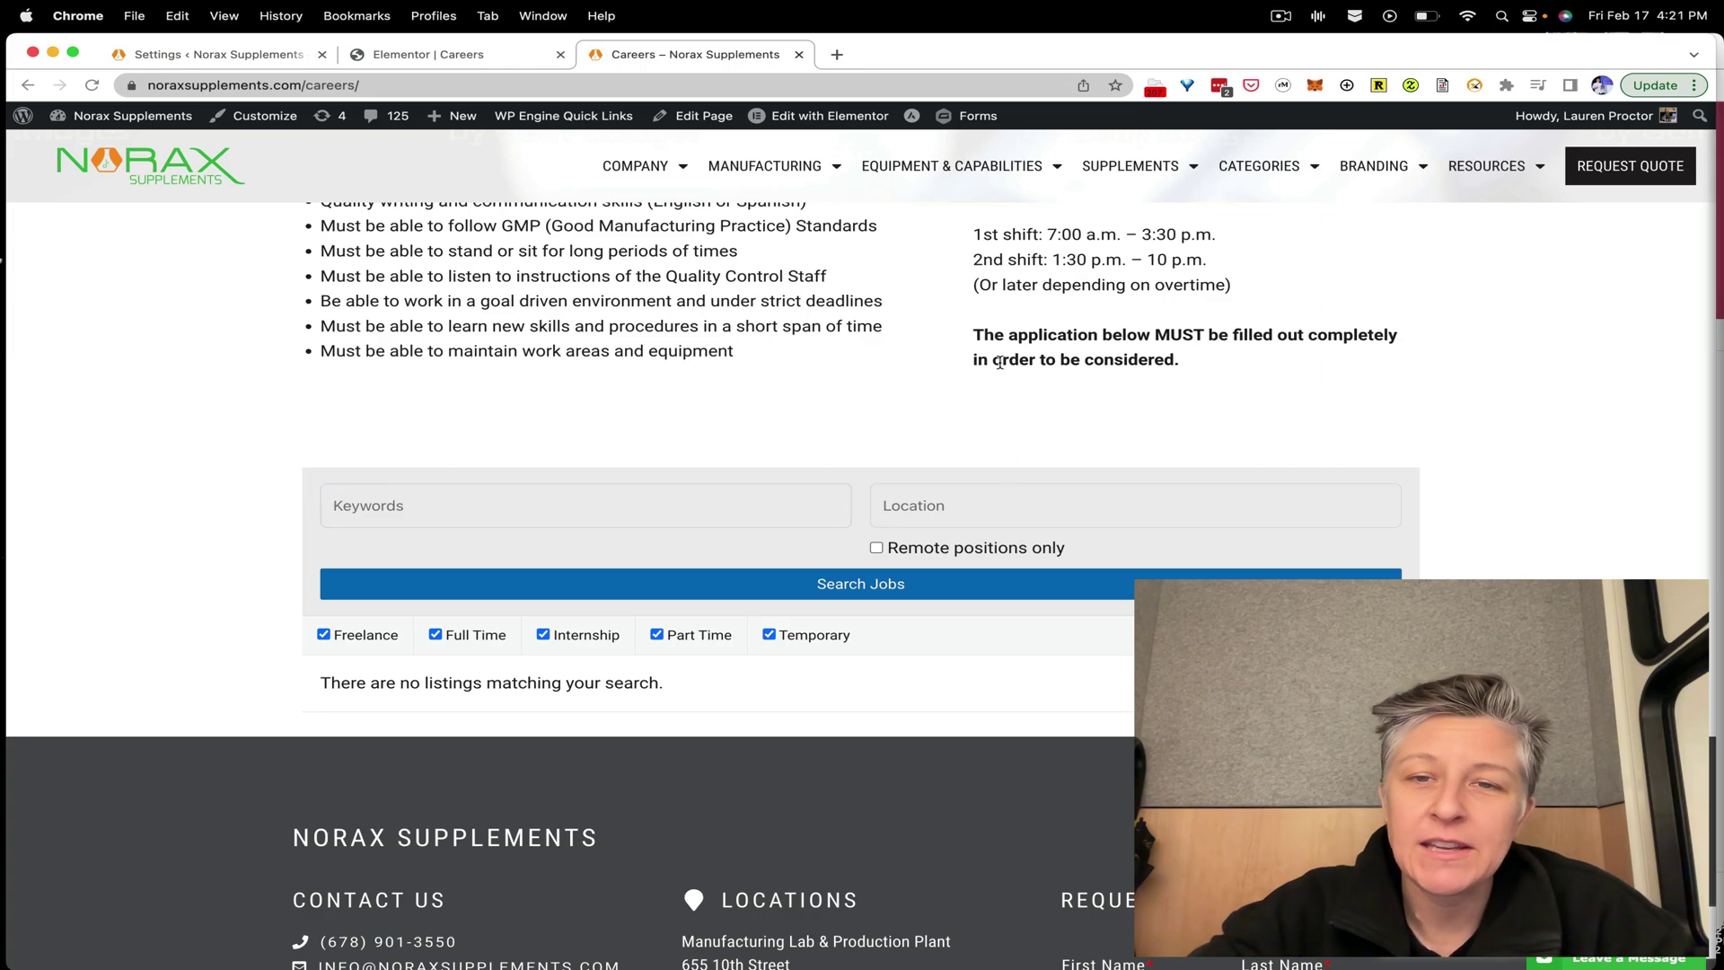
pyautogui.scroll(5, 1001, 368)
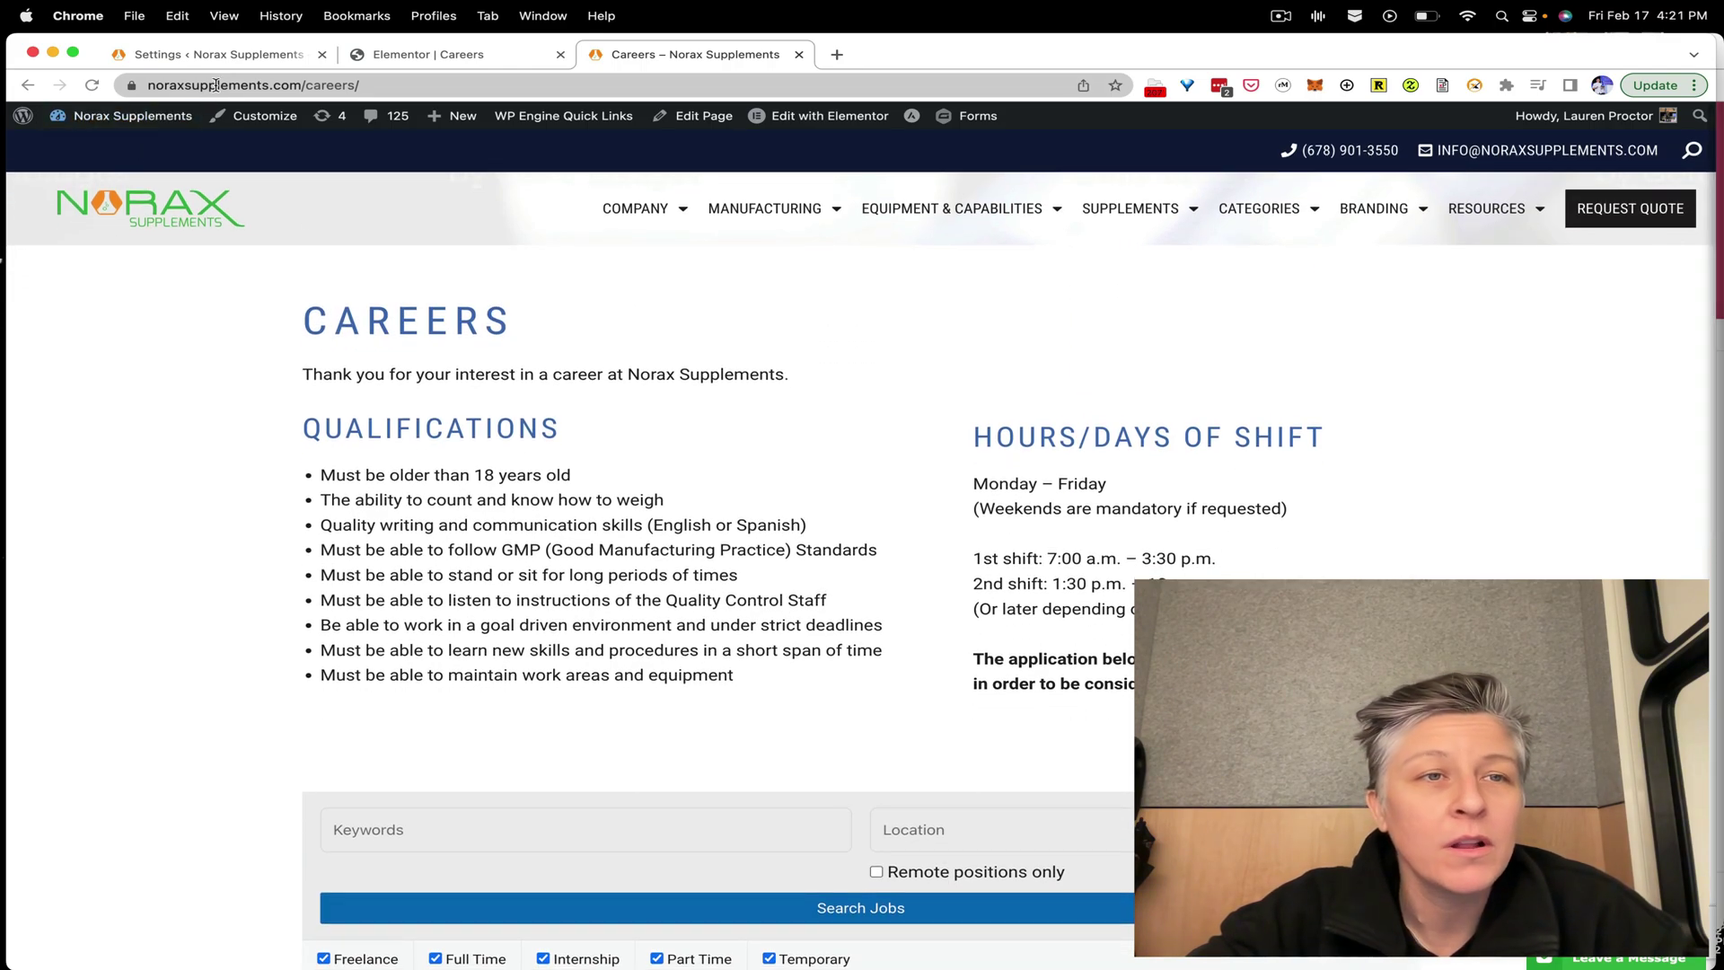
# - Go back to the admin tabs and reopen the job manager's Pages settings
pyautogui.click(231, 62)
pyautogui.click(386, 57)
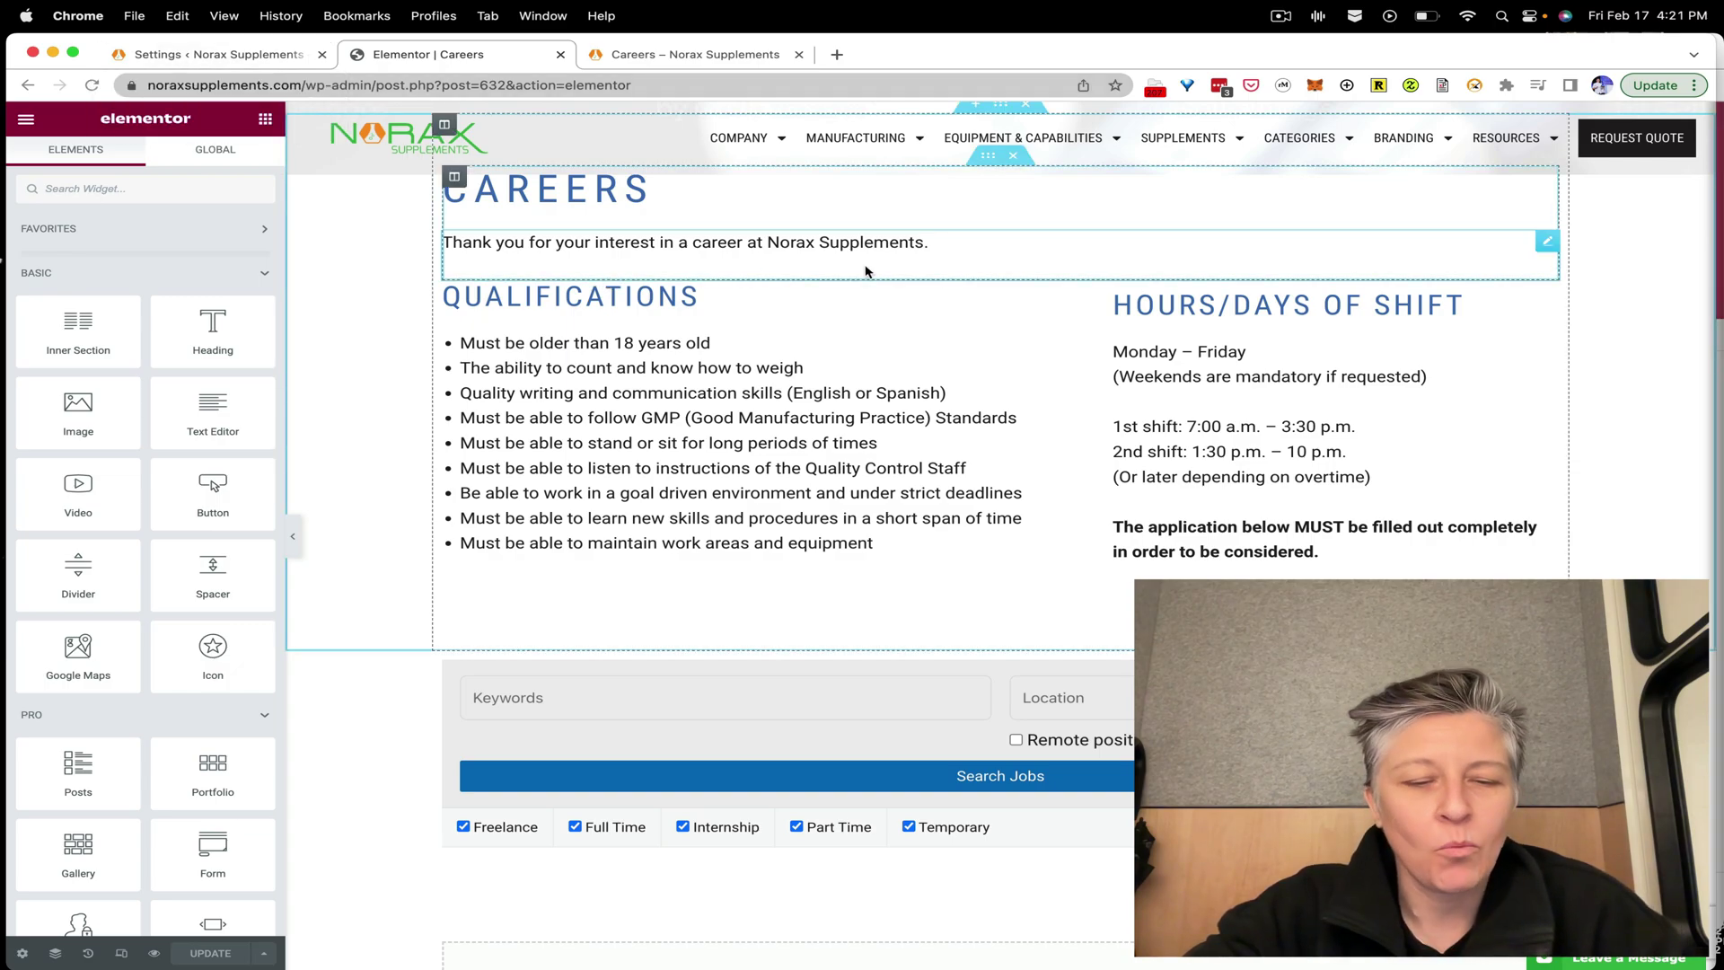
pyautogui.click(1290, 30)
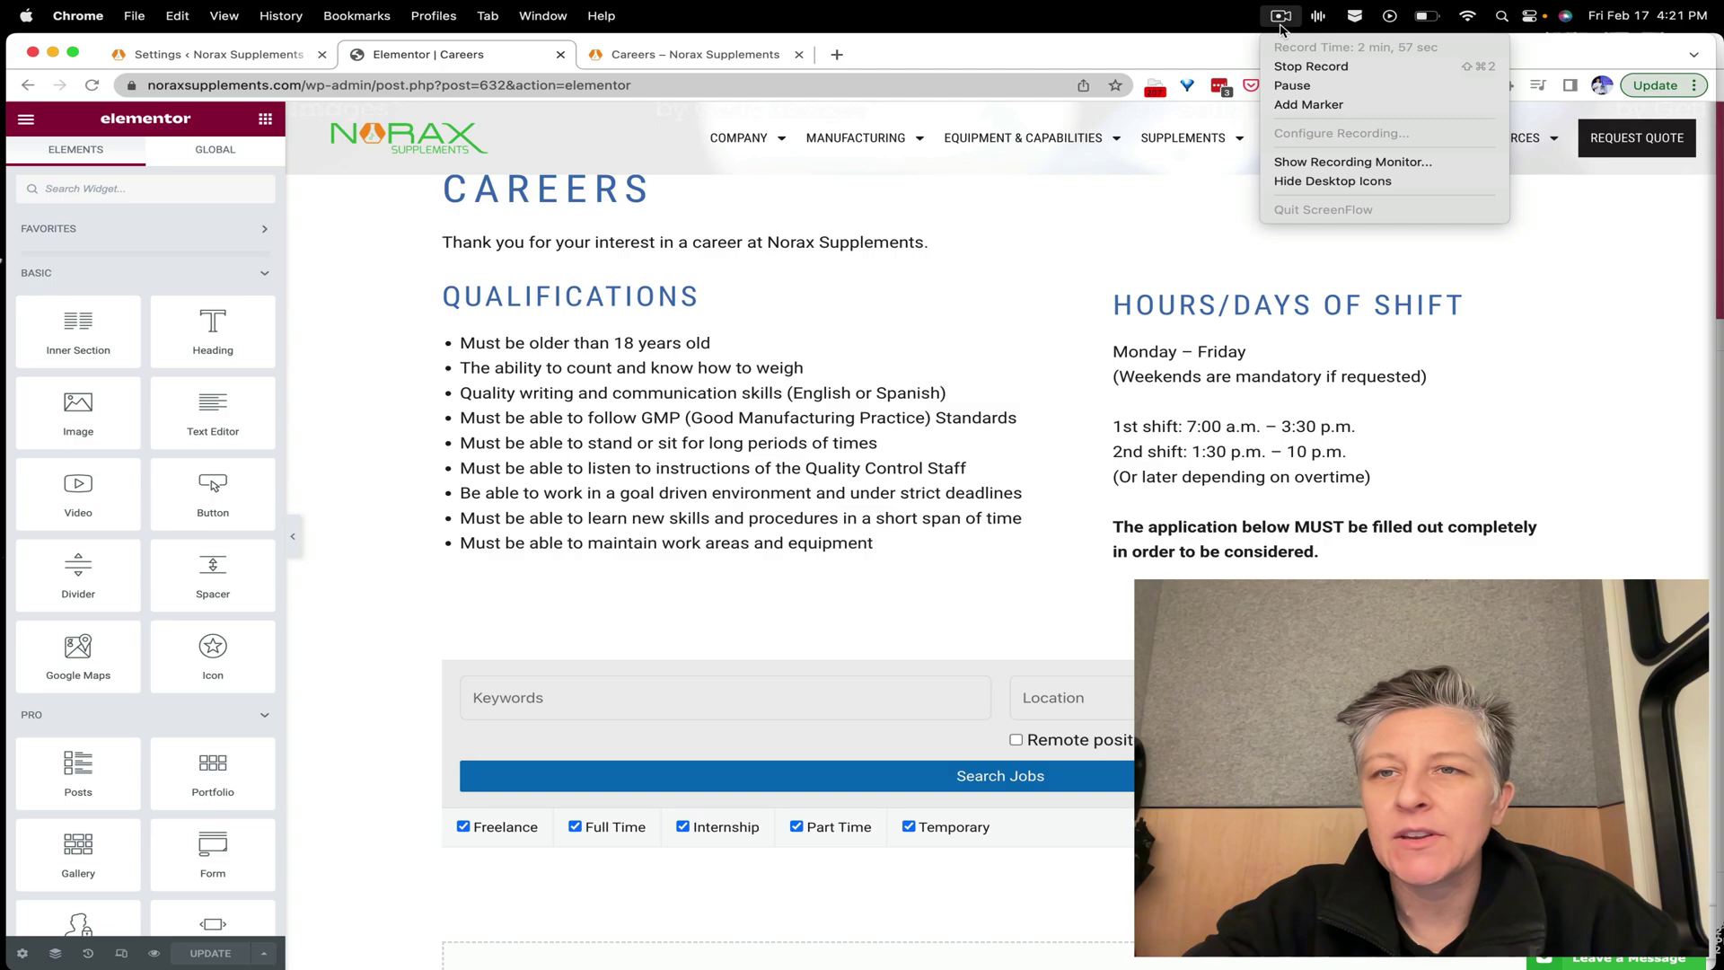
pyautogui.click(1293, 91)
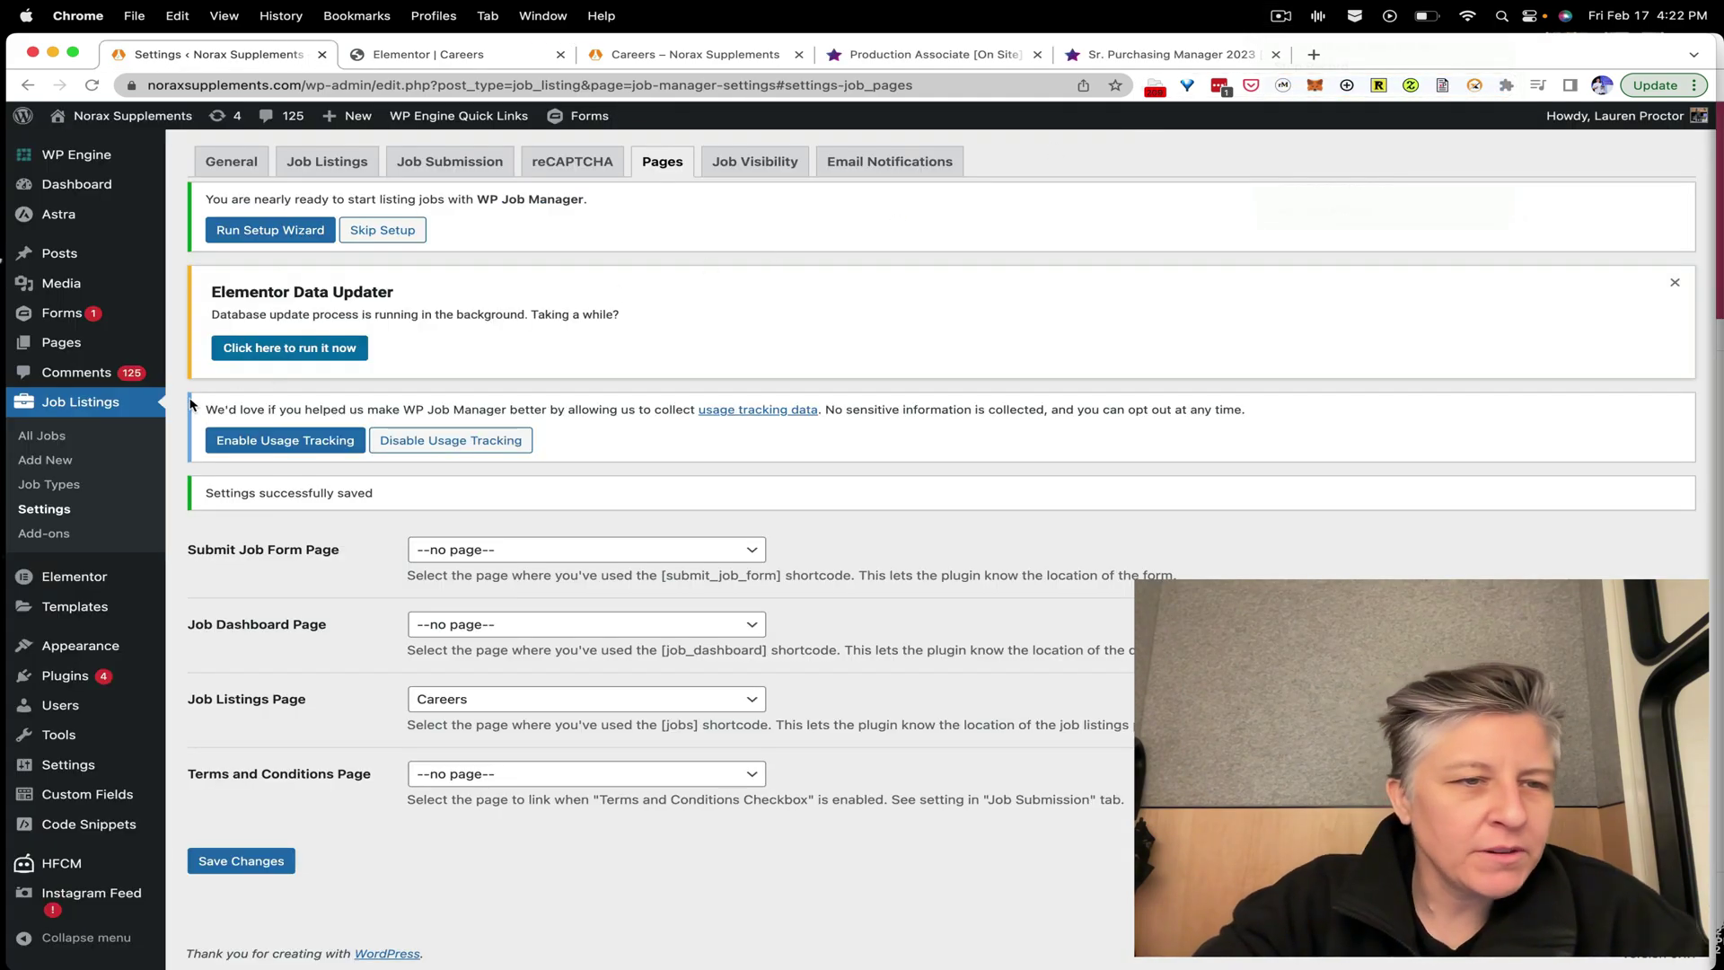
# - Start a job listing titled 'Sr. Purchasing Manager' and copy the posting's first two paragraphs
pyautogui.click(56, 459)
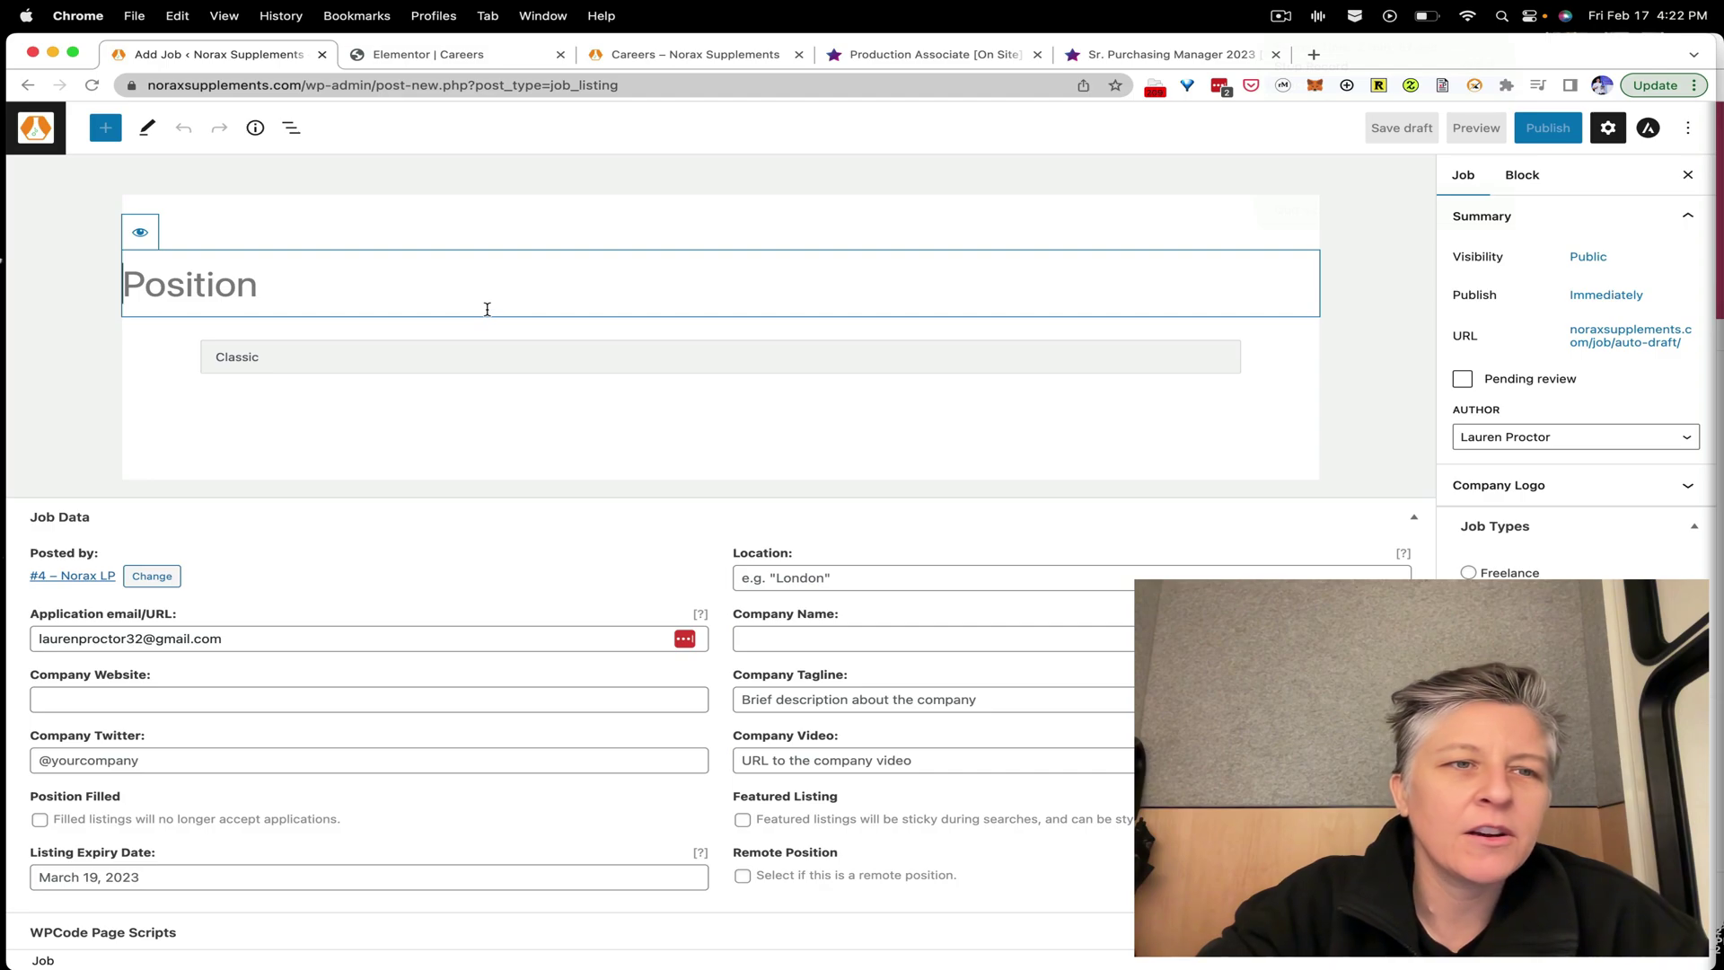
pyautogui.write('Sr. Purchasing Manager')
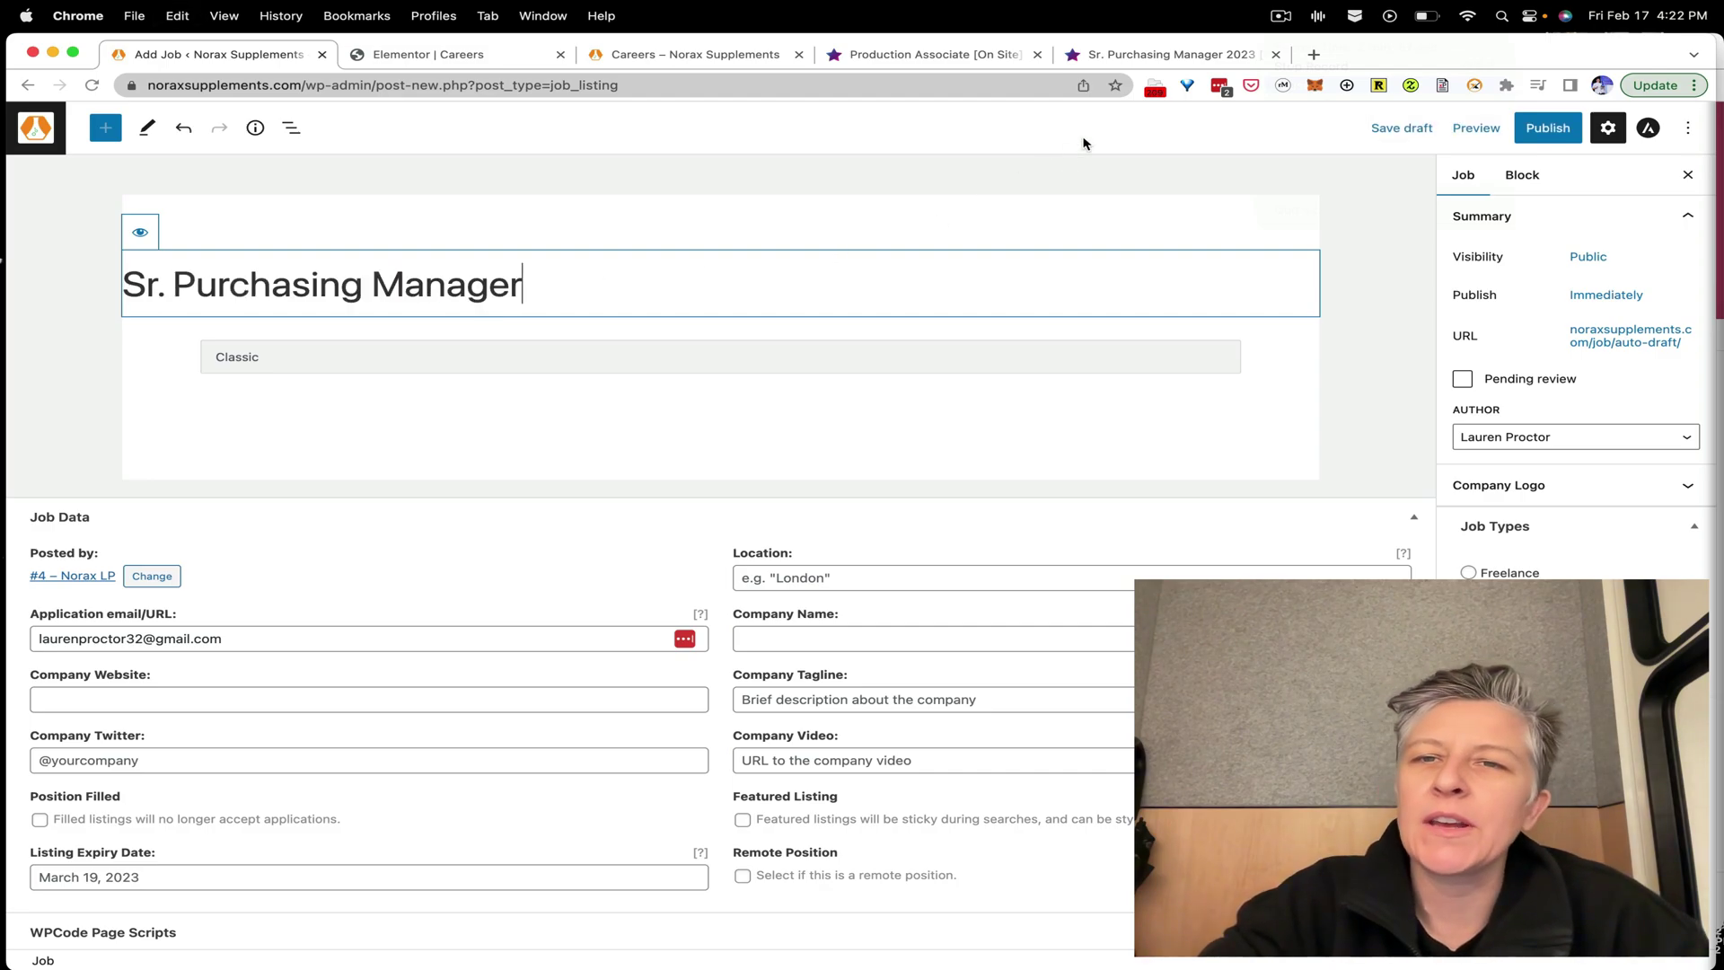
pyautogui.click(1118, 68)
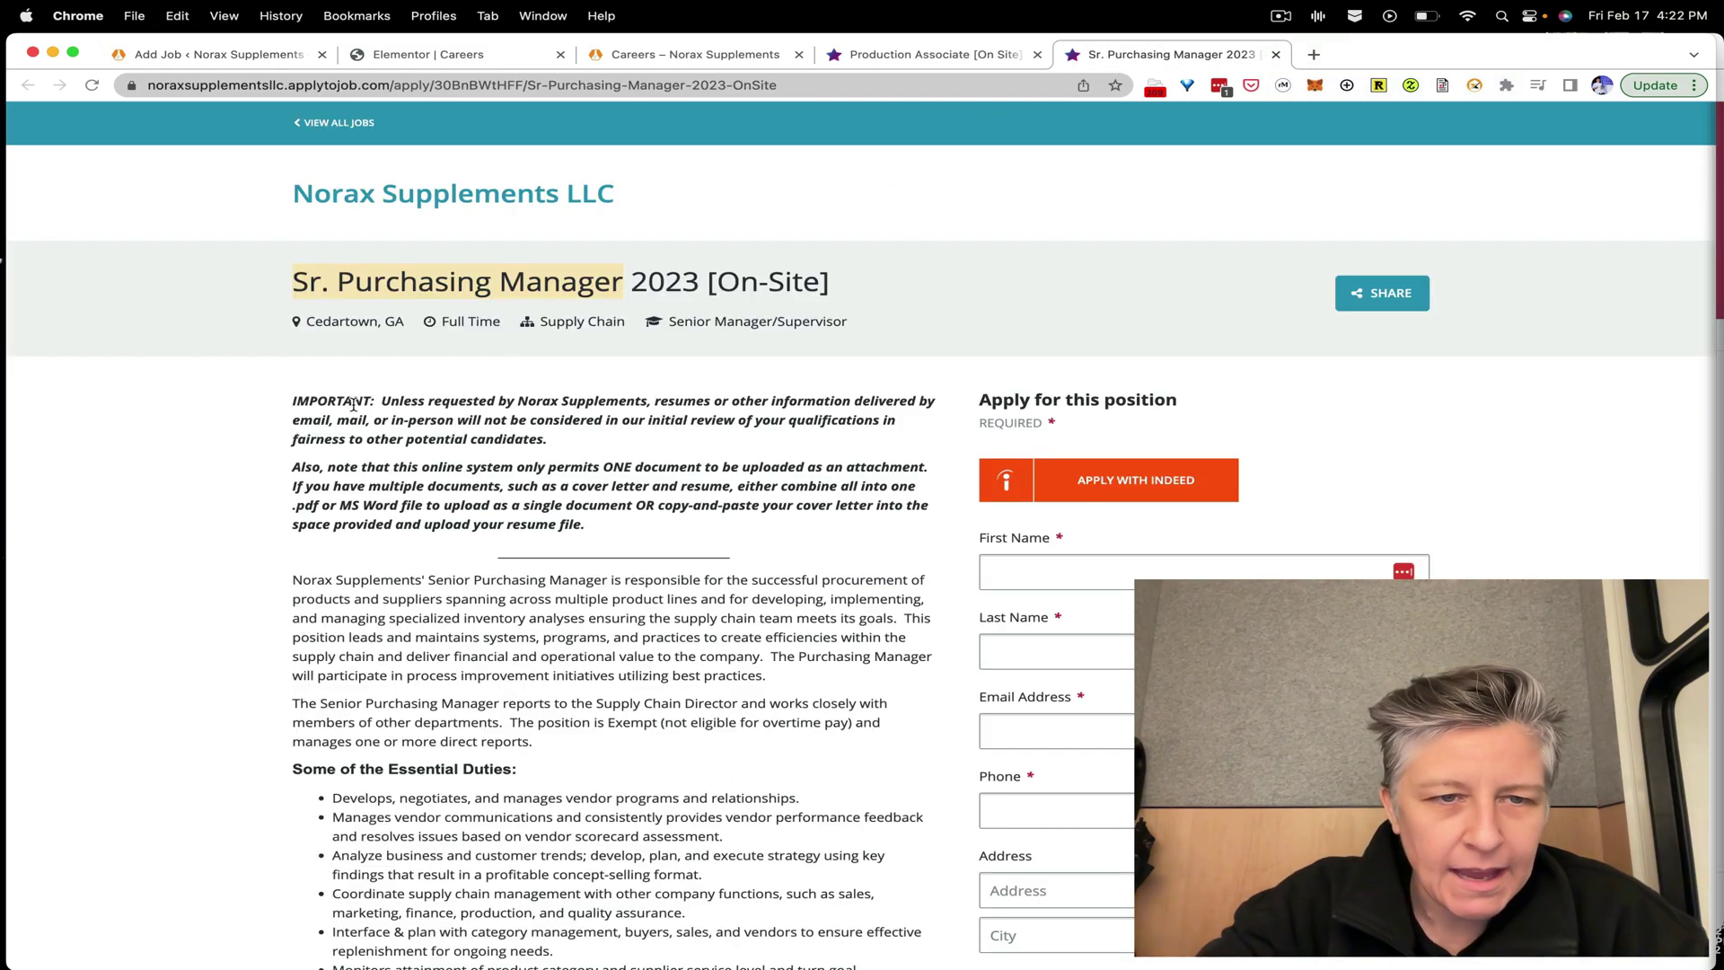
pyautogui.moveTo(291, 585); pyautogui.dragTo(604, 752)
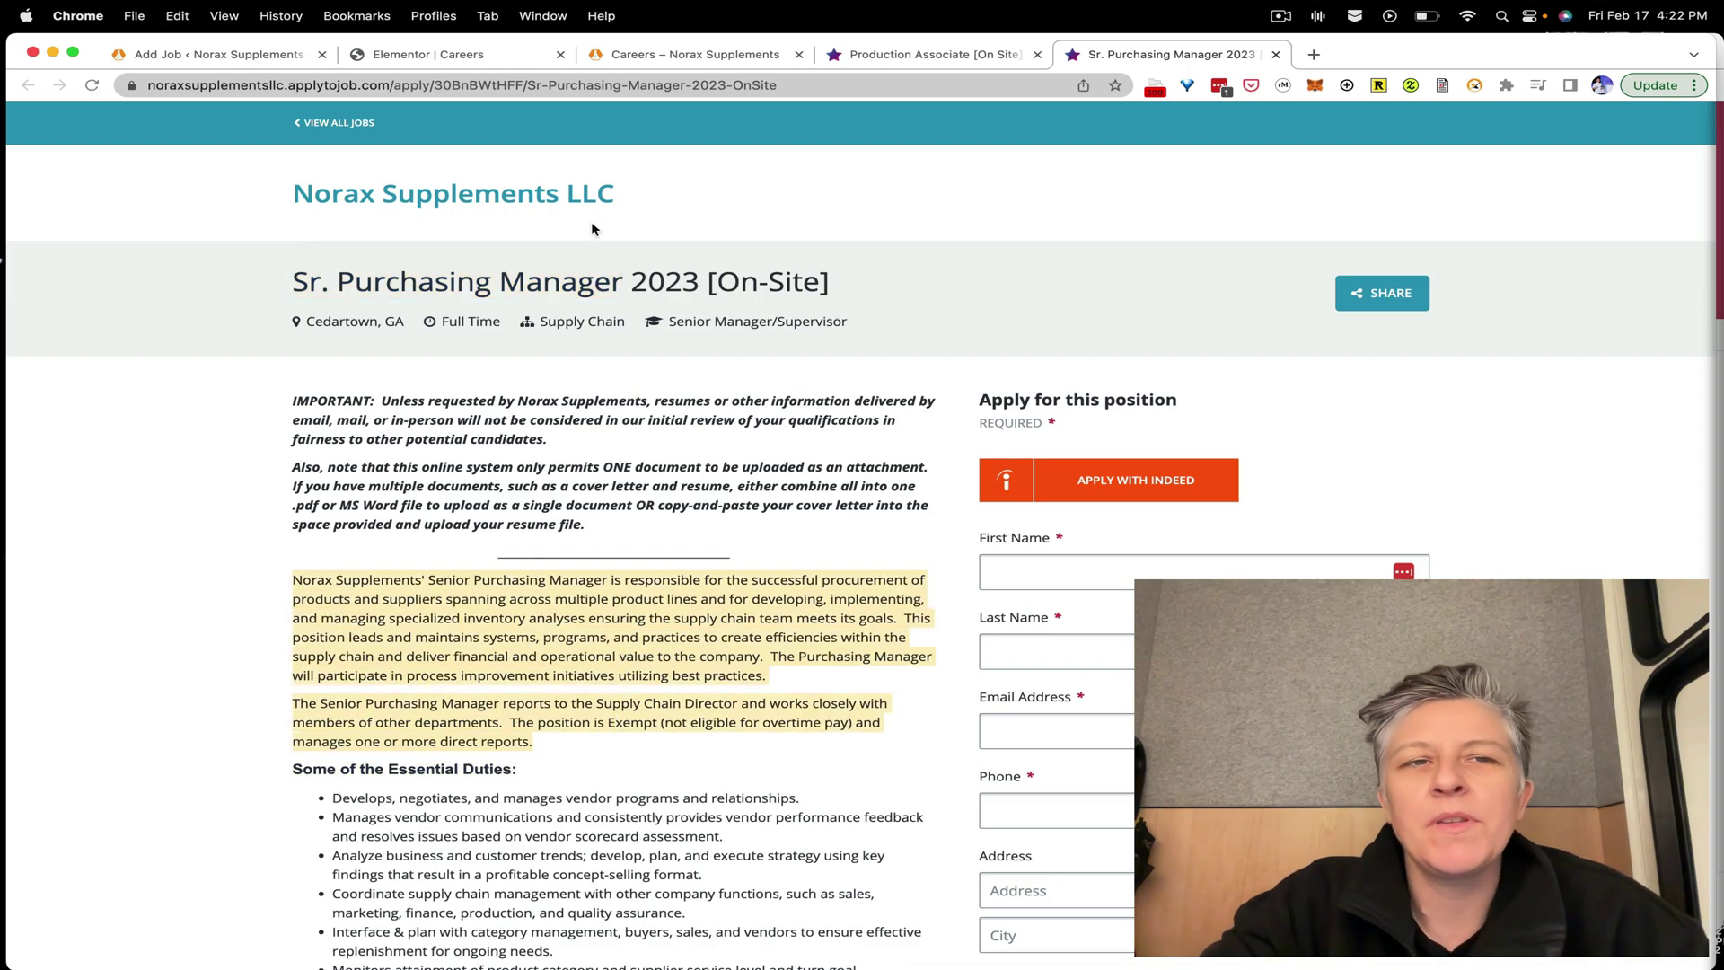
pyautogui.click(454, 57)
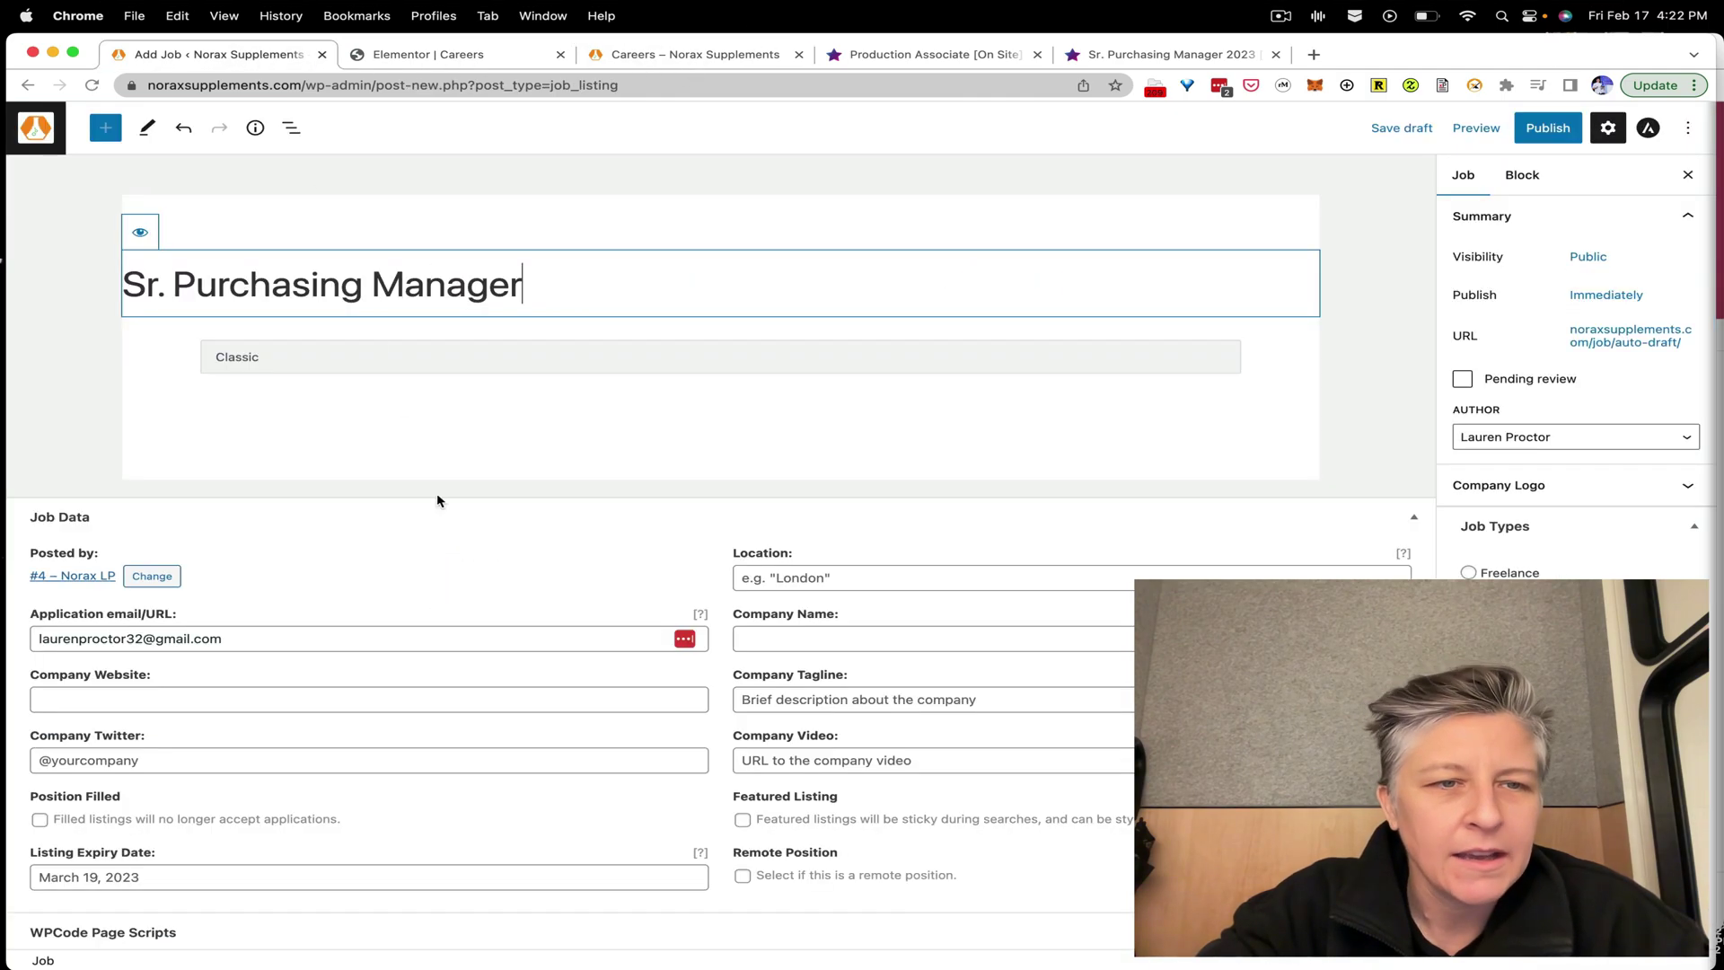
pyautogui.click(306, 385)
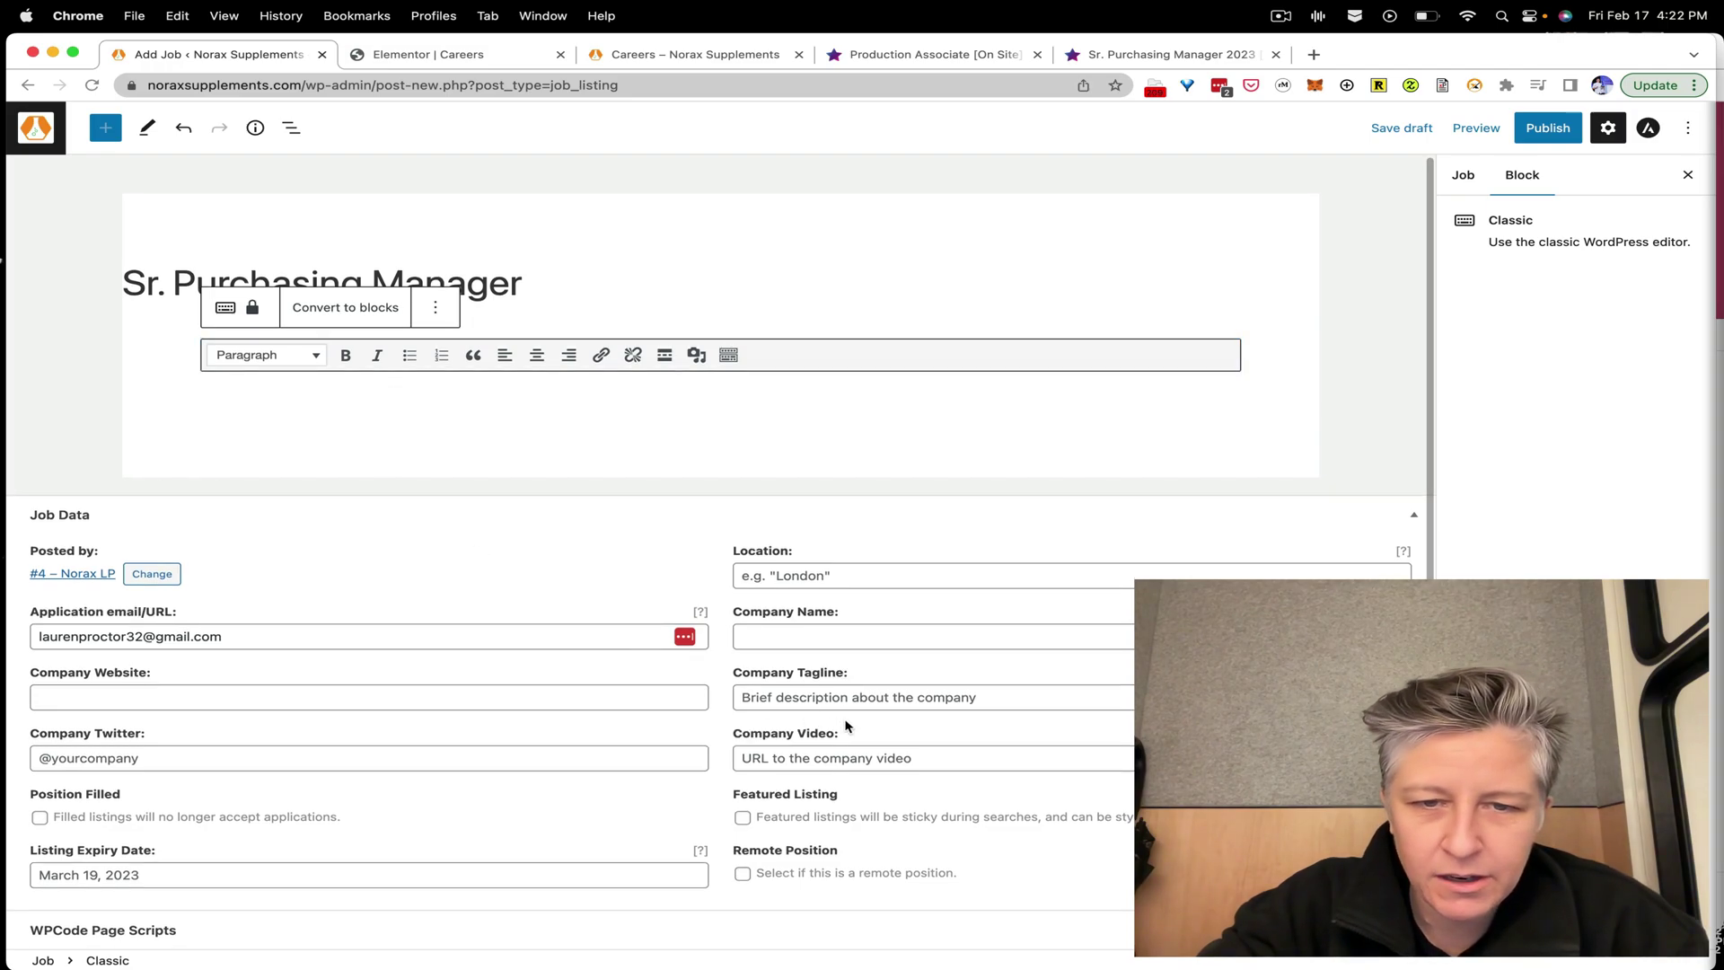
# - Enter company Norax Supplements and location Cedartown, GA in the job data
pyautogui.click(850, 636)
pyautogui.write('Norax ')
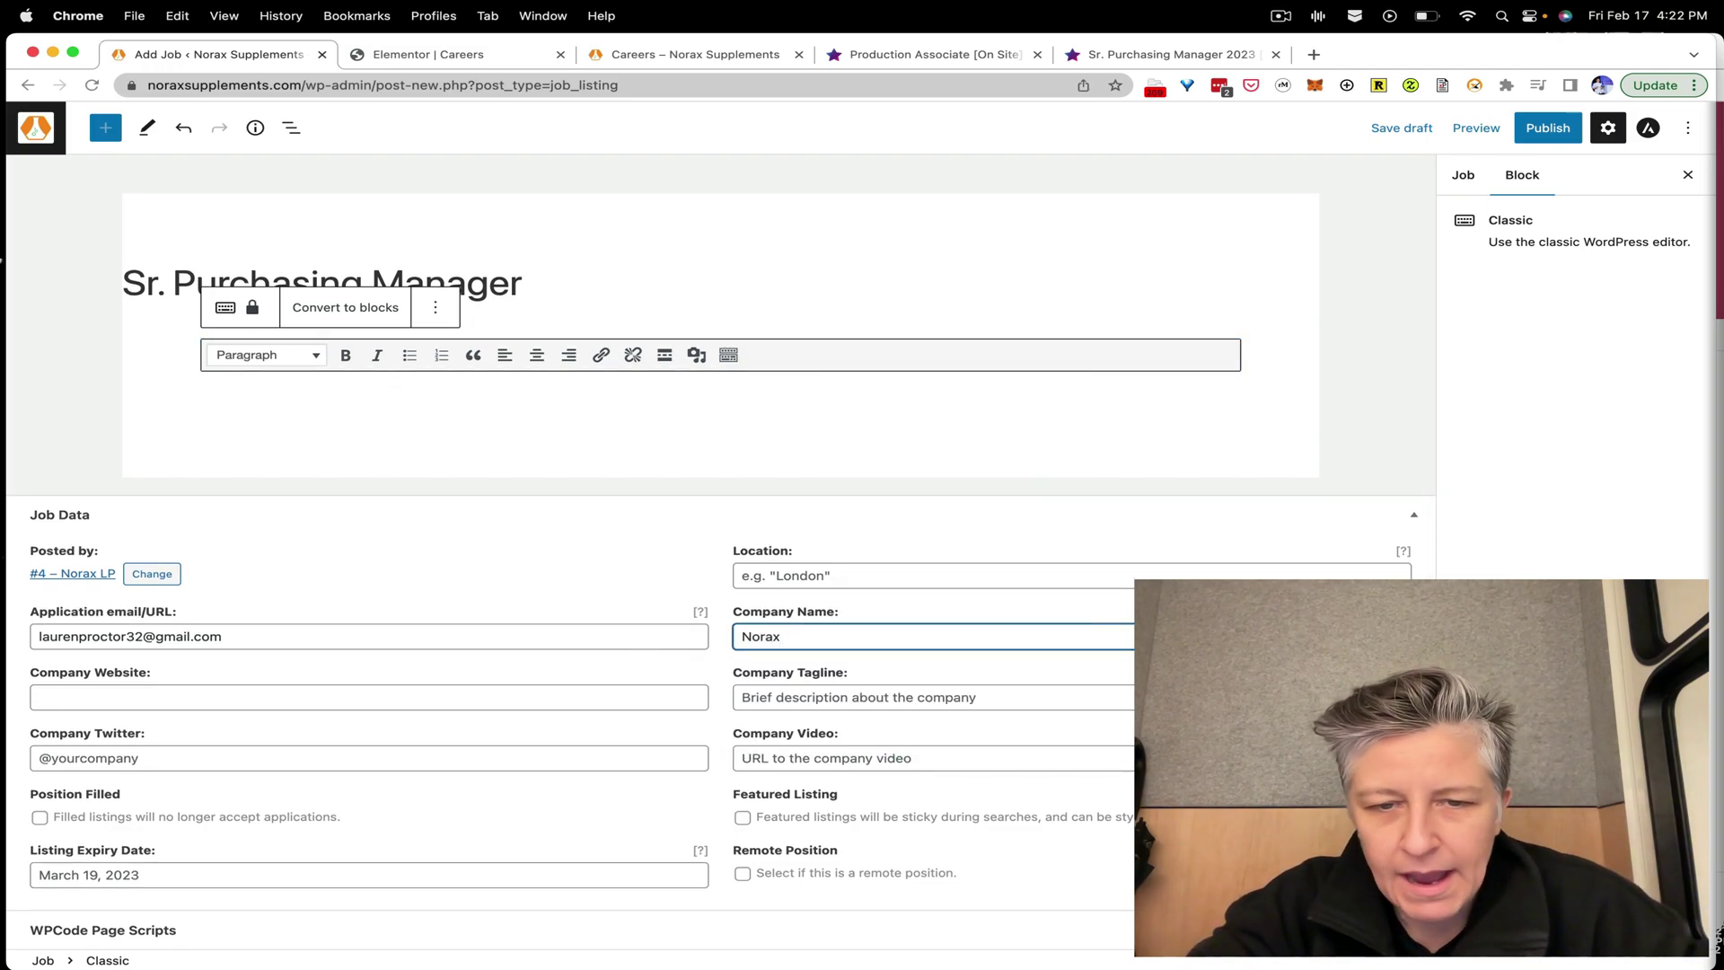
pyautogui.write('Supplements')
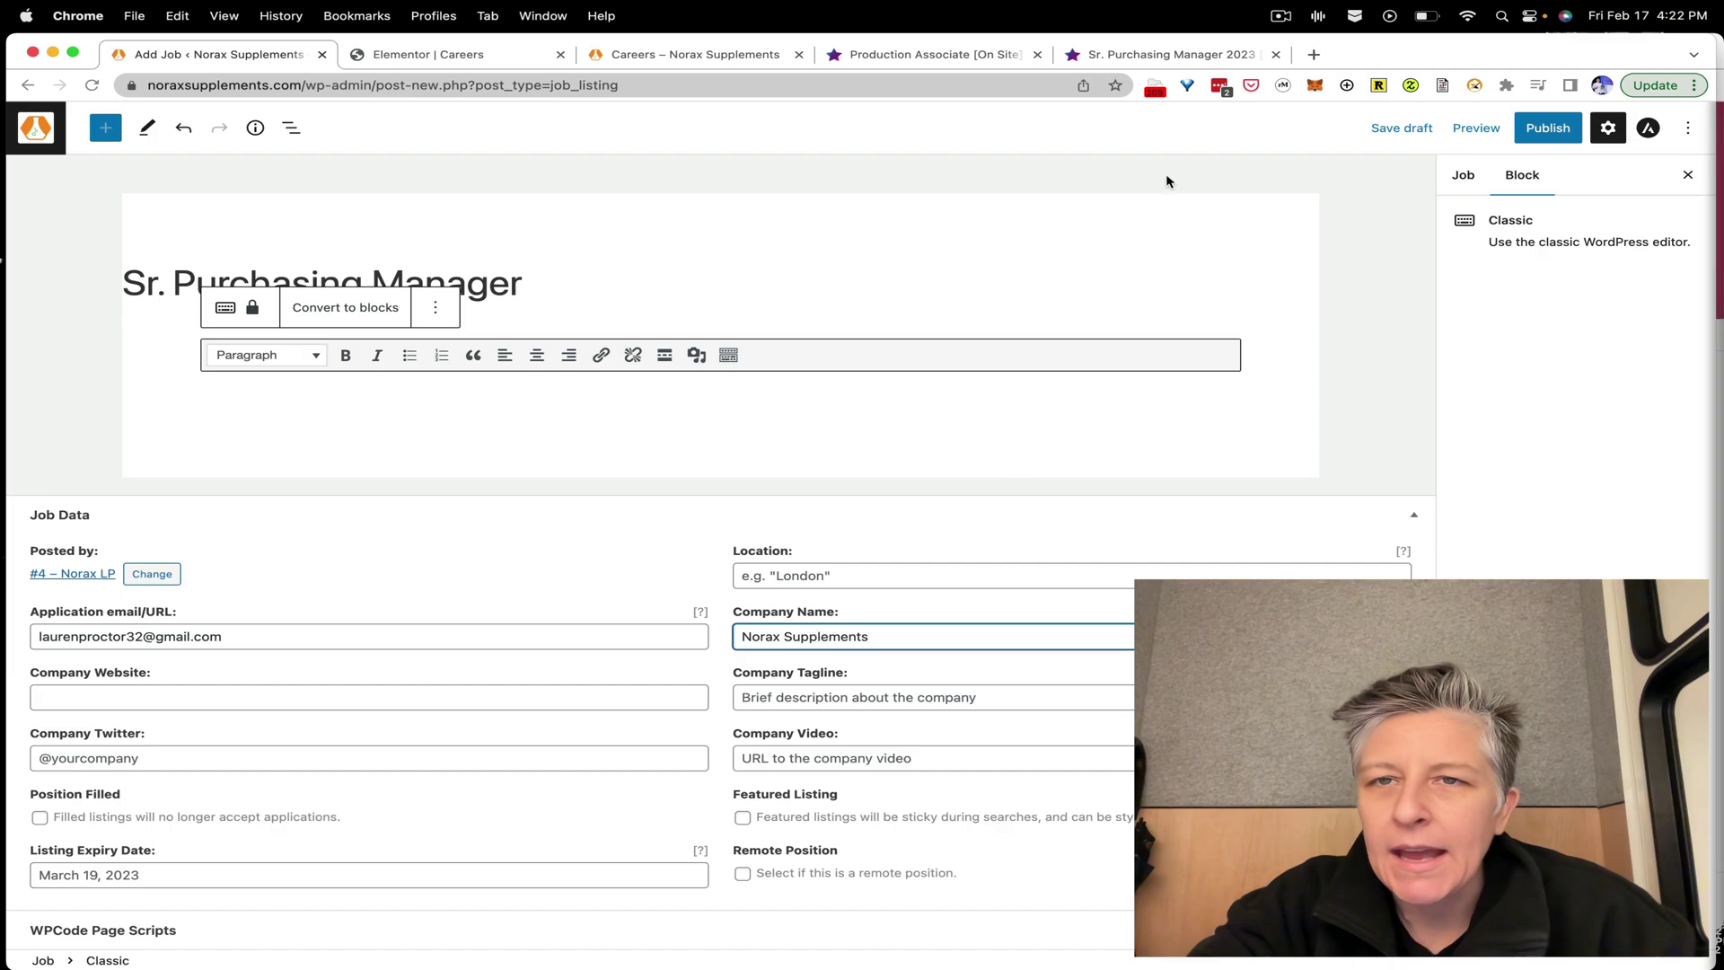
pyautogui.click(1159, 54)
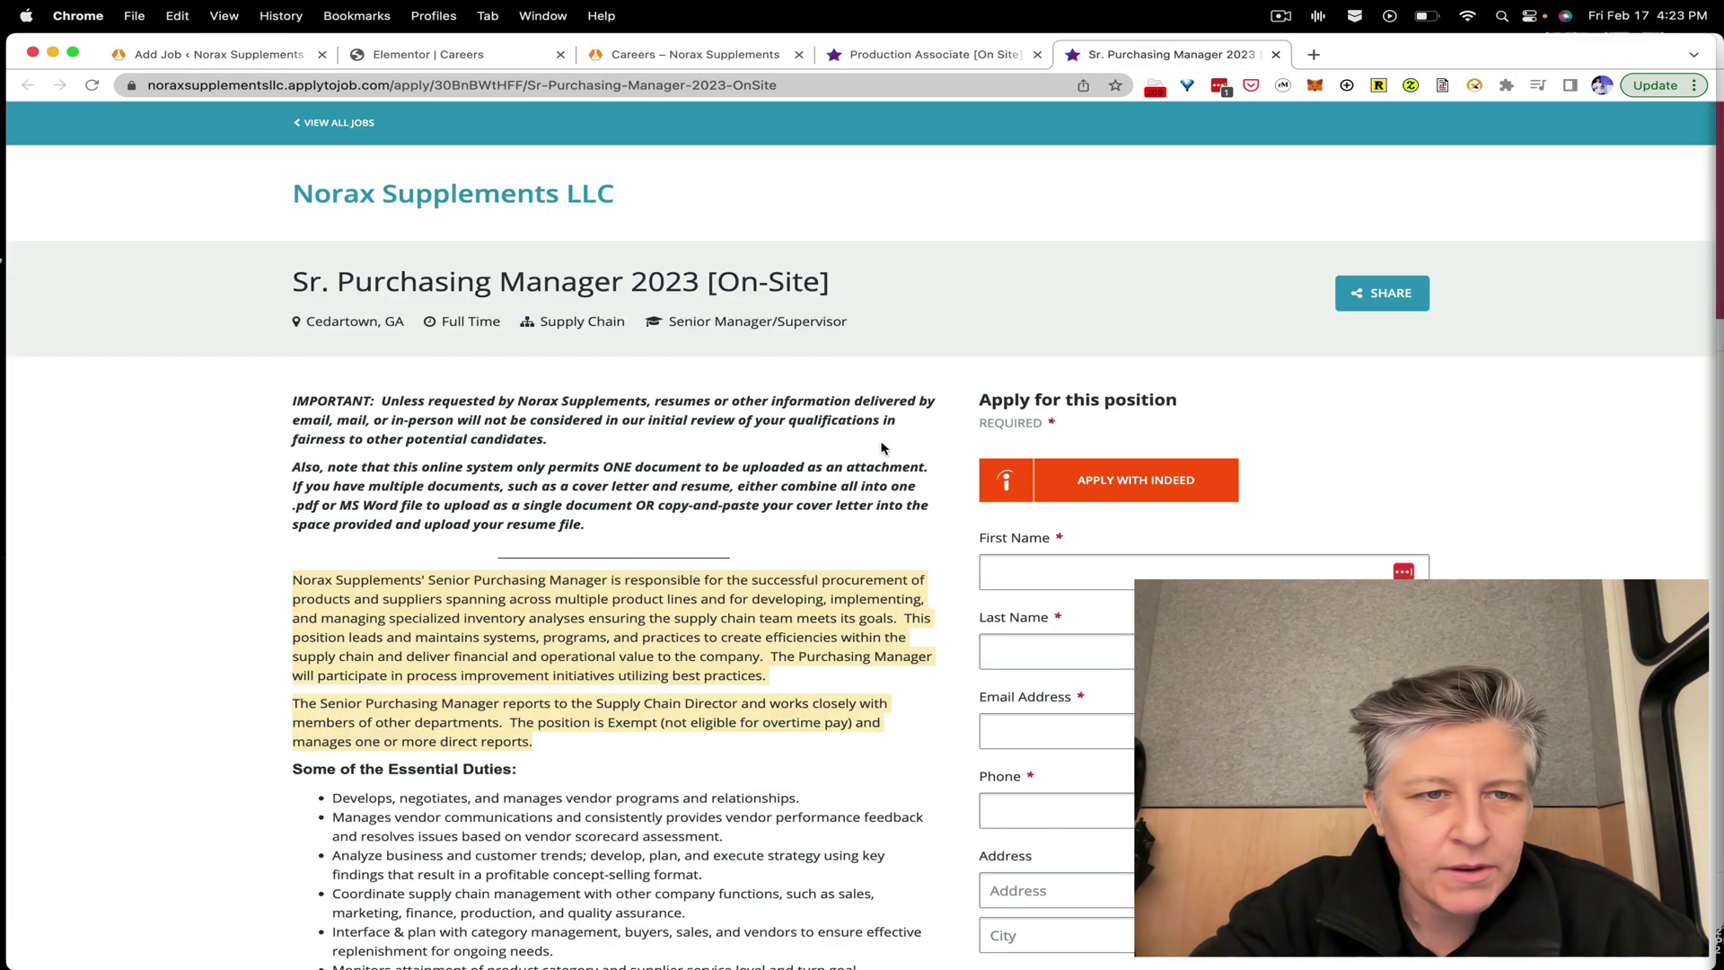
pyautogui.click(224, 55)
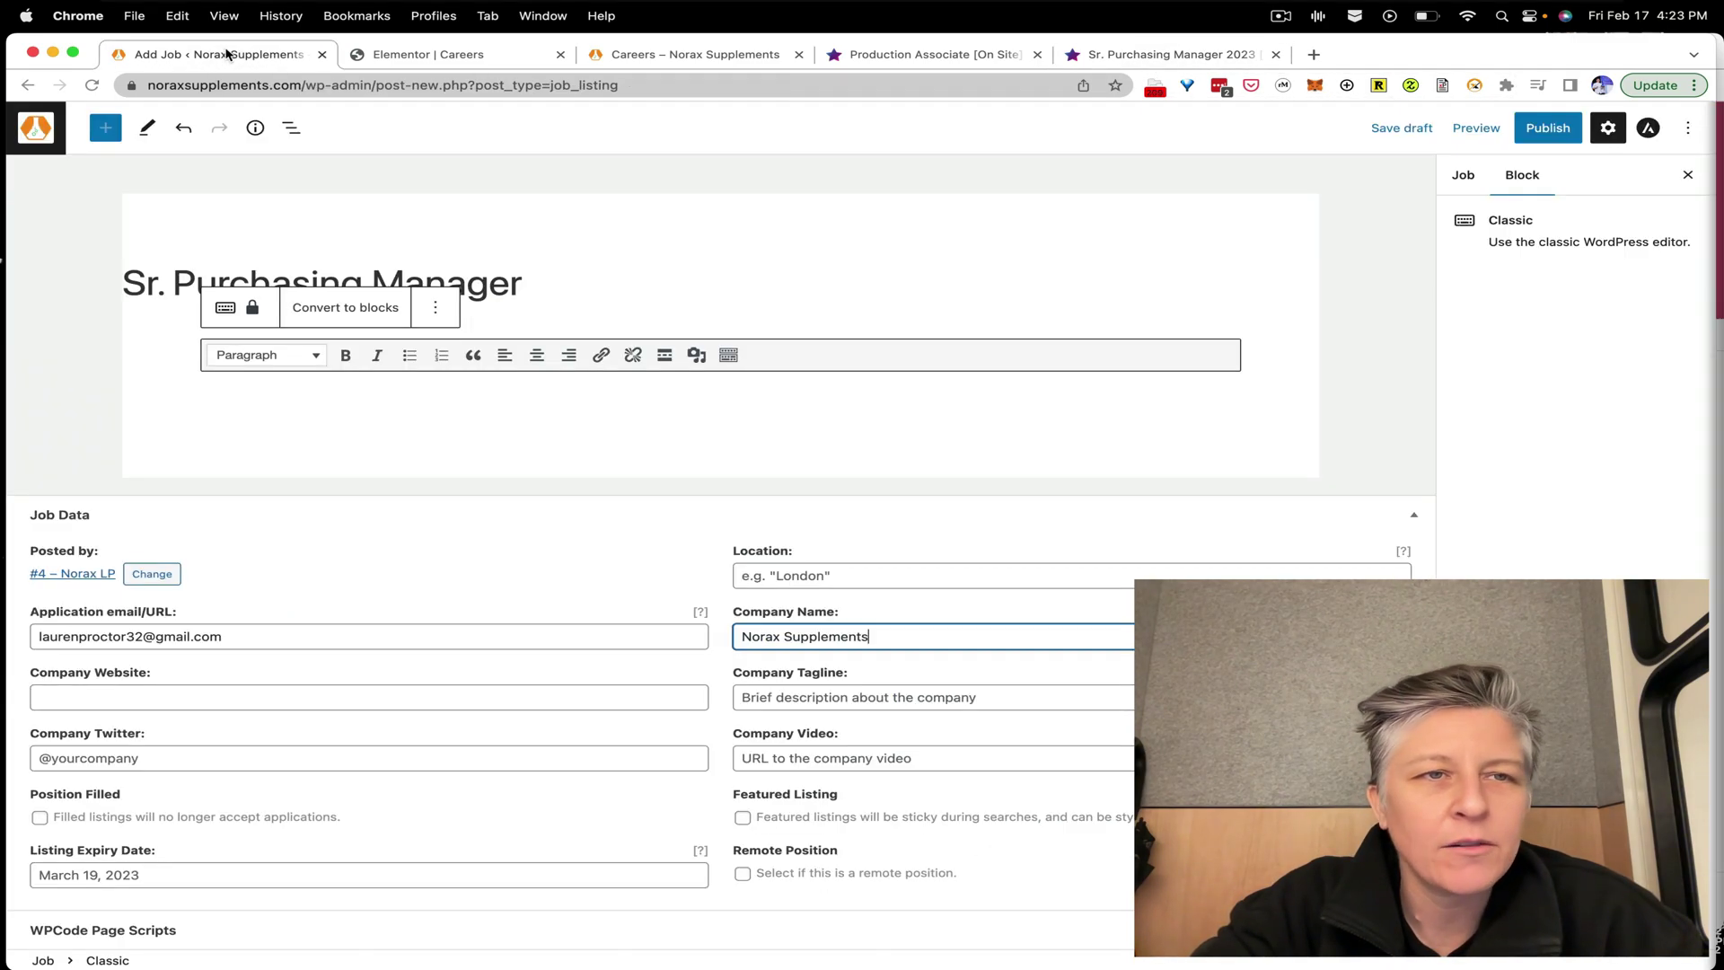
pyautogui.click(863, 574)
pyautogui.write('Cedartown, GA')
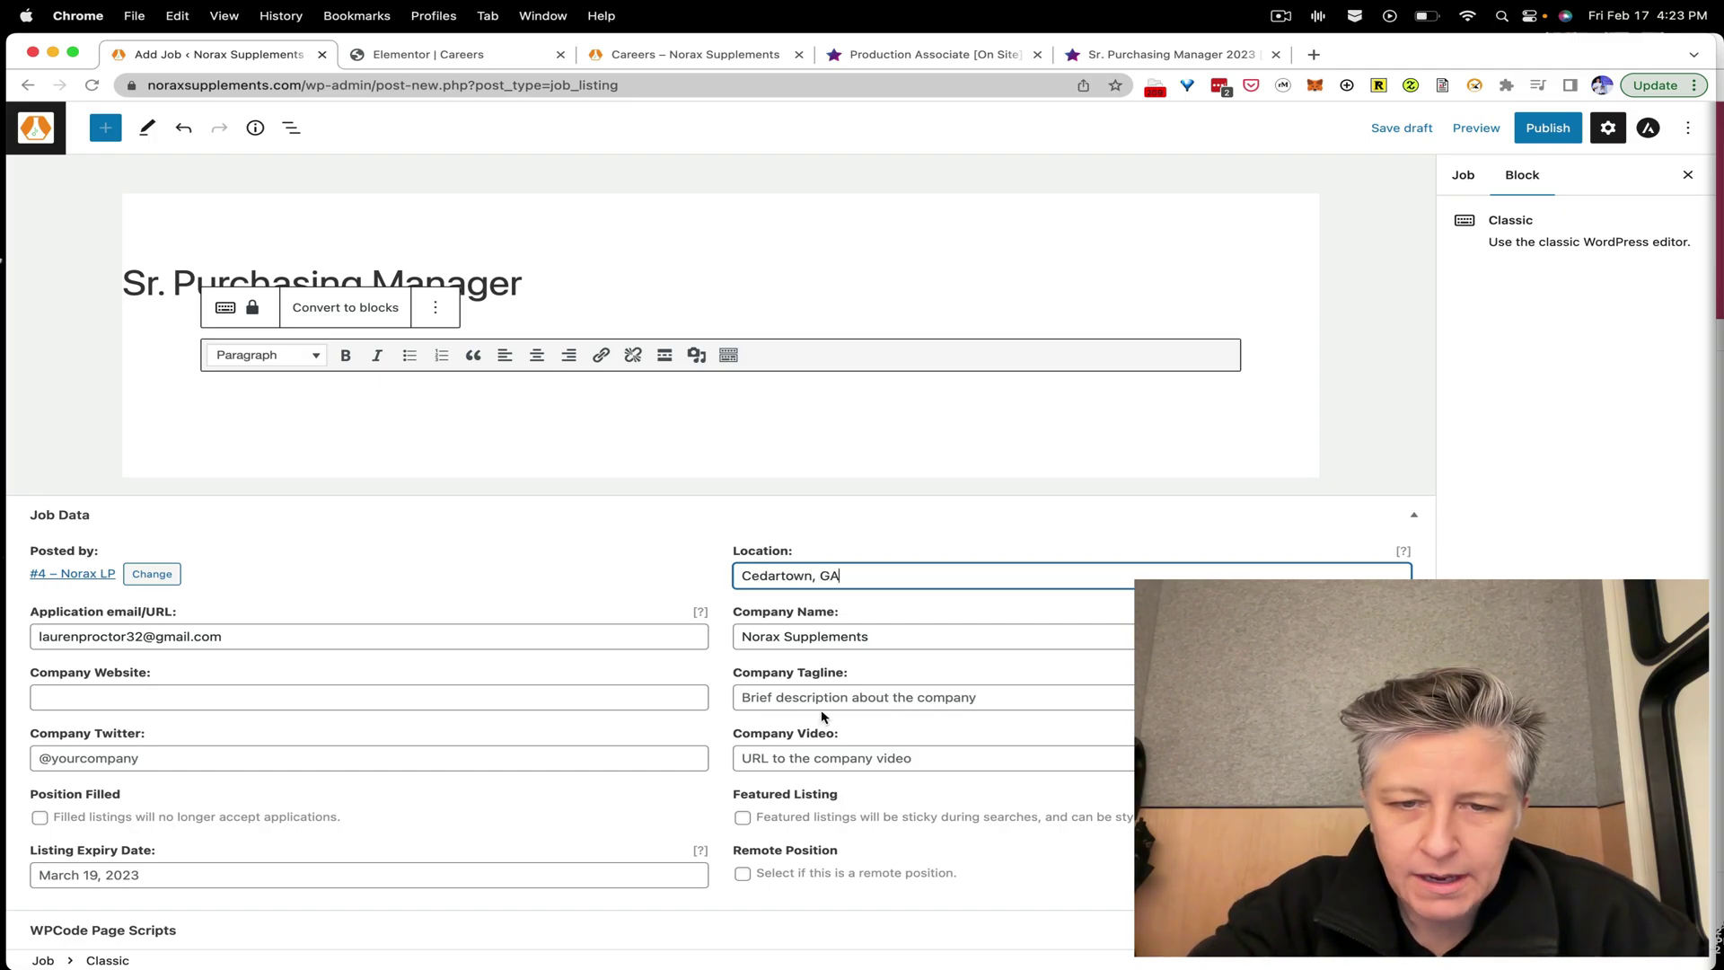
pyautogui.click(794, 762)
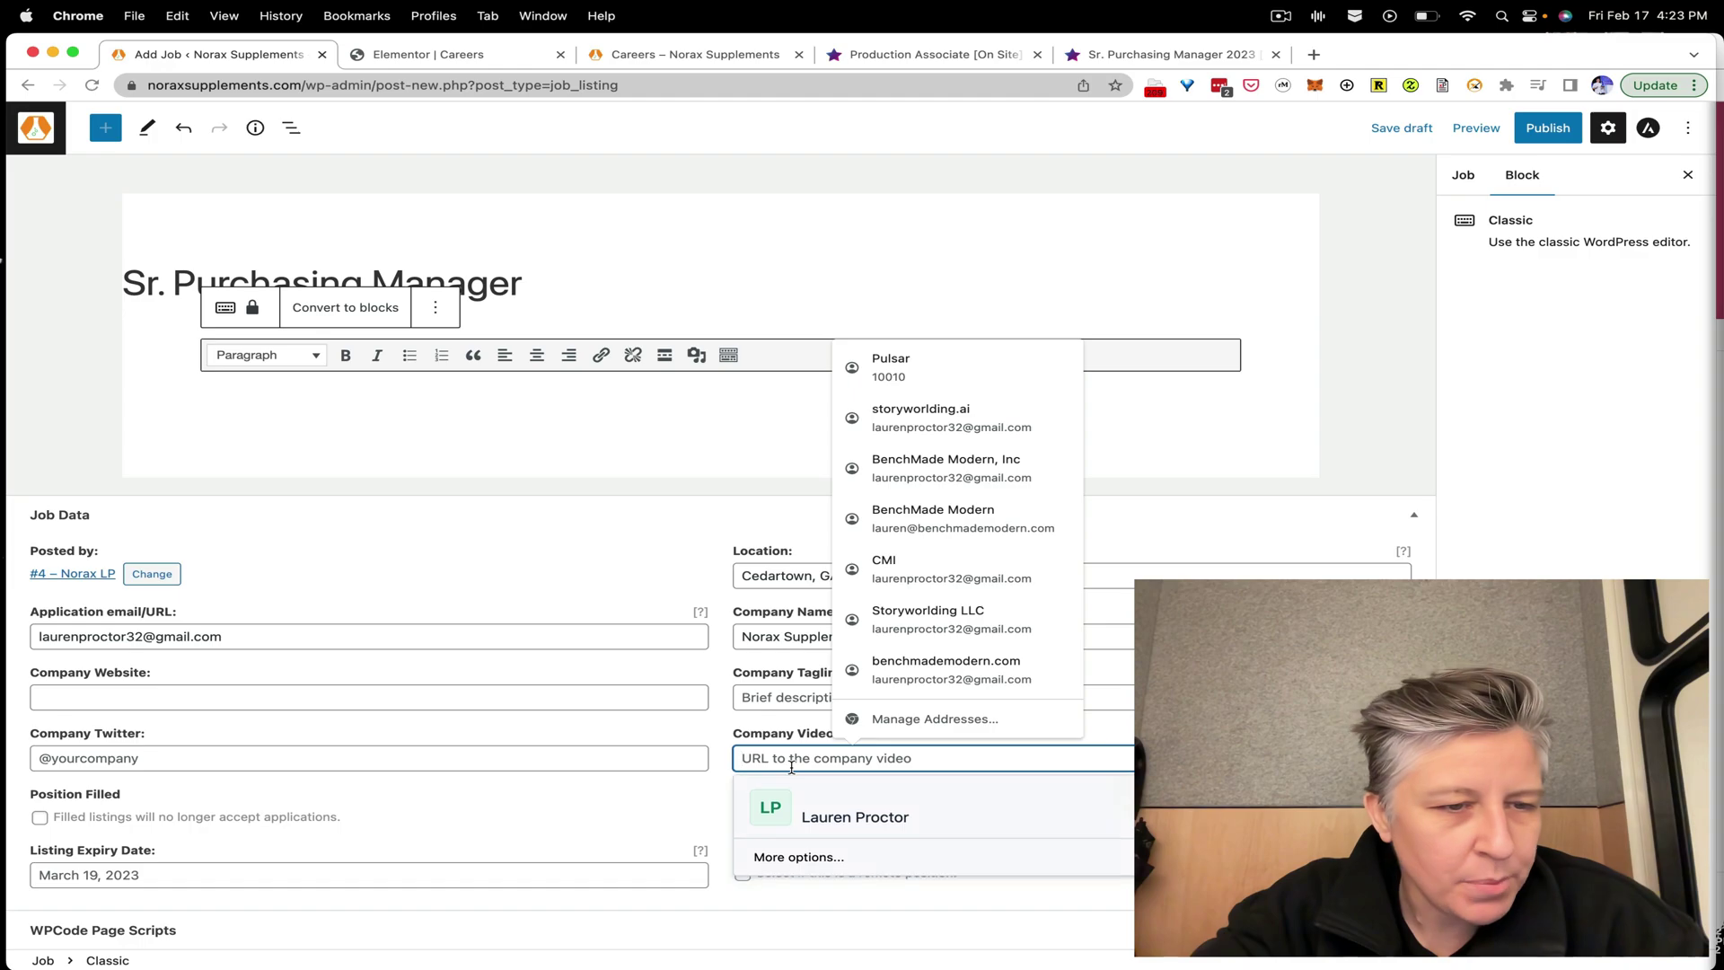
pyautogui.click(568, 734)
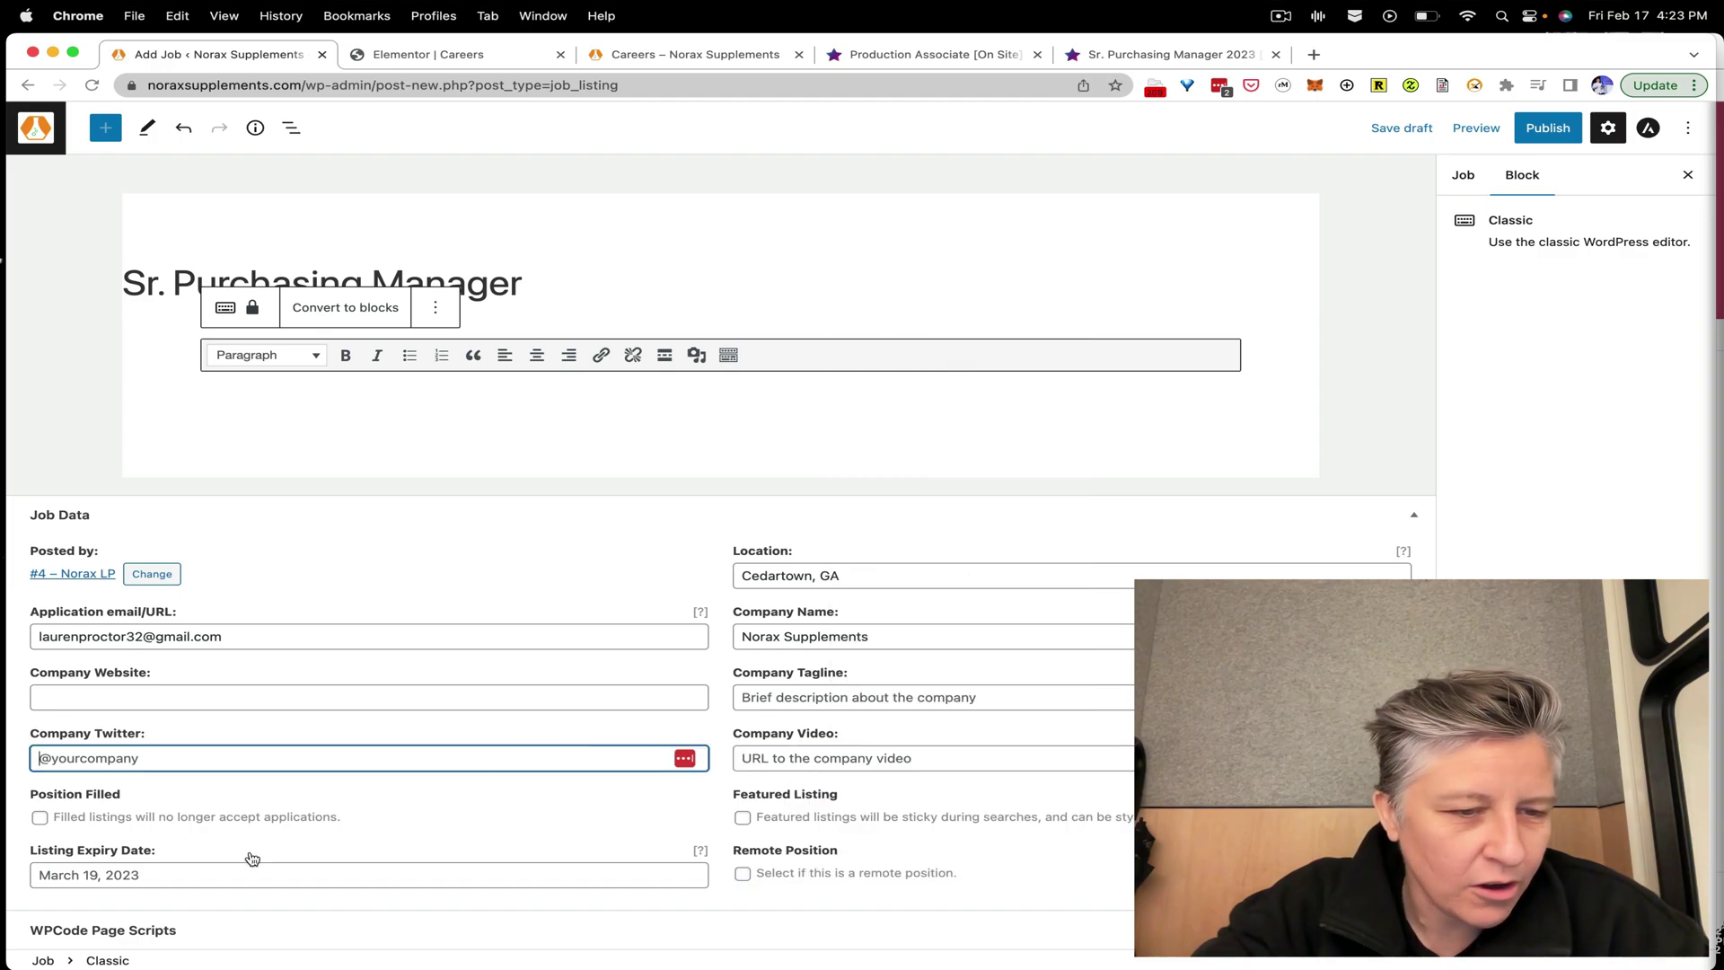
pyautogui.click(216, 868)
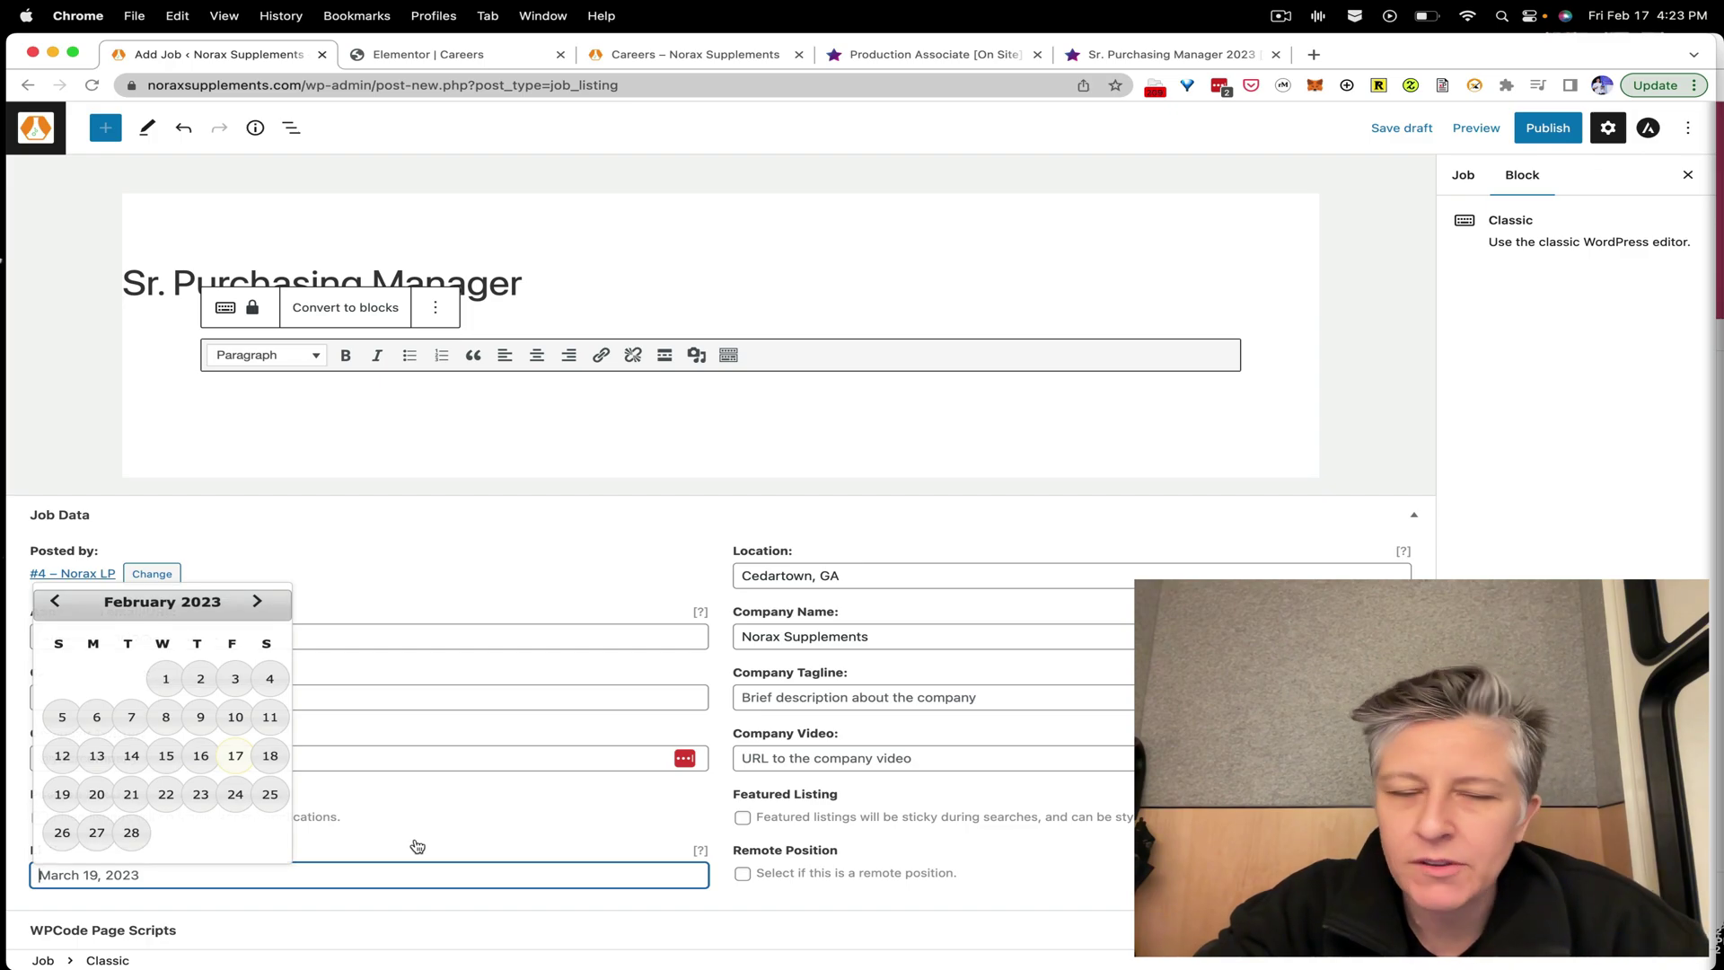
pyautogui.click(614, 526)
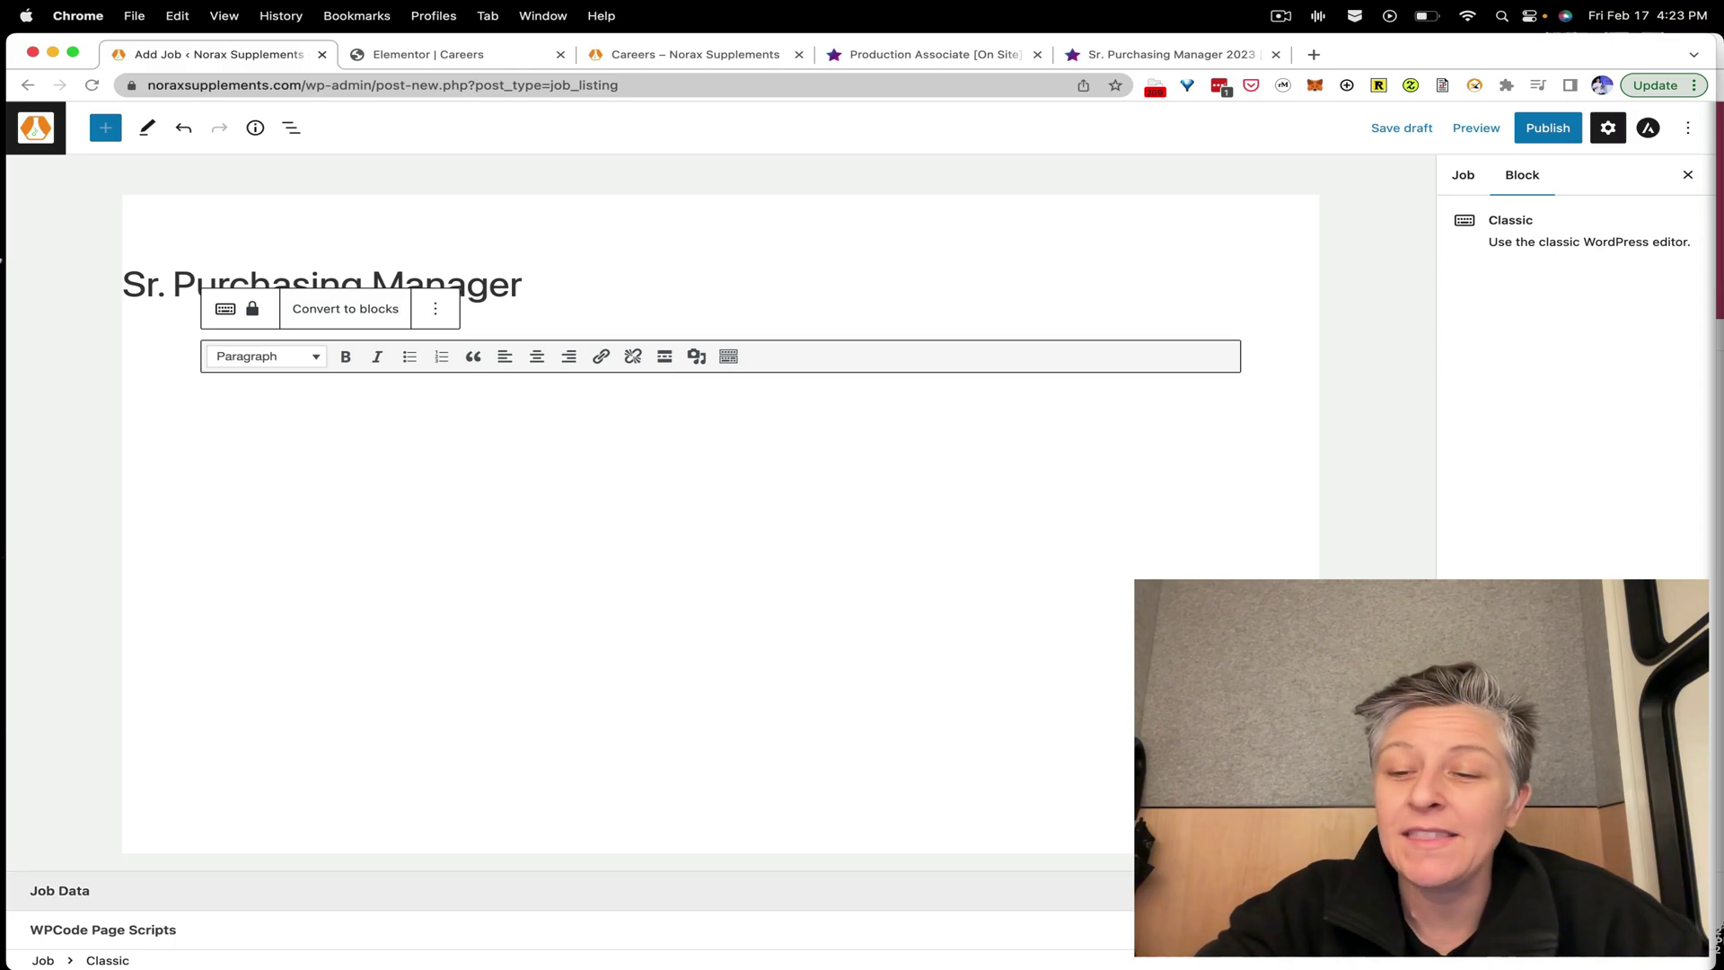
pyautogui.click(1348, 891)
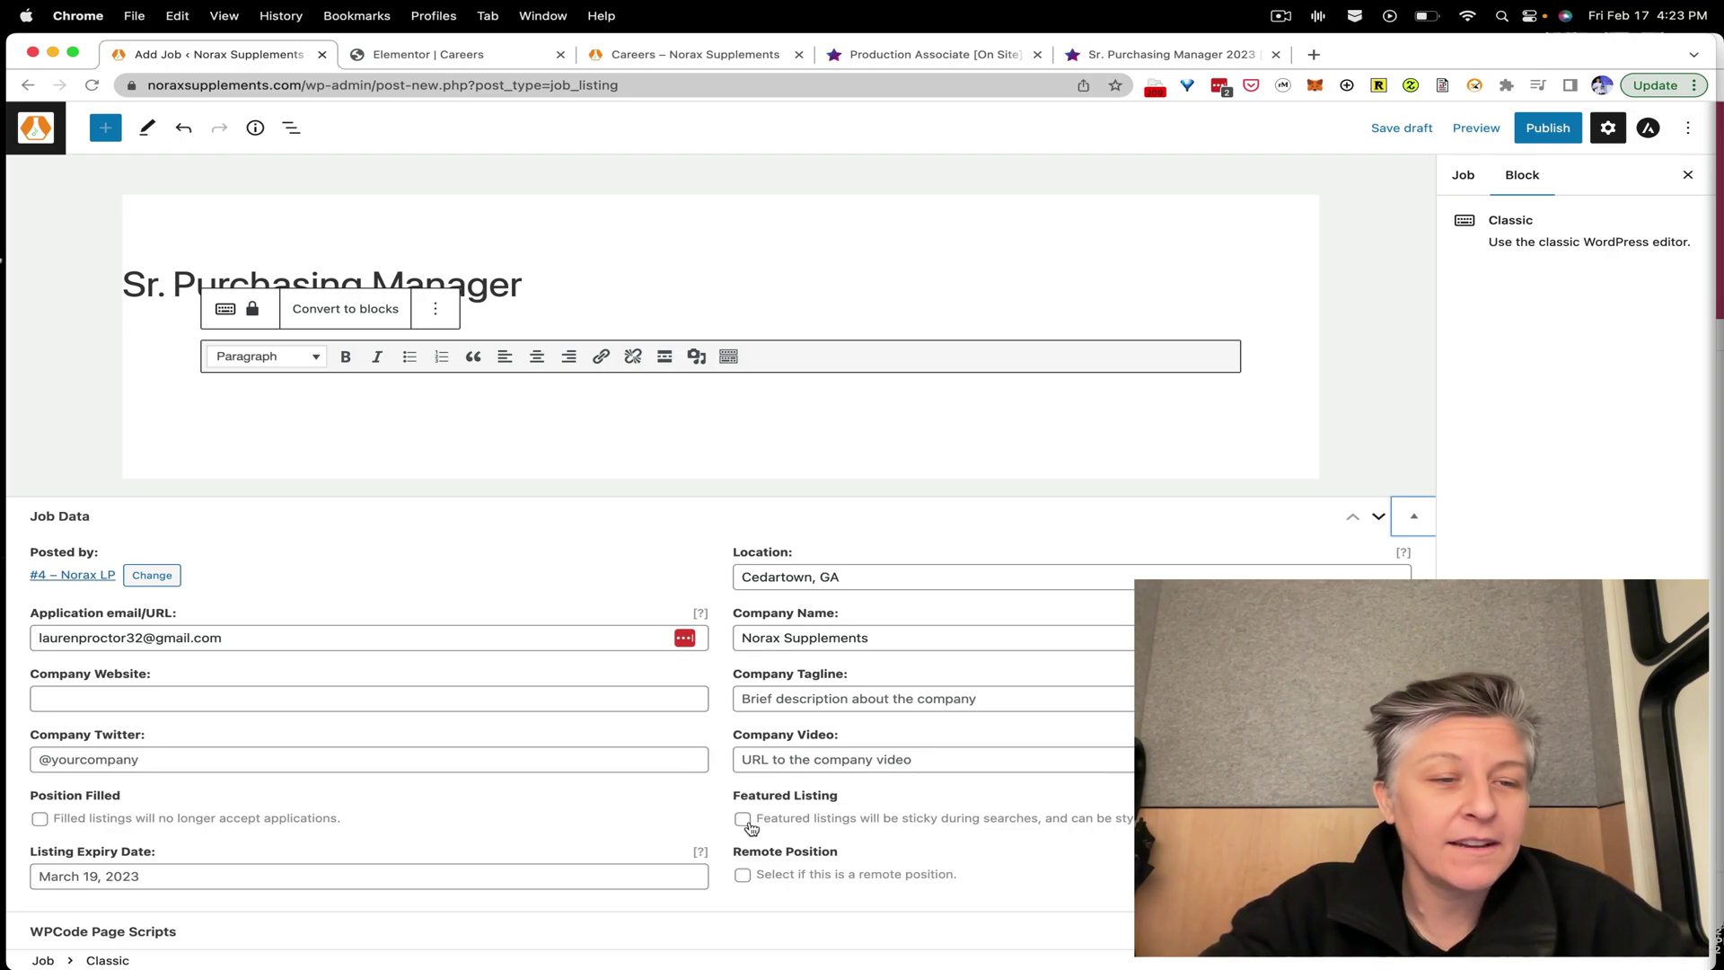
pyautogui.click(435, 707)
pyautogui.write('https://noraxsu')
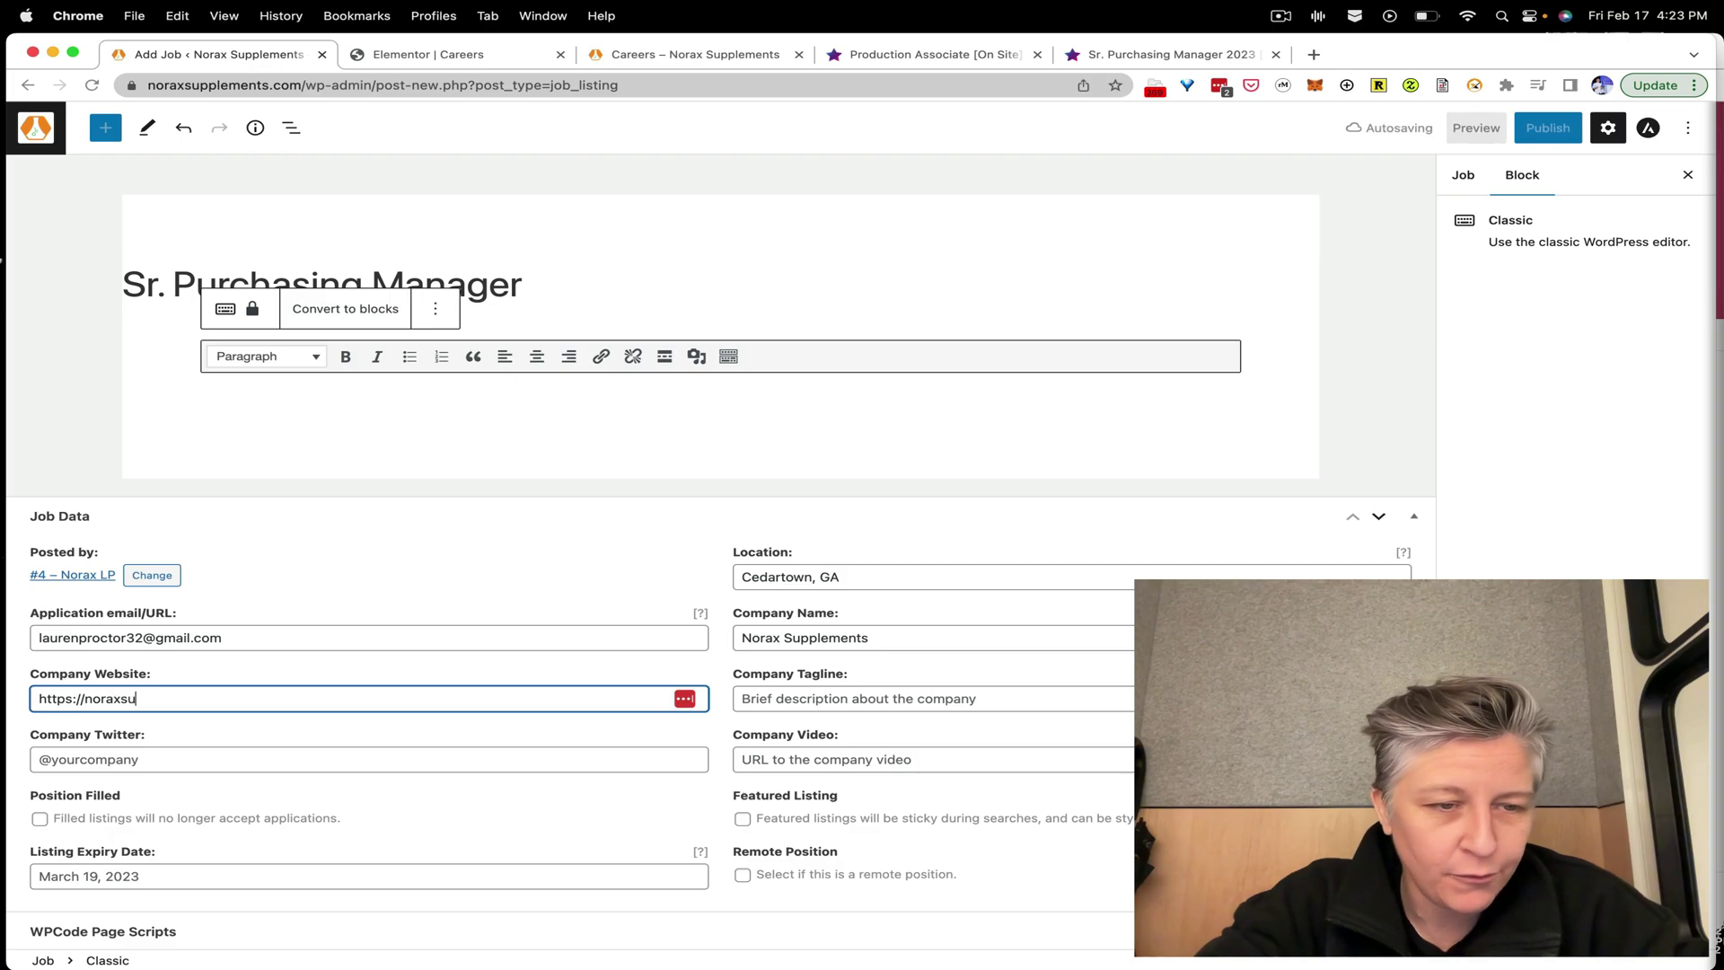
pyautogui.write('pplements.com')
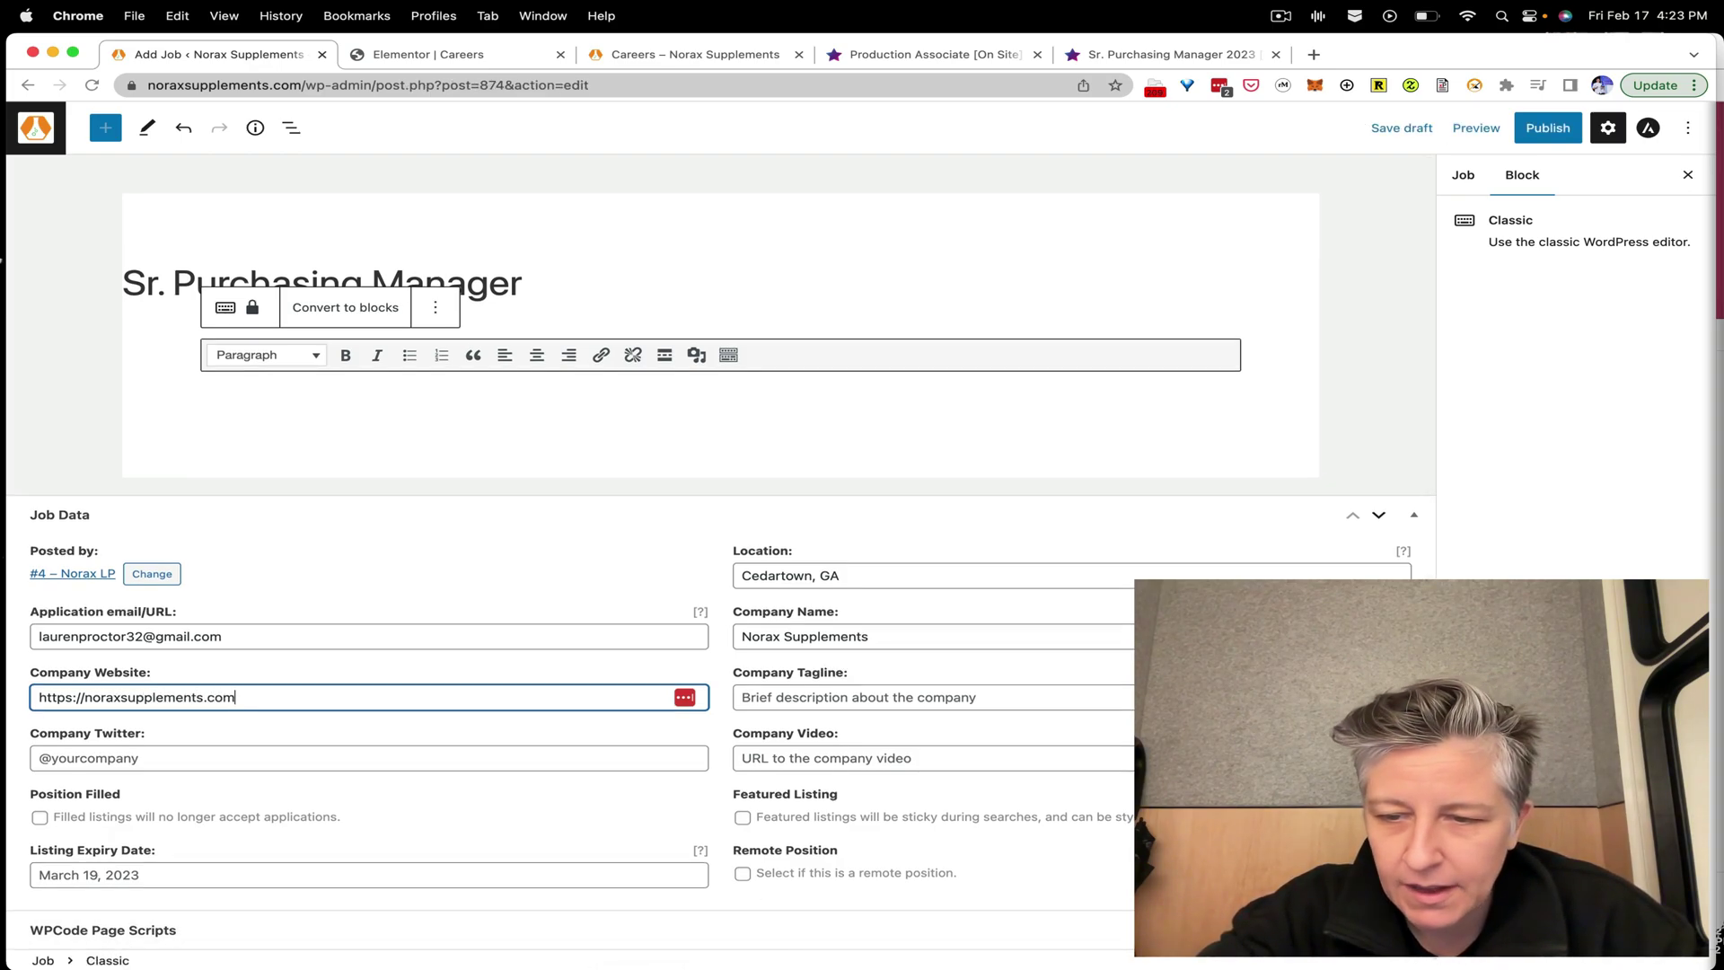
pyautogui.click(1332, 734)
pyautogui.scroll(-3, 1059, 831)
pyautogui.scroll(-2, 1024, 819)
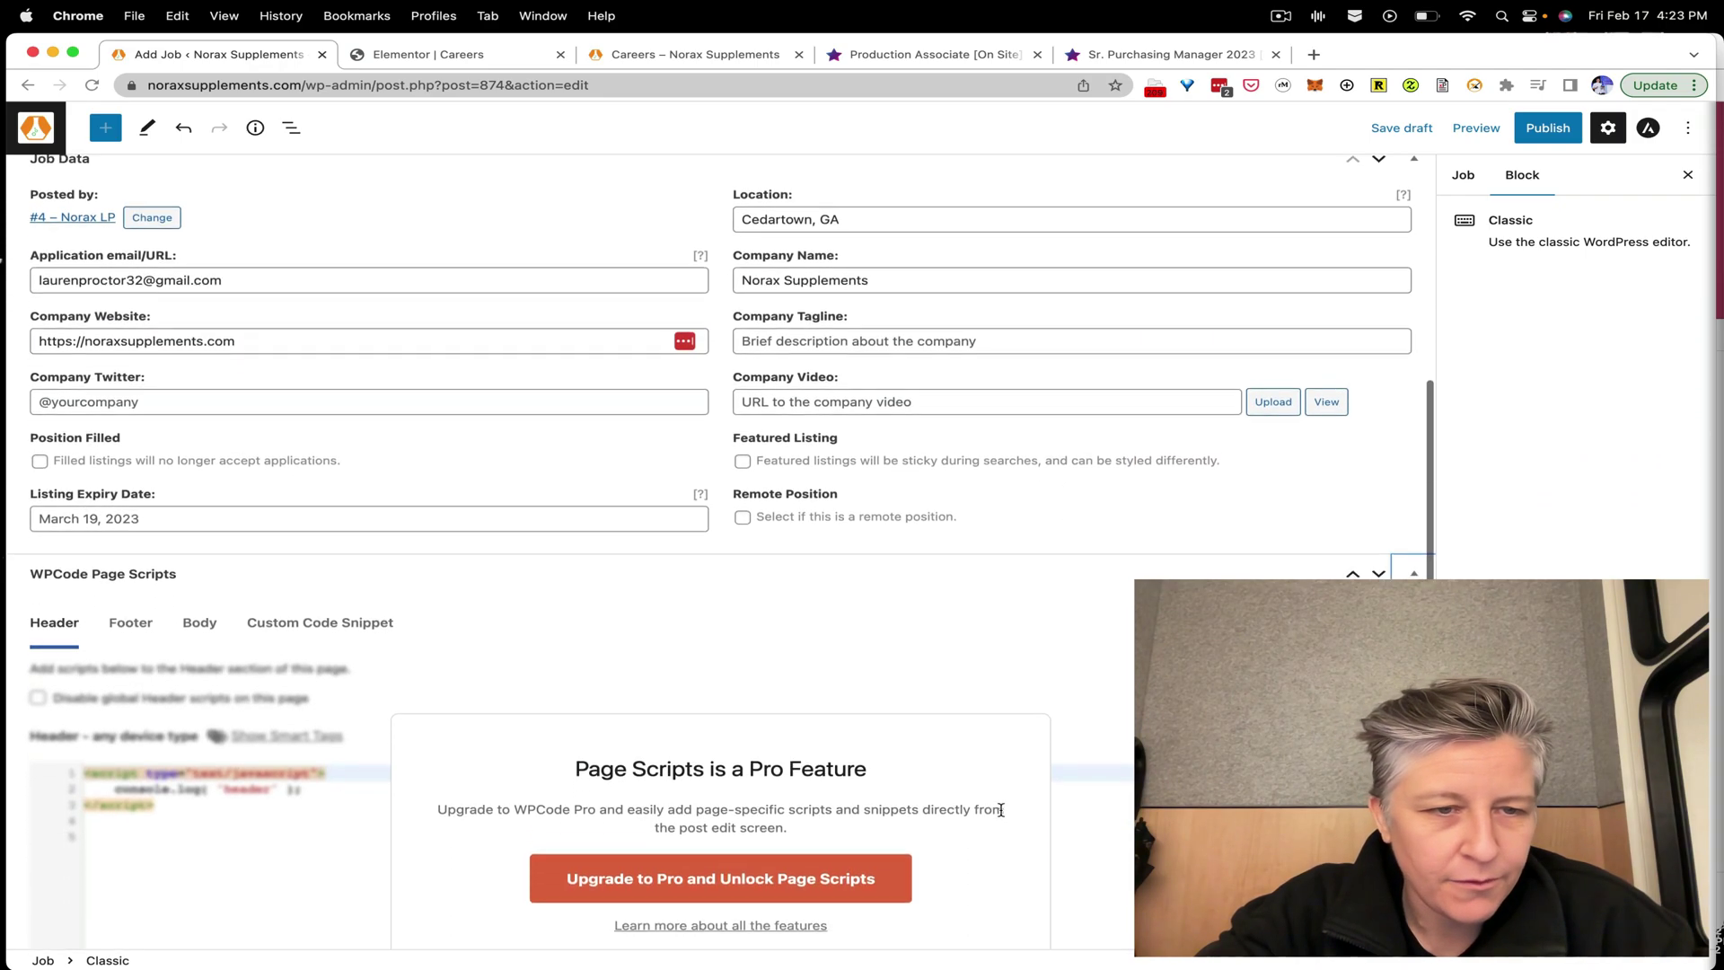
pyautogui.scroll(-2, 1001, 809)
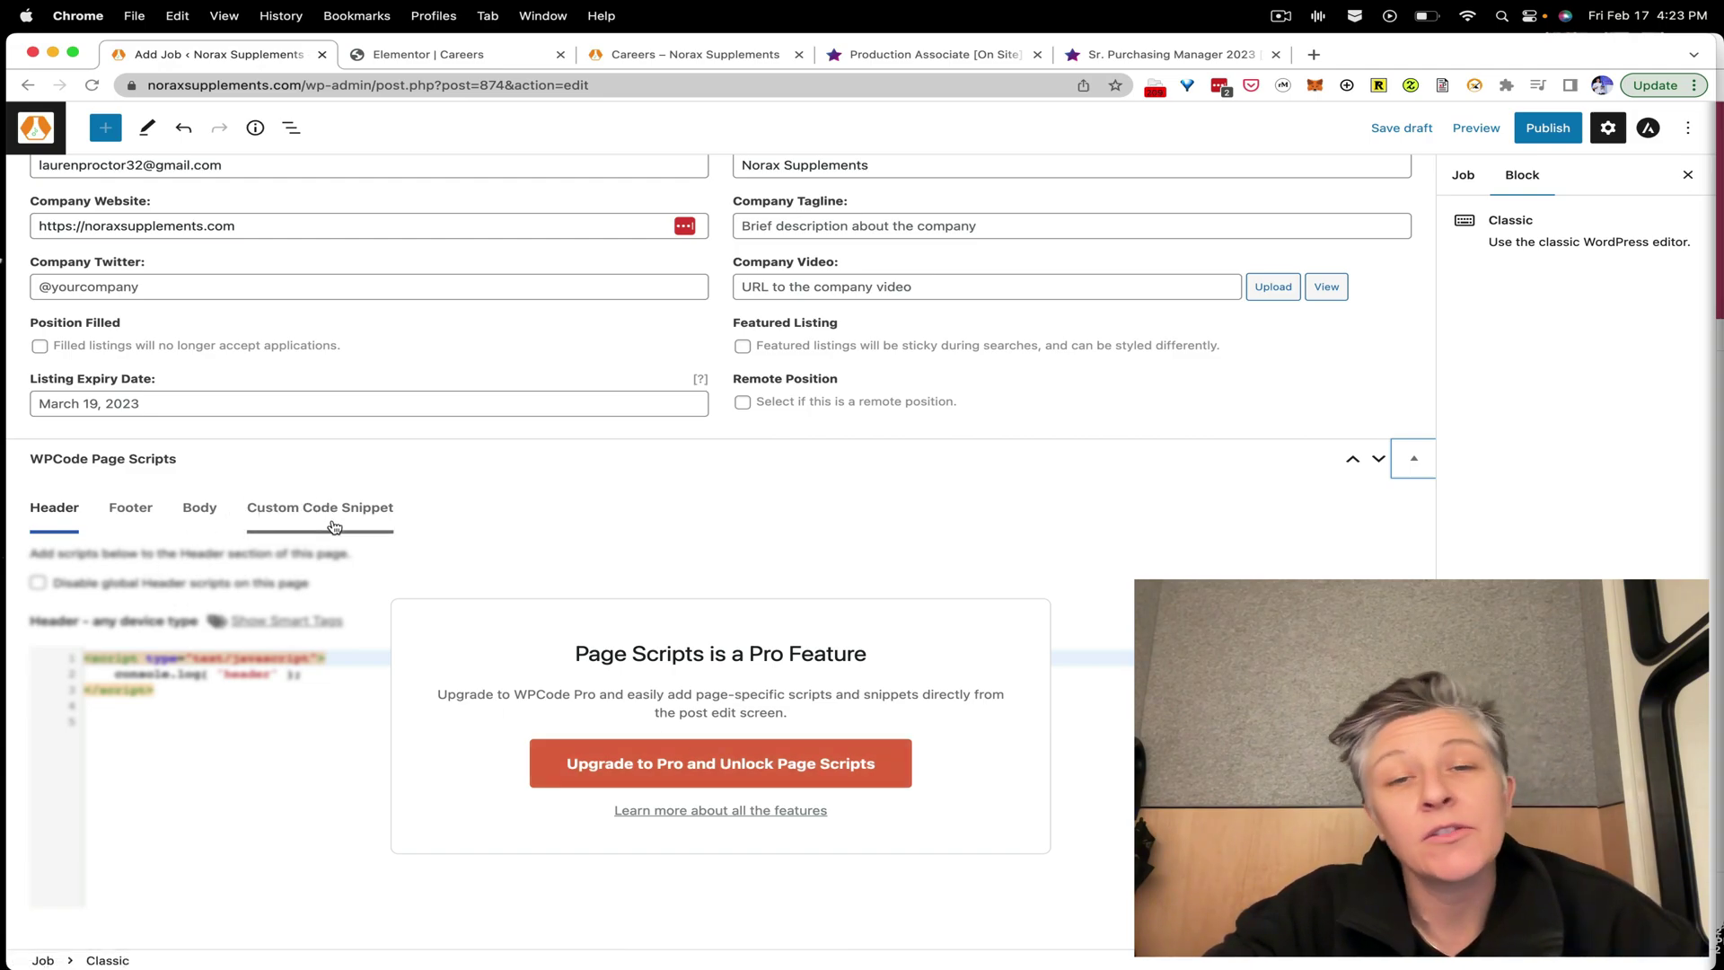
pyautogui.scroll(5, 329, 519)
pyautogui.scroll(3, 333, 525)
# - Paste the two copied opening paragraphs into the Classic editor description body
pyautogui.click(437, 396)
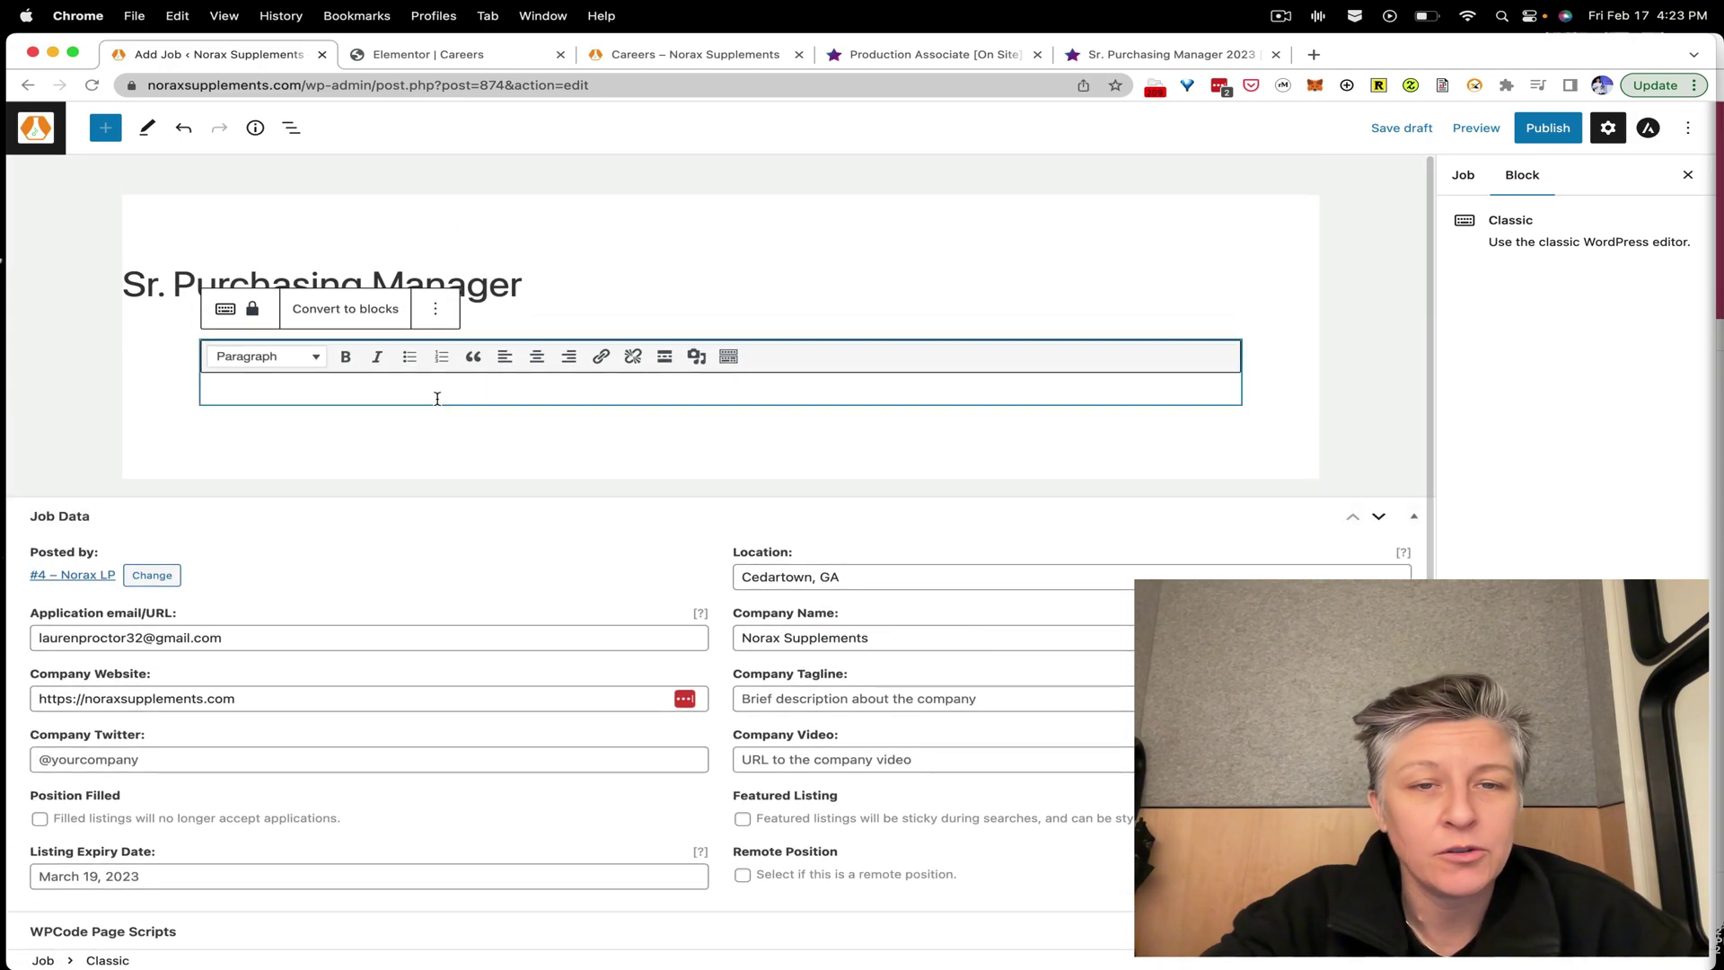
pyautogui.write("Norax Supplements' Senior Purchasing Manager is responsible for the successful procurement of products and suppliers spanning across multiple product lines and for developing, implementing, and managing specialized inventory analyses ensuring the supply chain team meets its goals.  This position leads and maintains systems, programs, and practices to create efficiencies within the supply chain and deliver financial and operational value to the company.  The Purchasing Manager will participate in process improvement initiatives utilizing best practices.  The Senior Purchasing Manager reports to the Supply Chain Director and works closely with members of other departments.  The position is Exempt (not eligible for overtime pay) and manages one or more direct reports.")
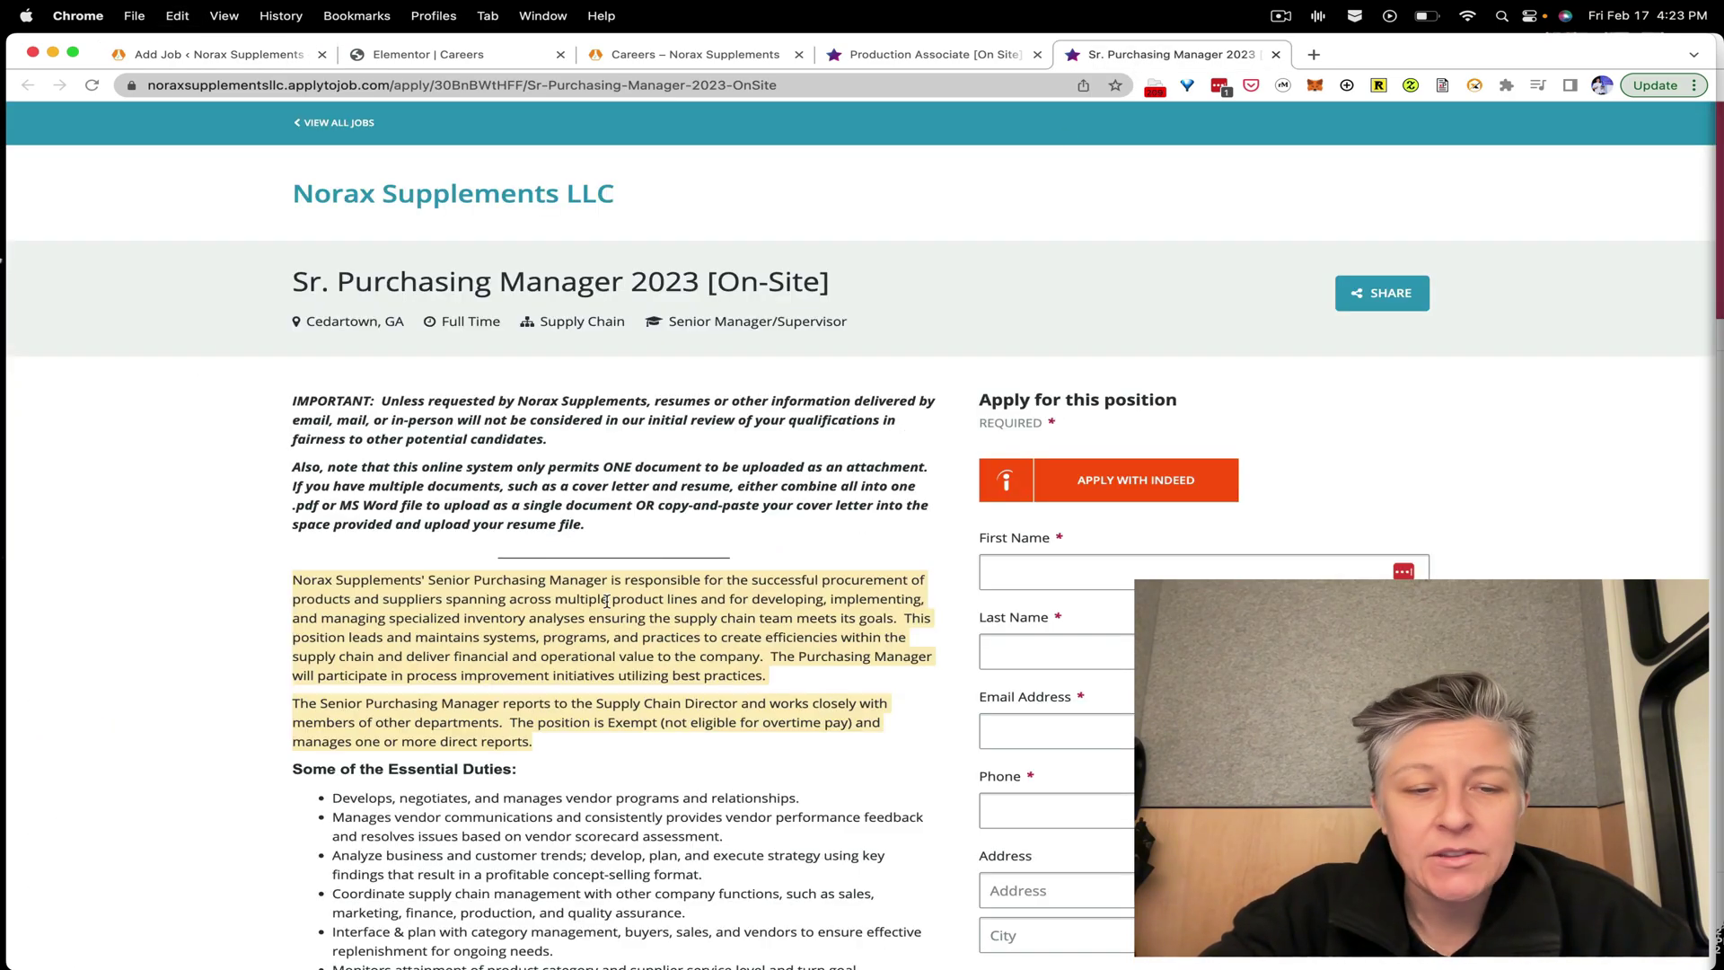
pyautogui.scroll(-3, 606, 601)
pyautogui.moveTo(308, 488); pyautogui.dragTo(478, 706)
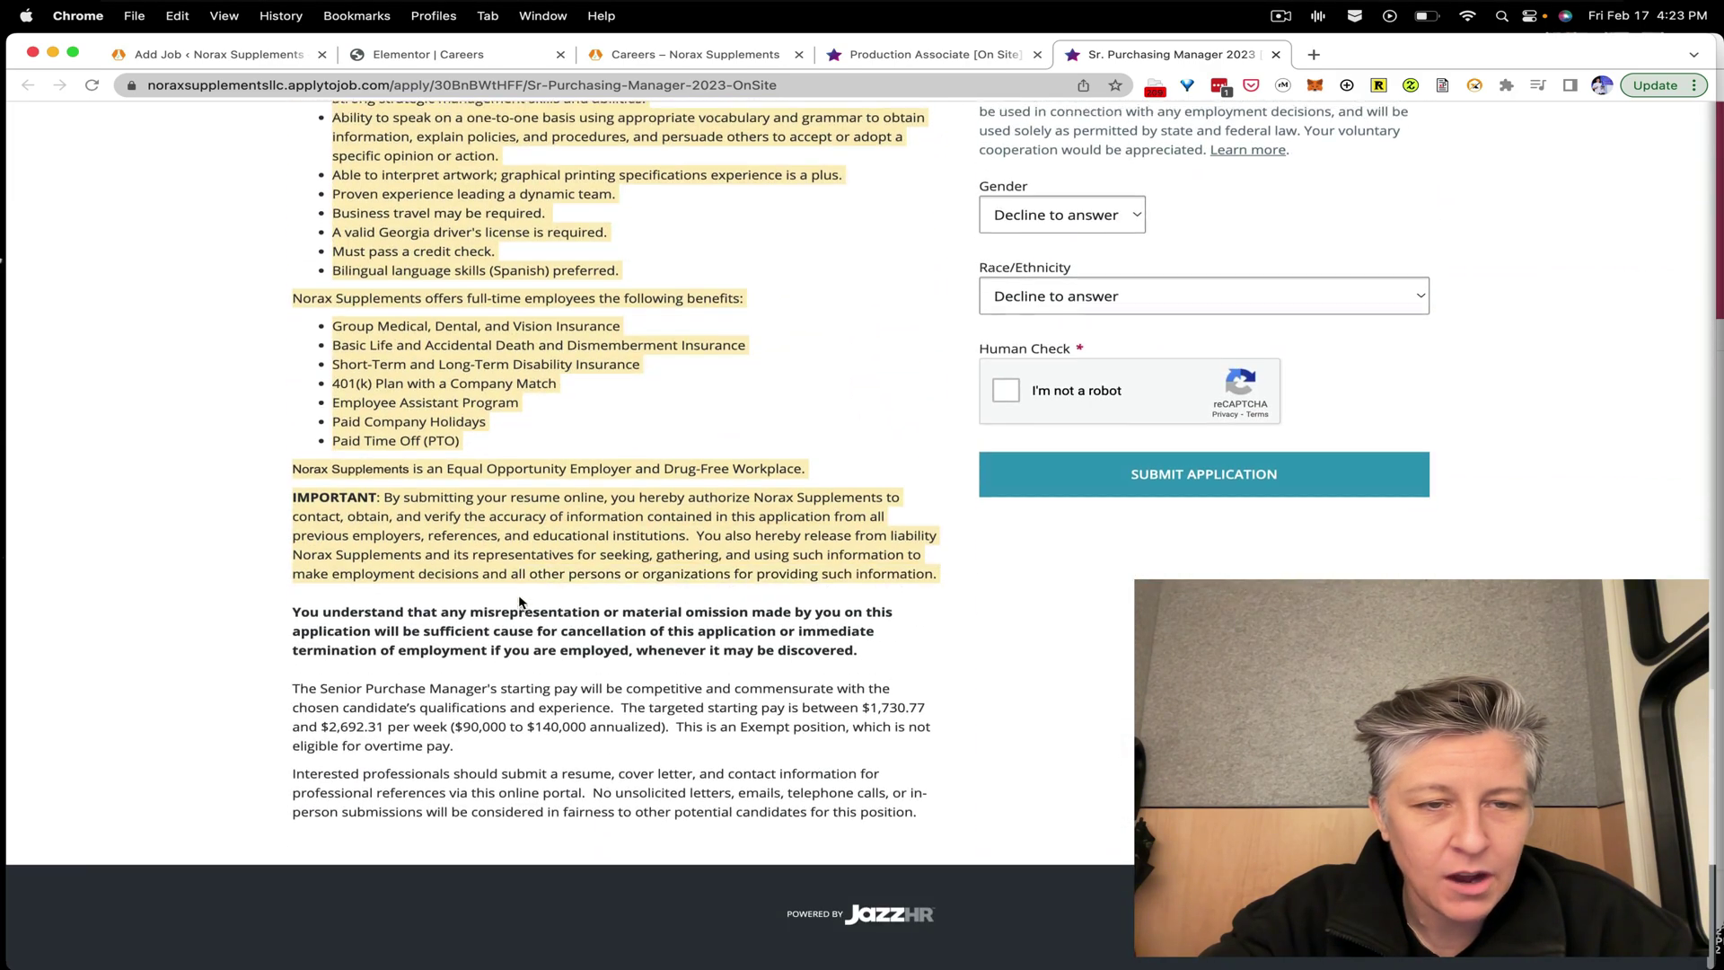
# - Copy the remaining duties, qualifications and benefits text from the applytojob posting
pyautogui.moveTo(477, 707)
pyautogui.mouseDown()
pyautogui.moveTo(770, 784)
pyautogui.moveTo(806, 490)
pyautogui.mouseUp()
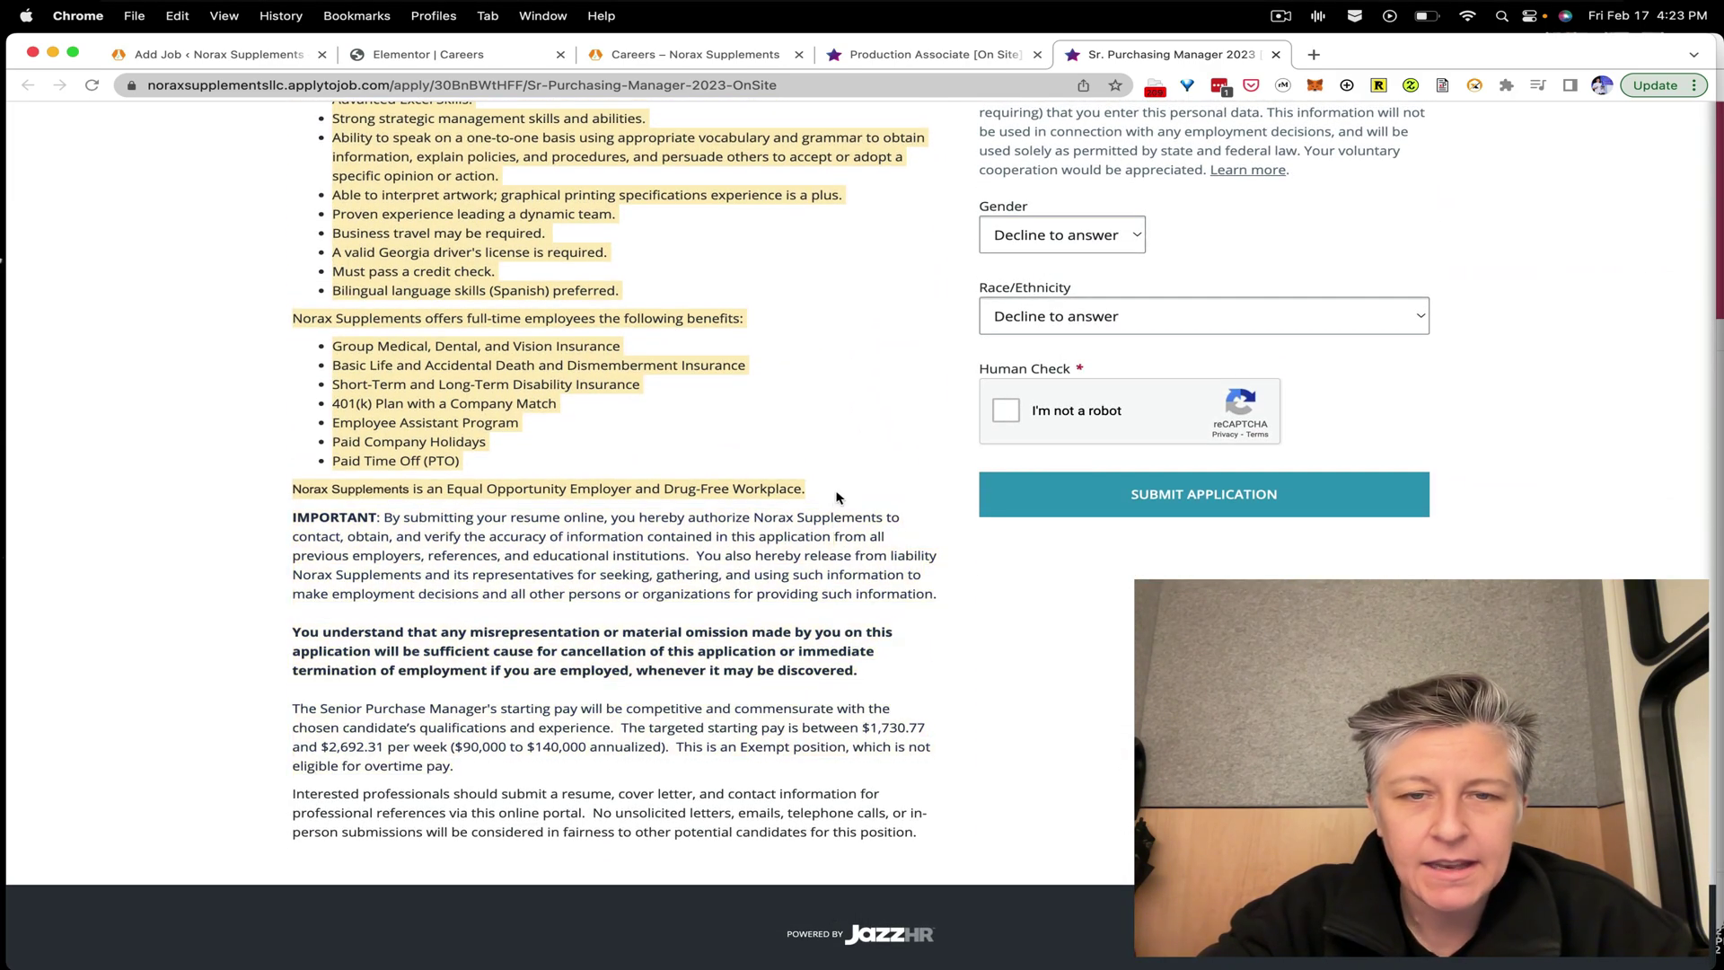
pyautogui.press('super+c')
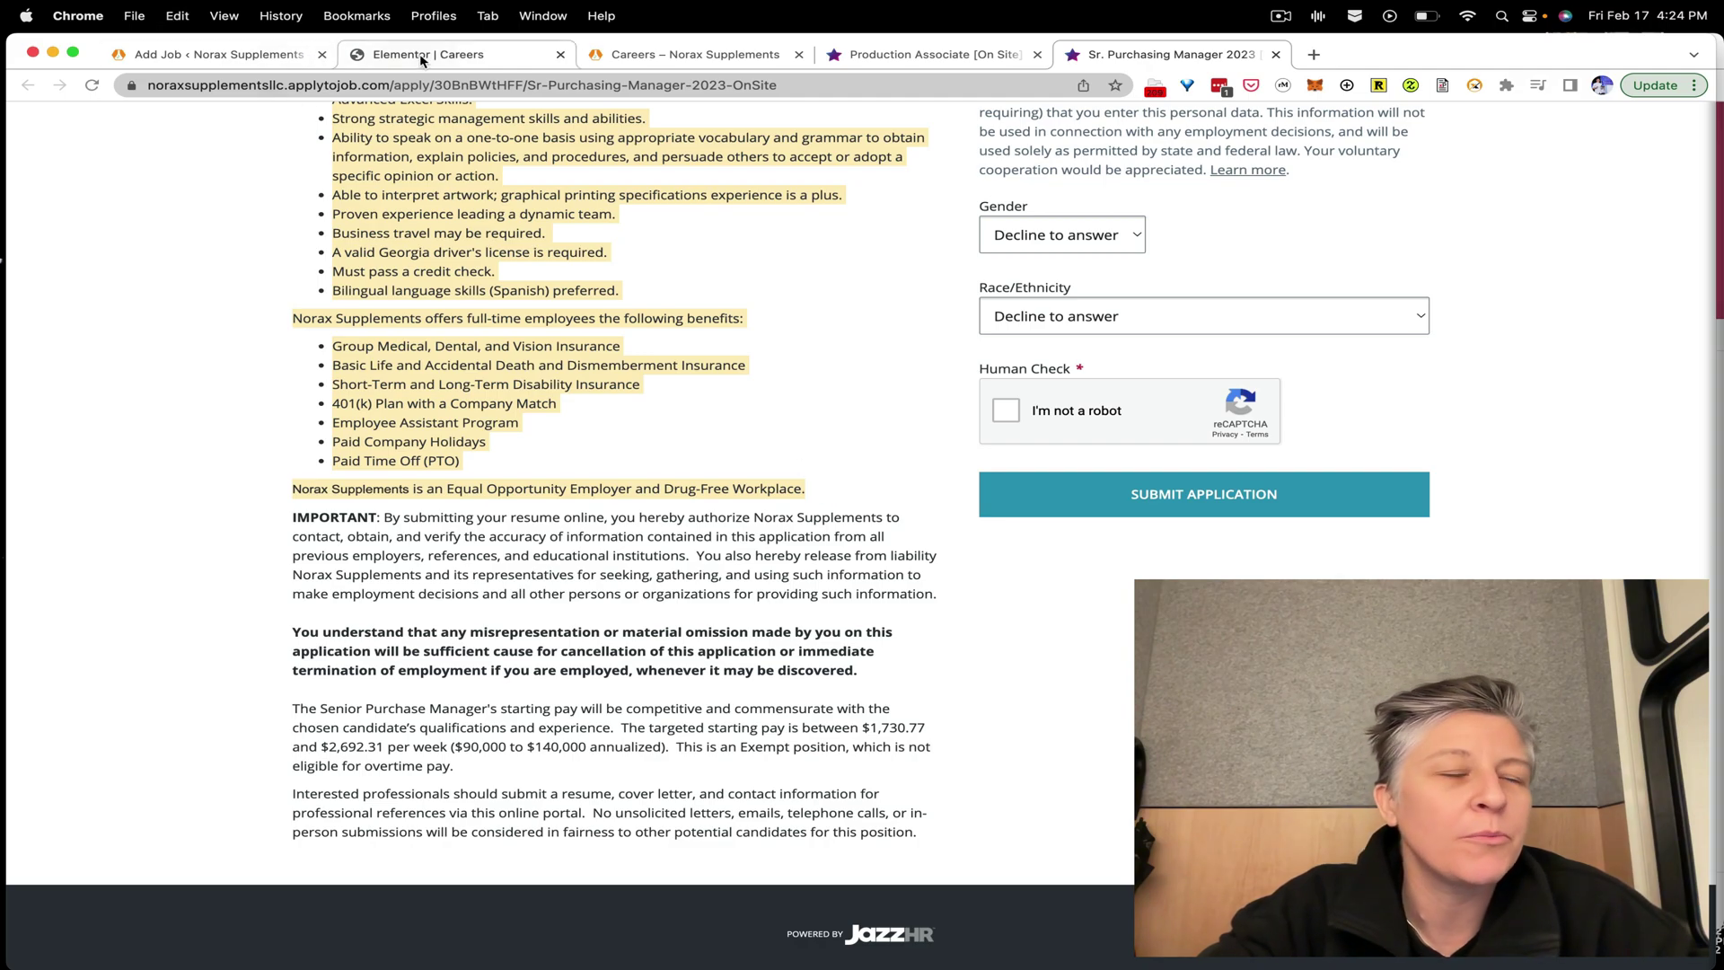
pyautogui.click(422, 55)
pyautogui.click(617, 60)
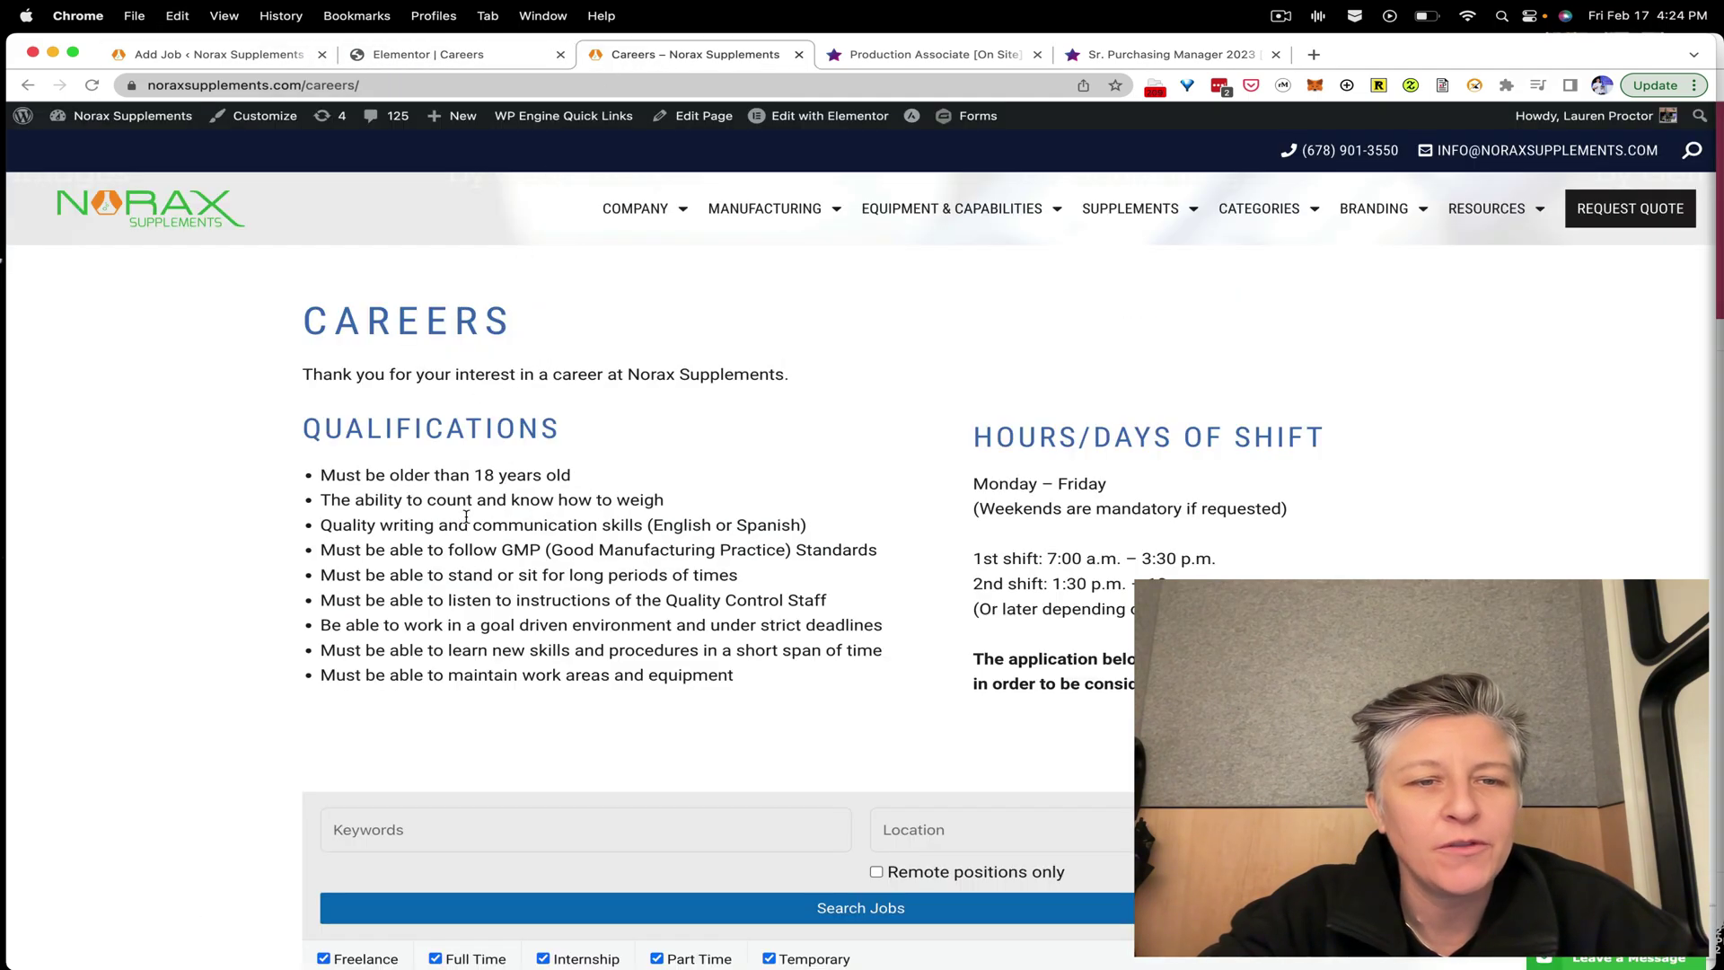
pyautogui.click(233, 57)
pyautogui.click(798, 539)
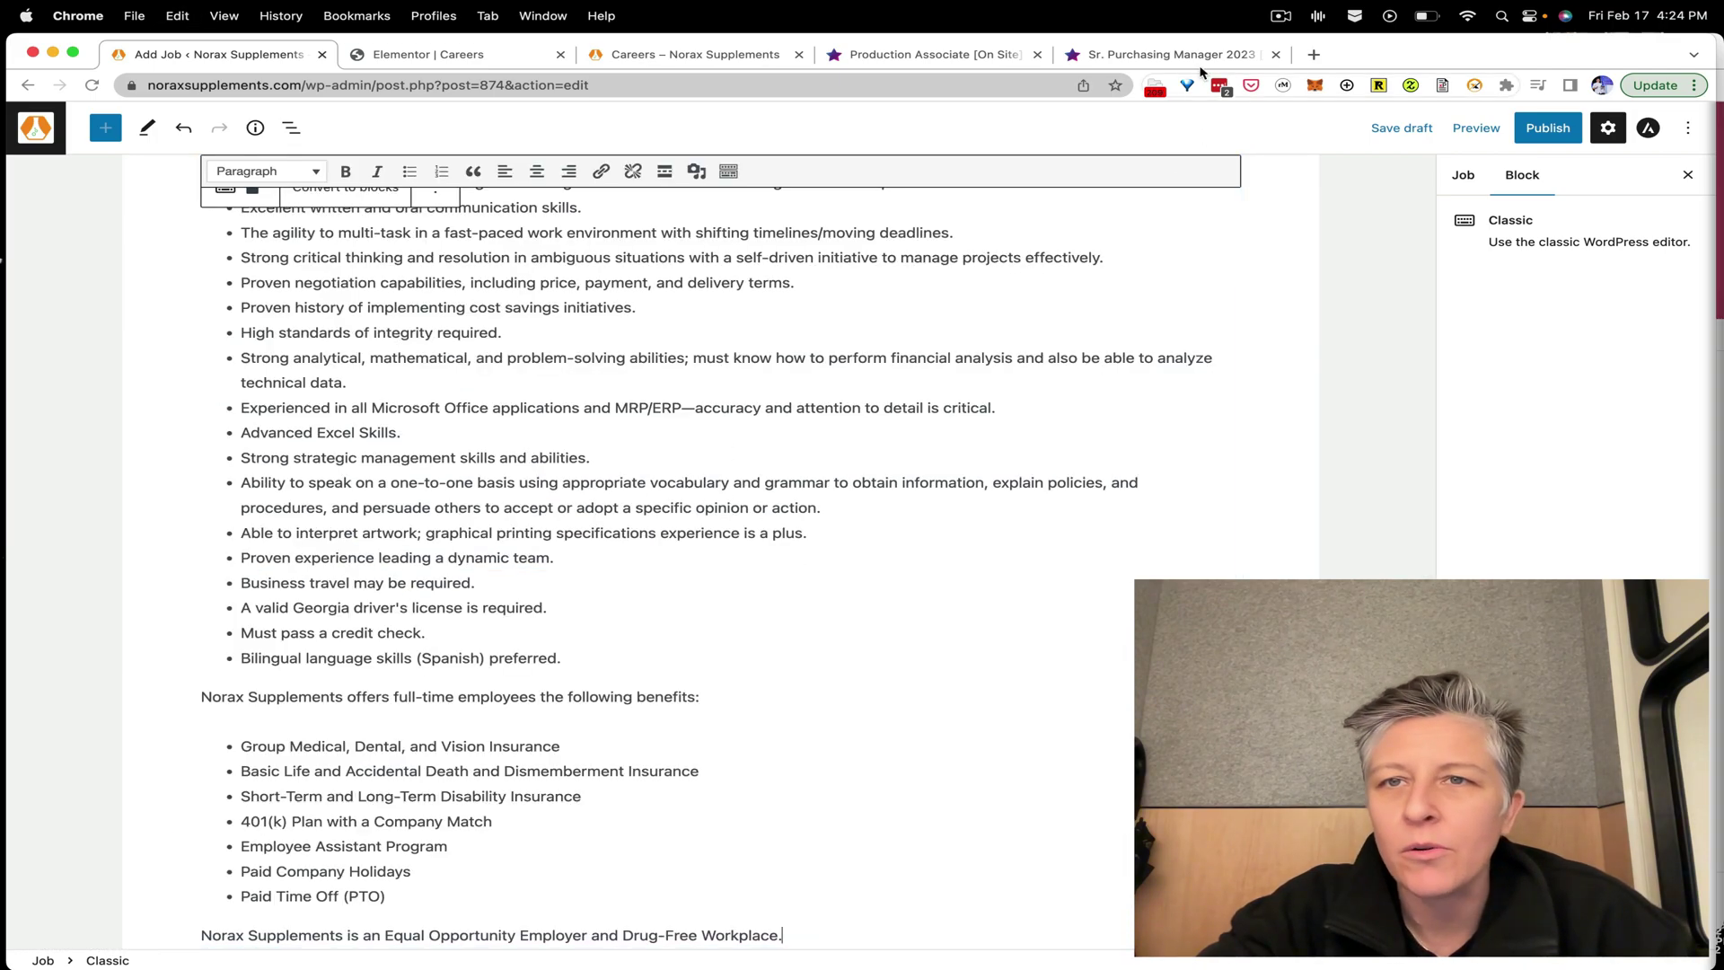
# - Paste the closing paragraphs, from IMPORTANT through the pay and application text, into the description
pyautogui.click(1173, 58)
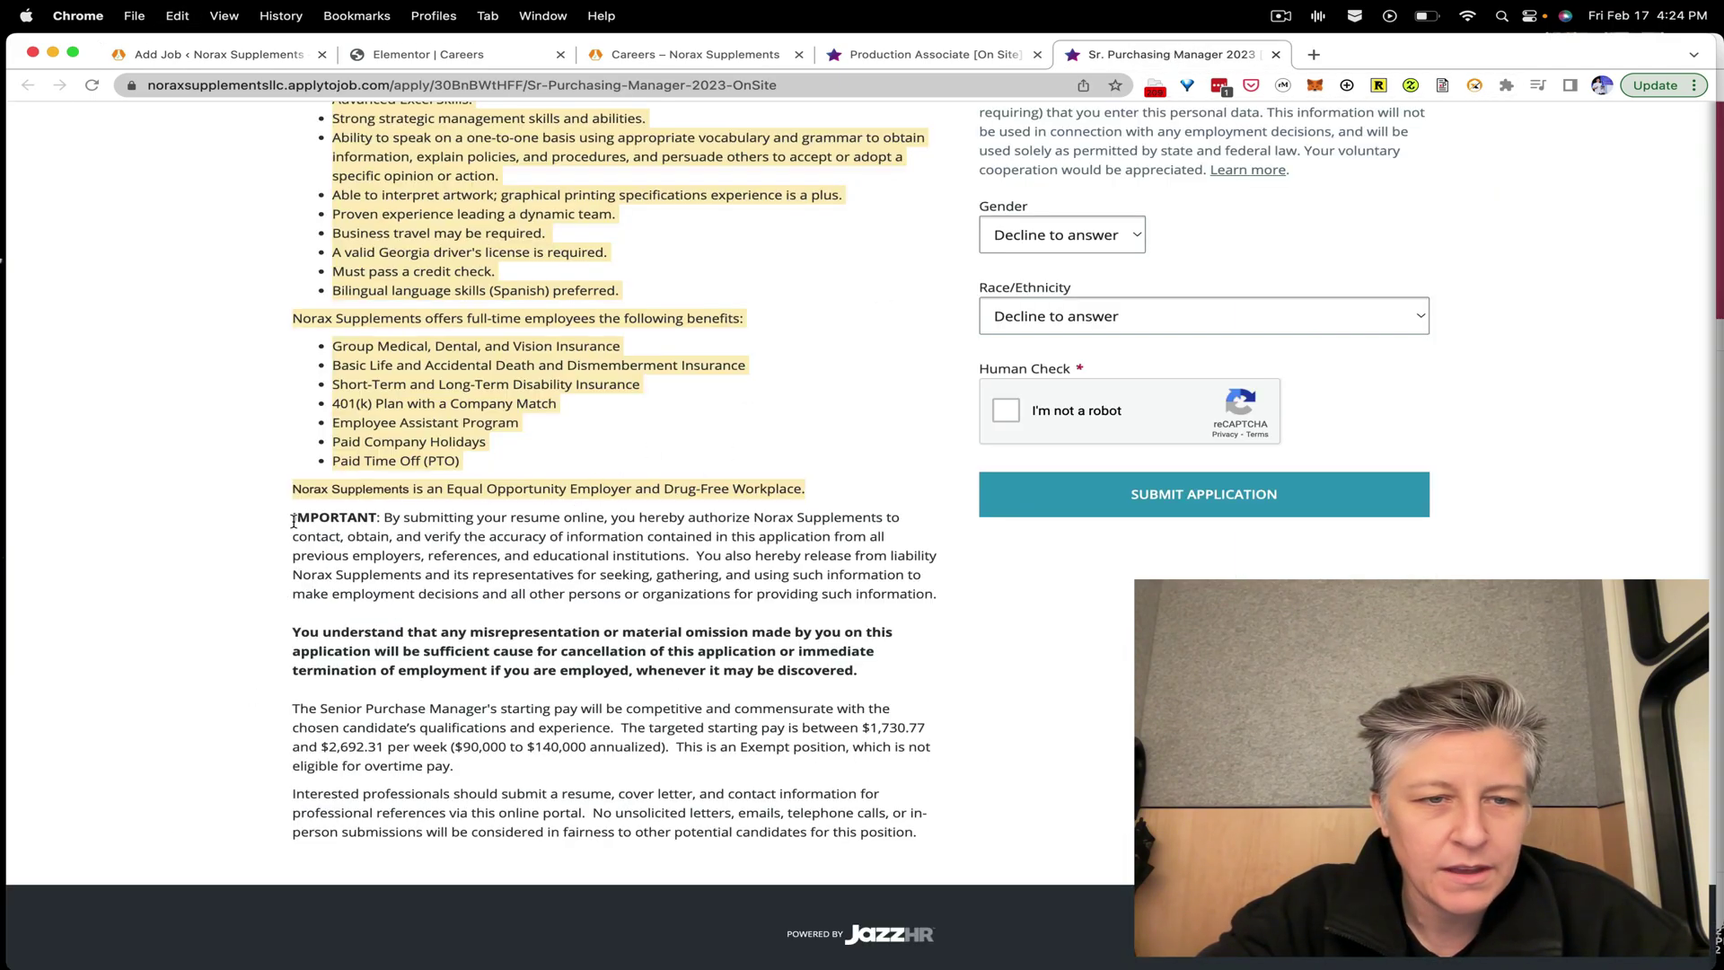
pyautogui.moveTo(294, 519); pyautogui.dragTo(932, 843)
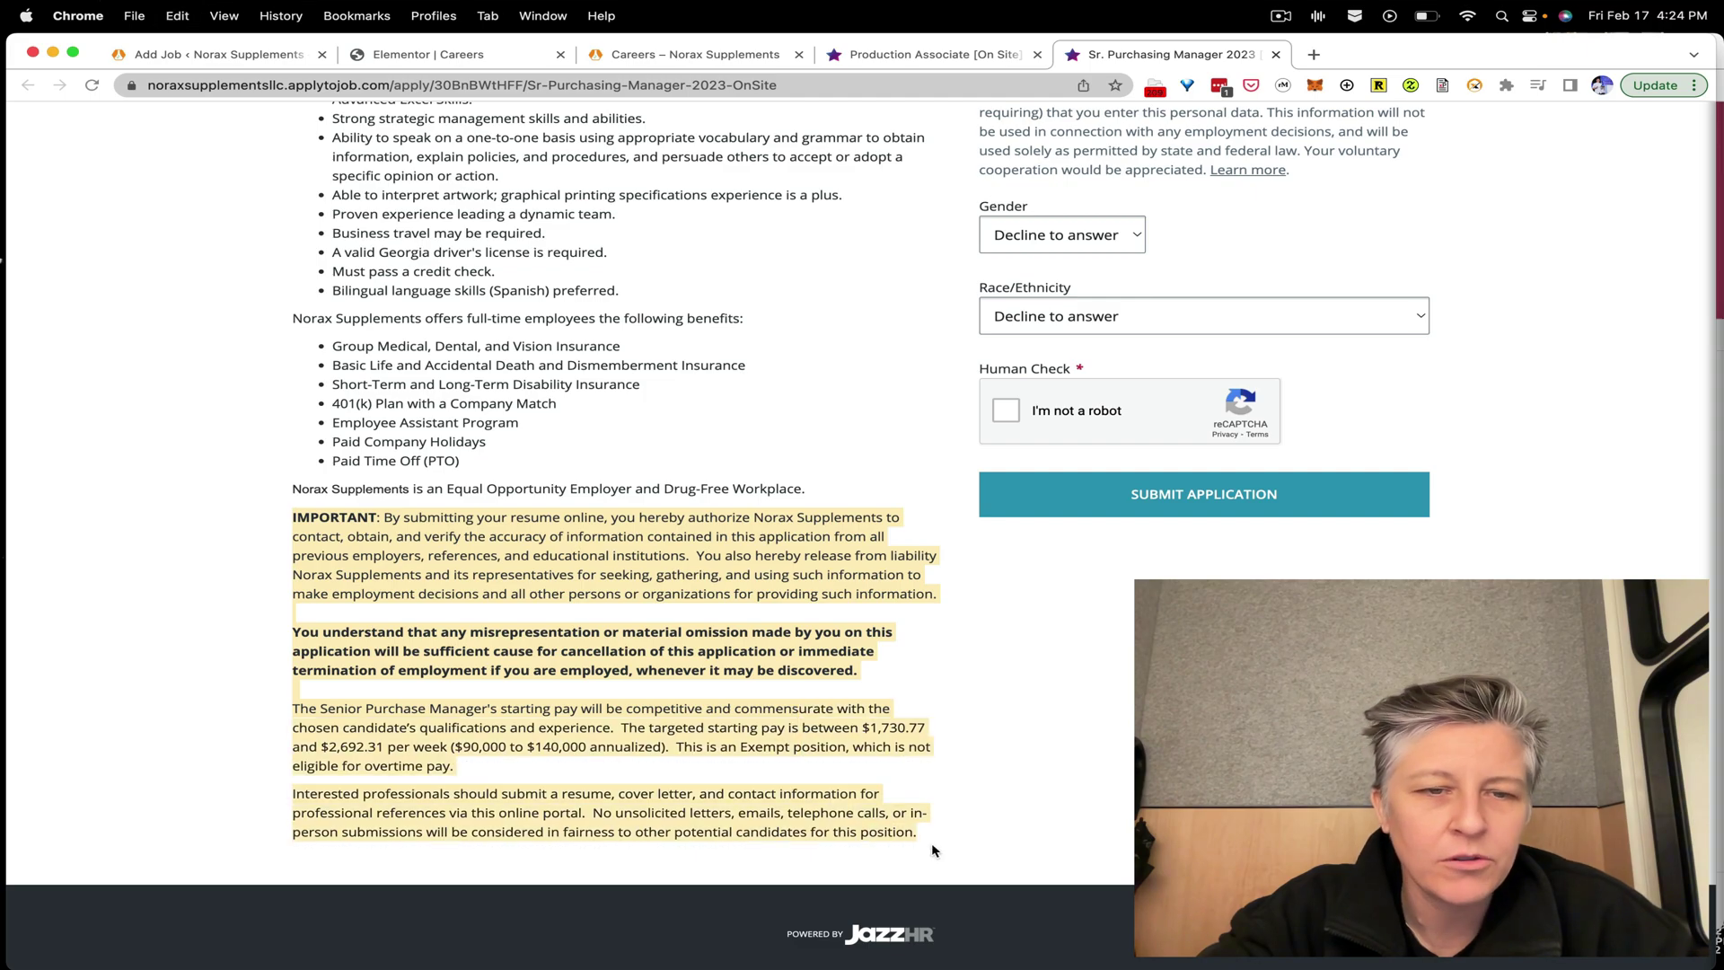
pyautogui.click(221, 54)
pyautogui.scroll(-8, 754, 879)
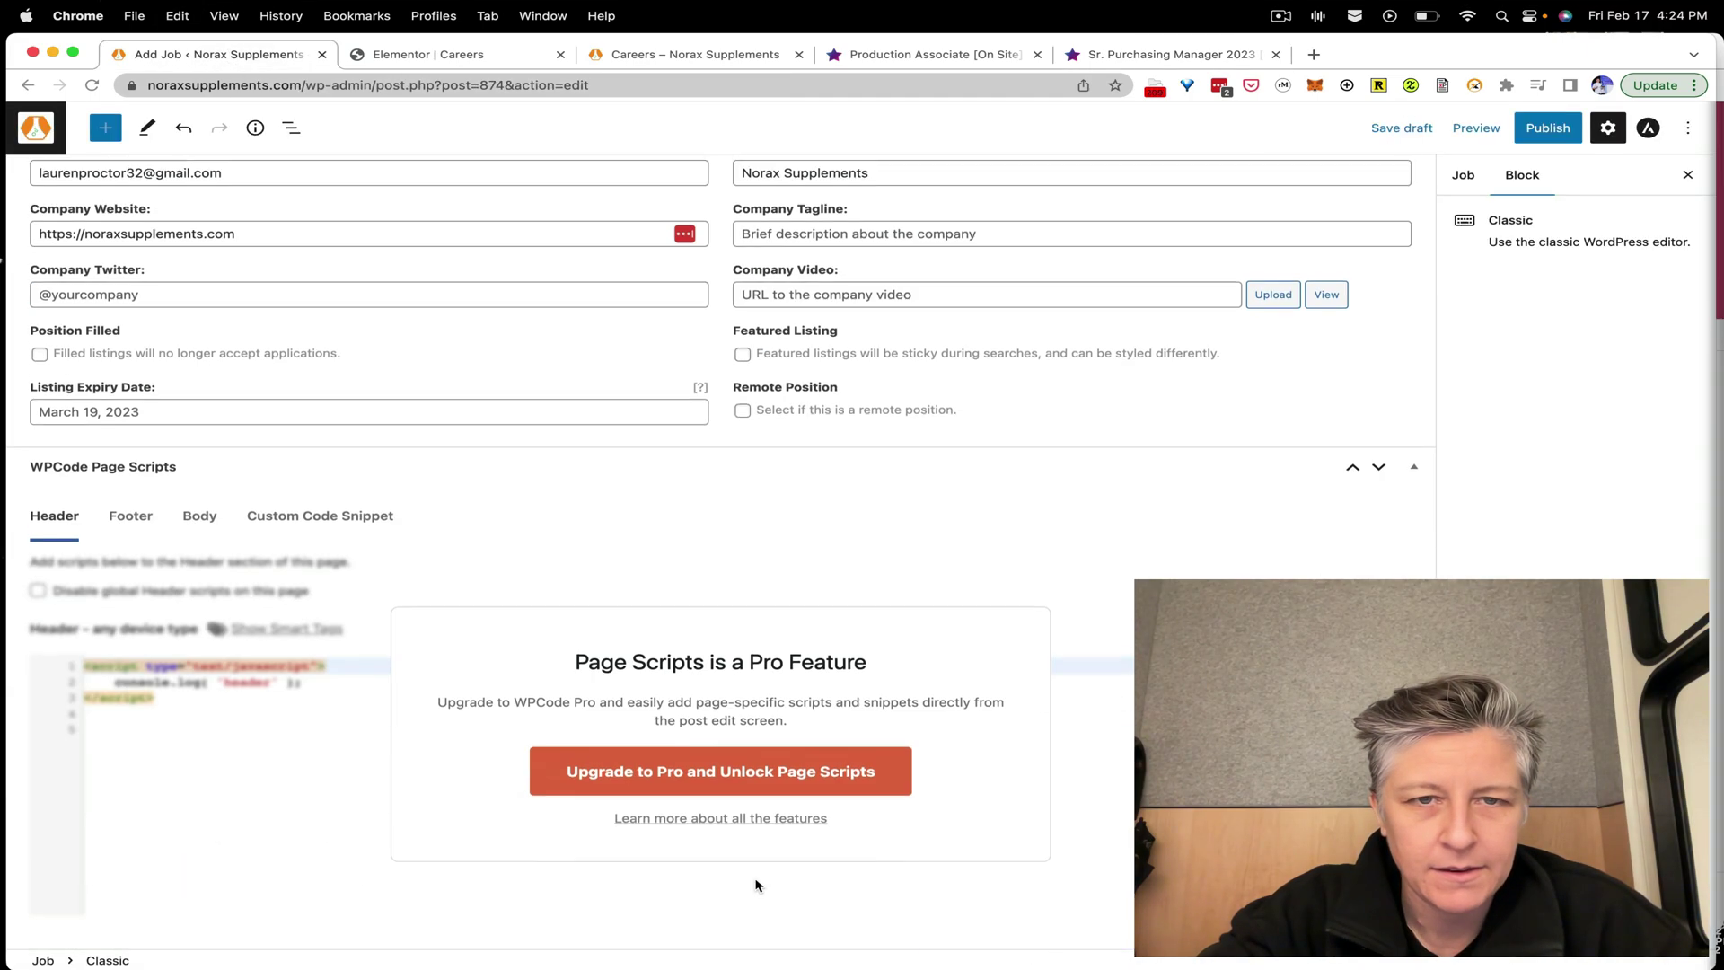
pyautogui.scroll(4, 754, 878)
pyautogui.click(824, 413)
pyautogui.press('cmd+v')
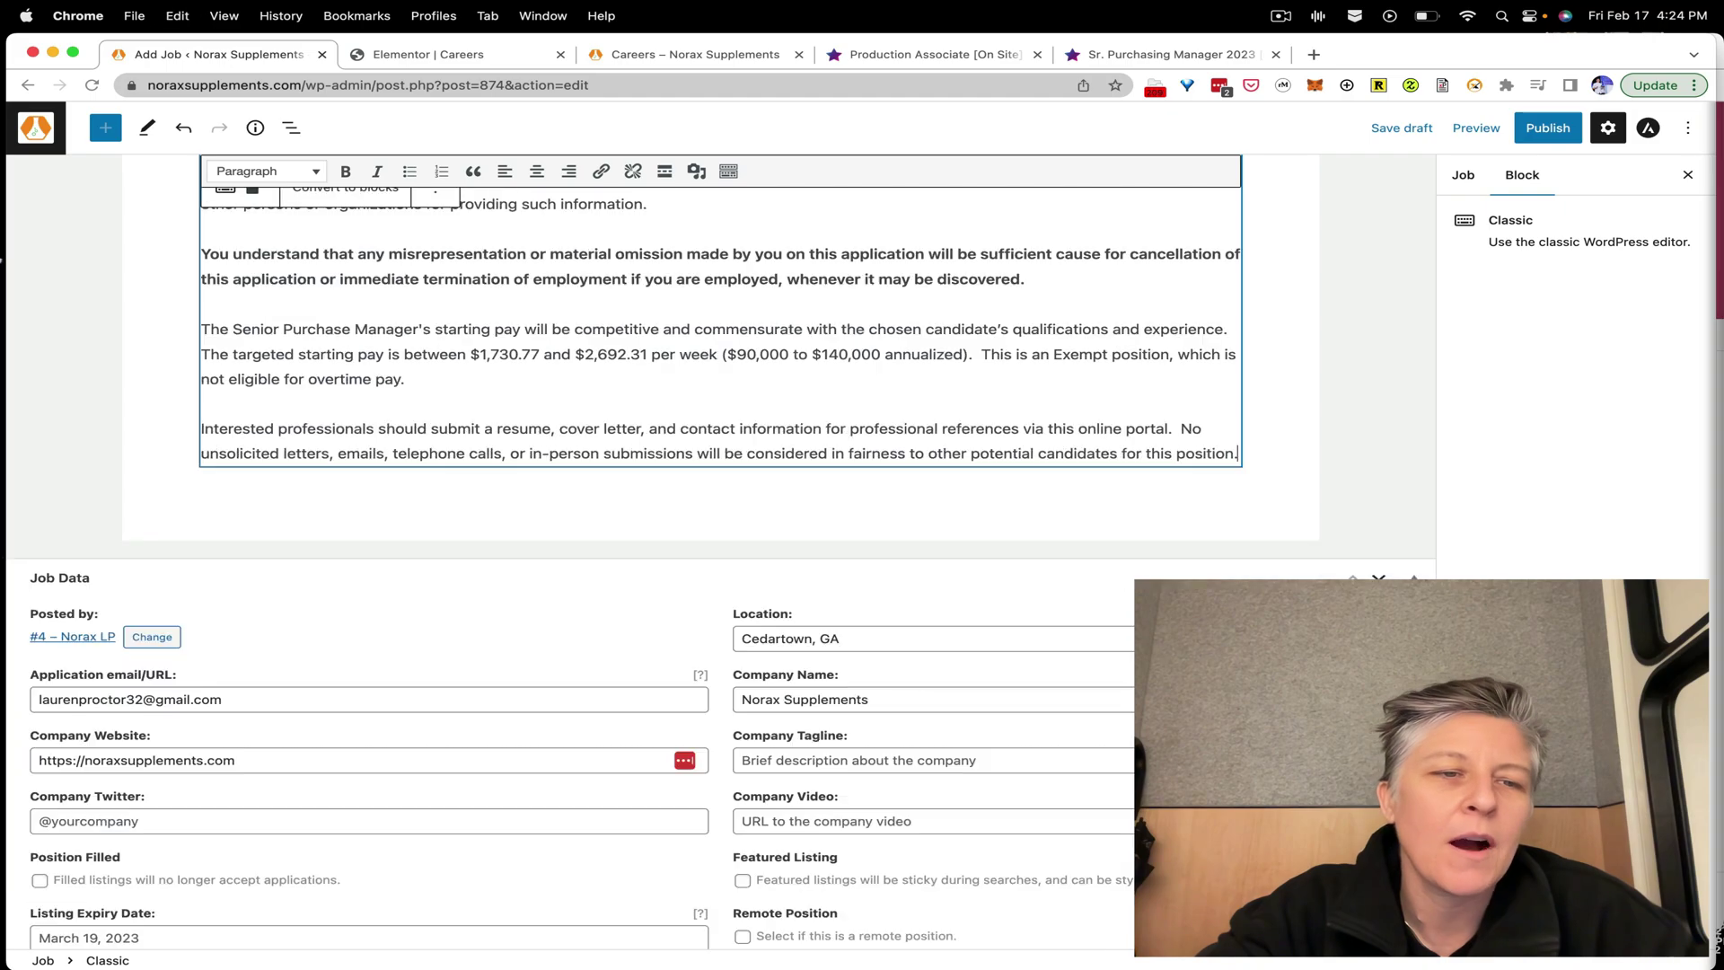
pyautogui.scroll(3, 646, 359)
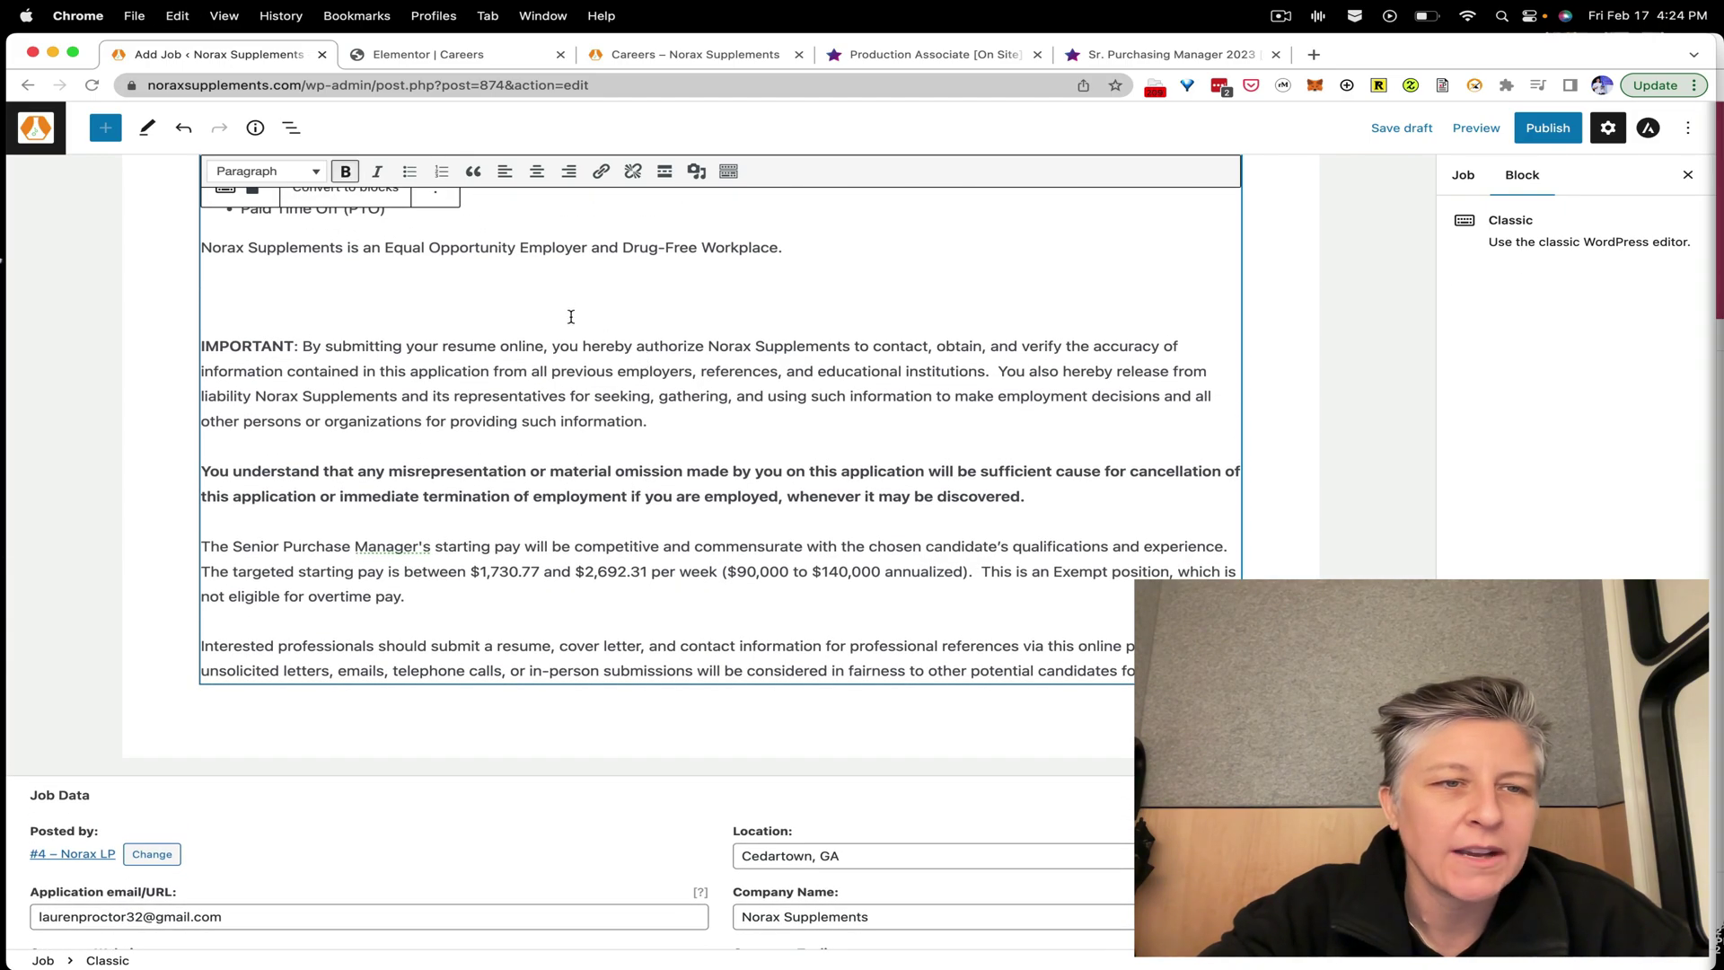
pyautogui.scroll(2, 570, 310)
pyautogui.scroll(3, 570, 310)
pyautogui.scroll(10, 1235, 275)
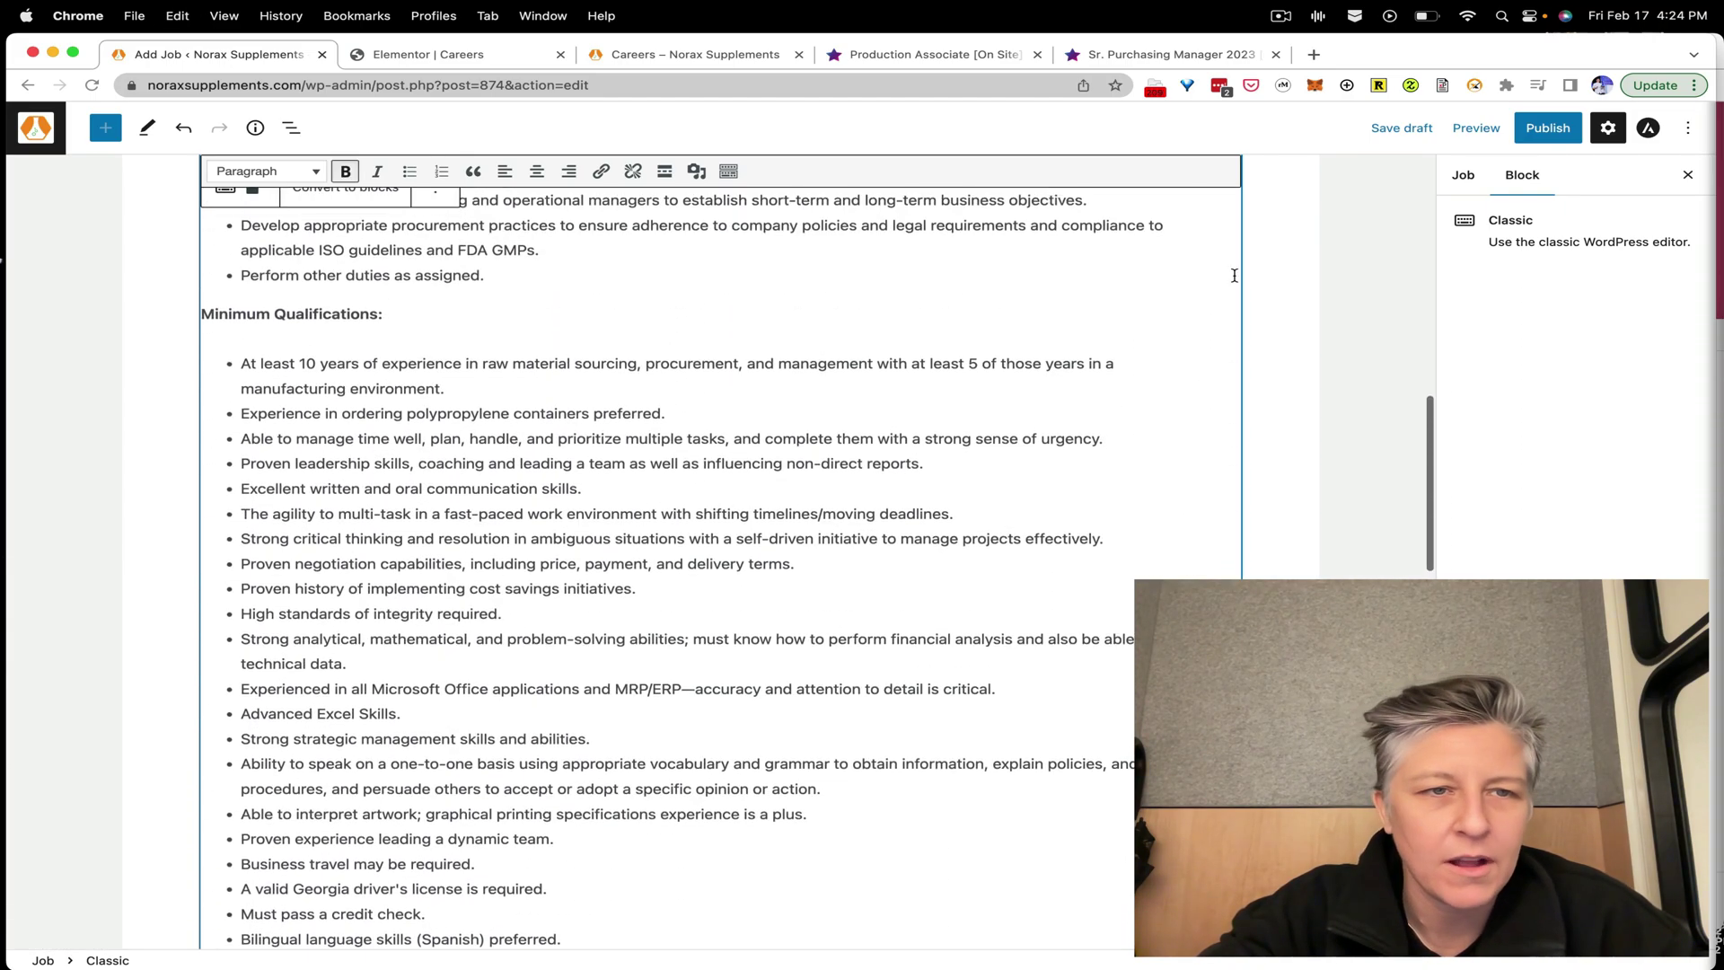
pyautogui.scroll(5, 1235, 275)
pyautogui.scroll(5, 943, 338)
pyautogui.scroll(5, 571, 401)
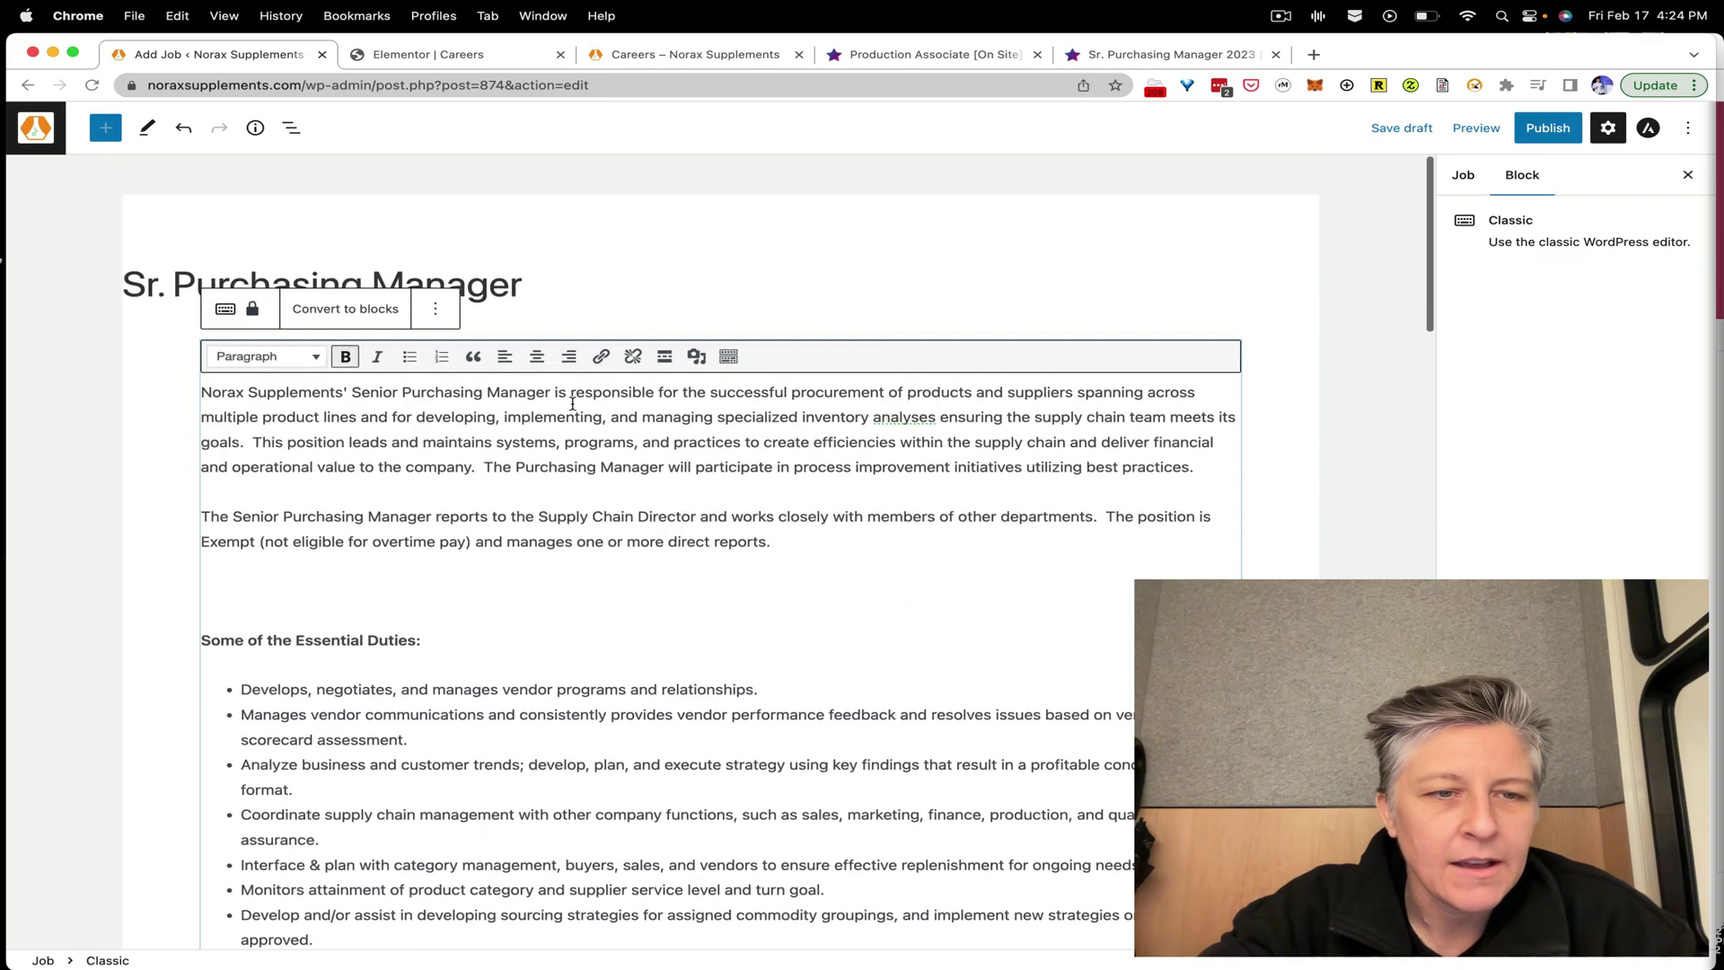
# - Remove the blank line before Essential Duties and preview the job listing in a new tab
pyautogui.click(339, 597)
pyautogui.press('BackSpace')
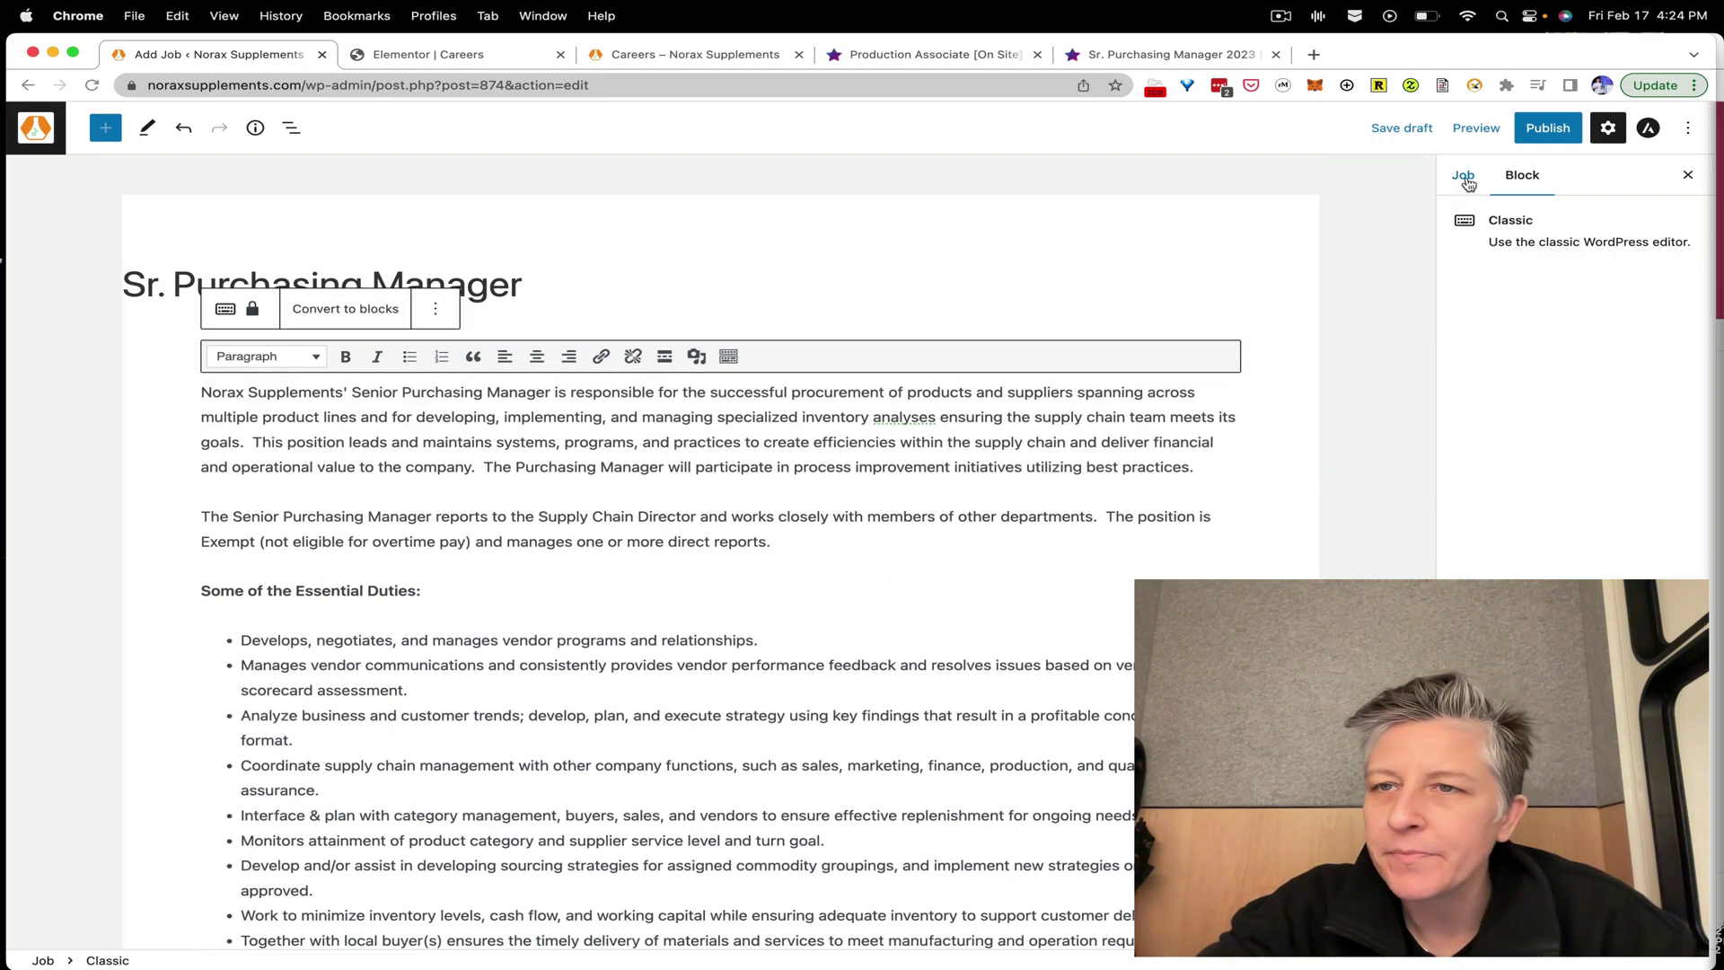
pyautogui.click(1477, 127)
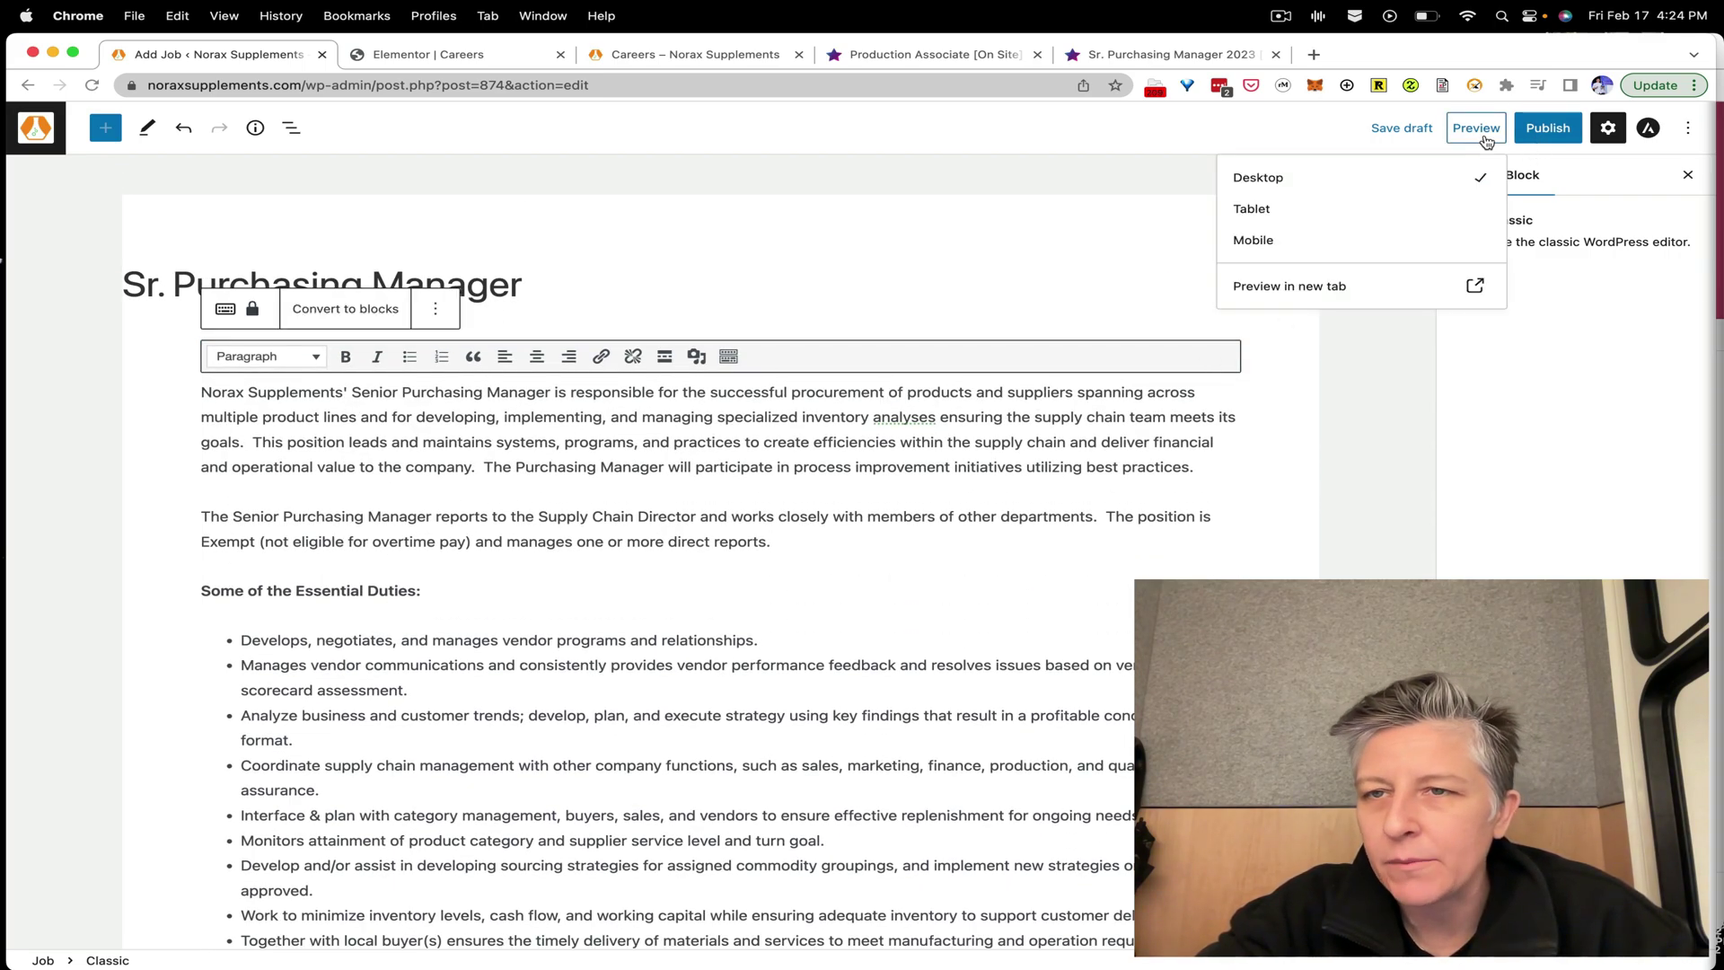
pyautogui.click(1316, 287)
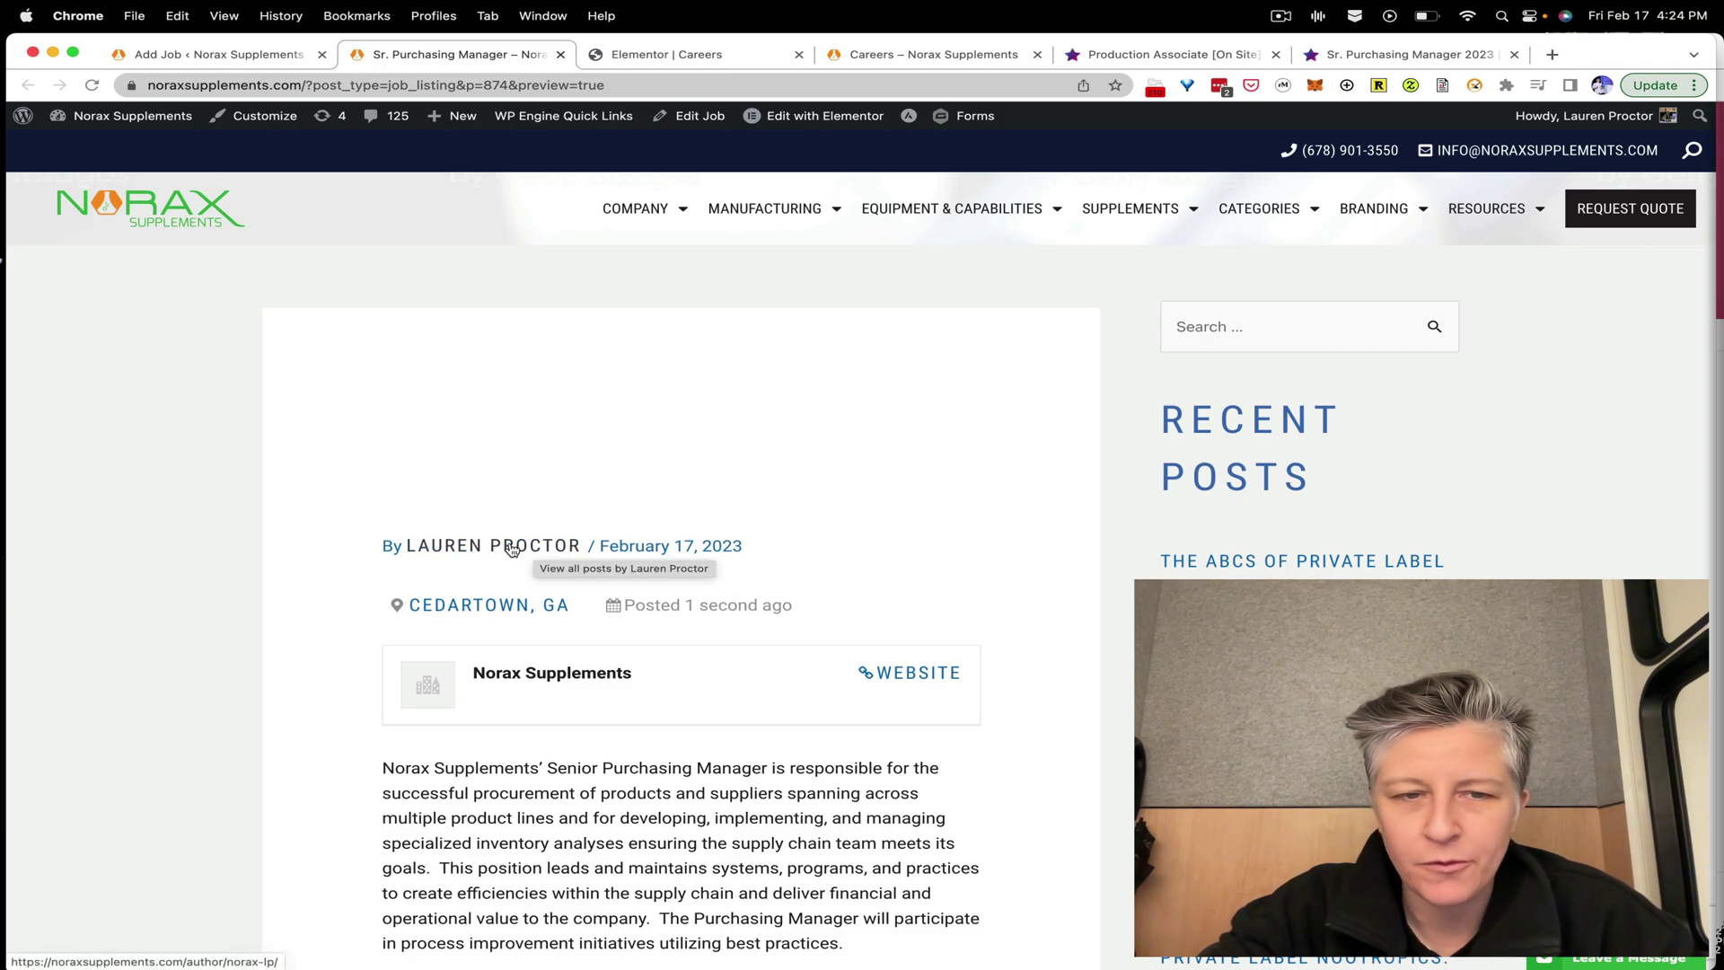
pyautogui.scroll(-2, 505, 548)
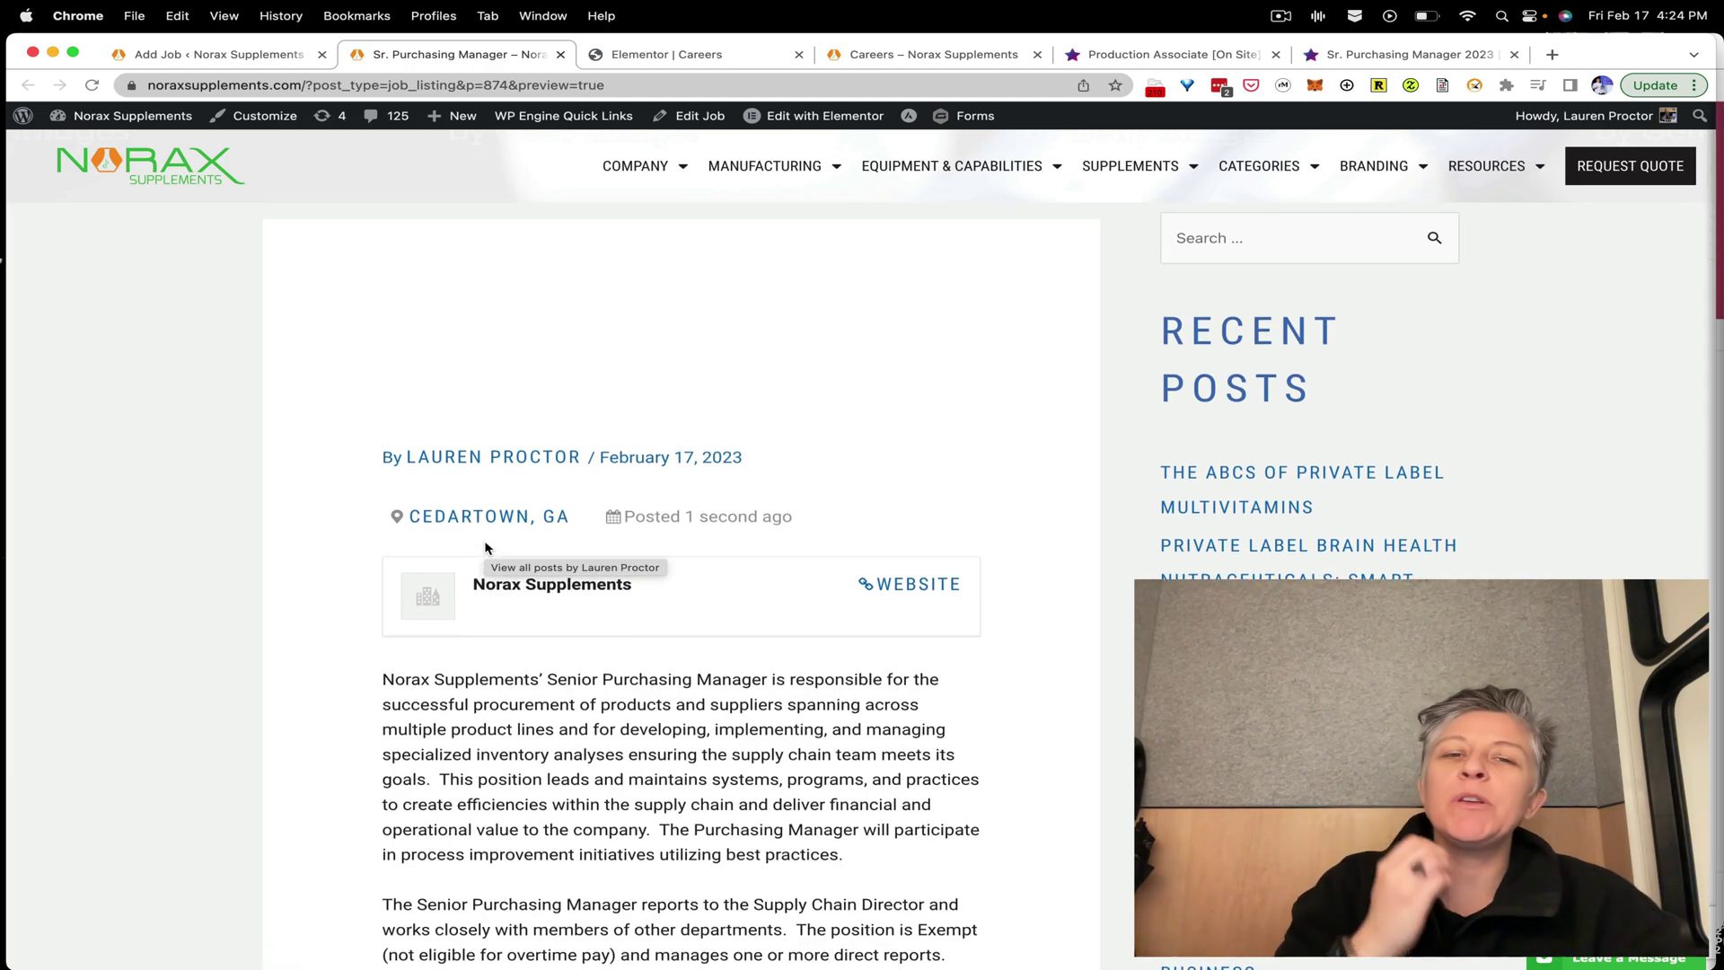
pyautogui.scroll(1, 487, 547)
pyautogui.scroll(2, 486, 547)
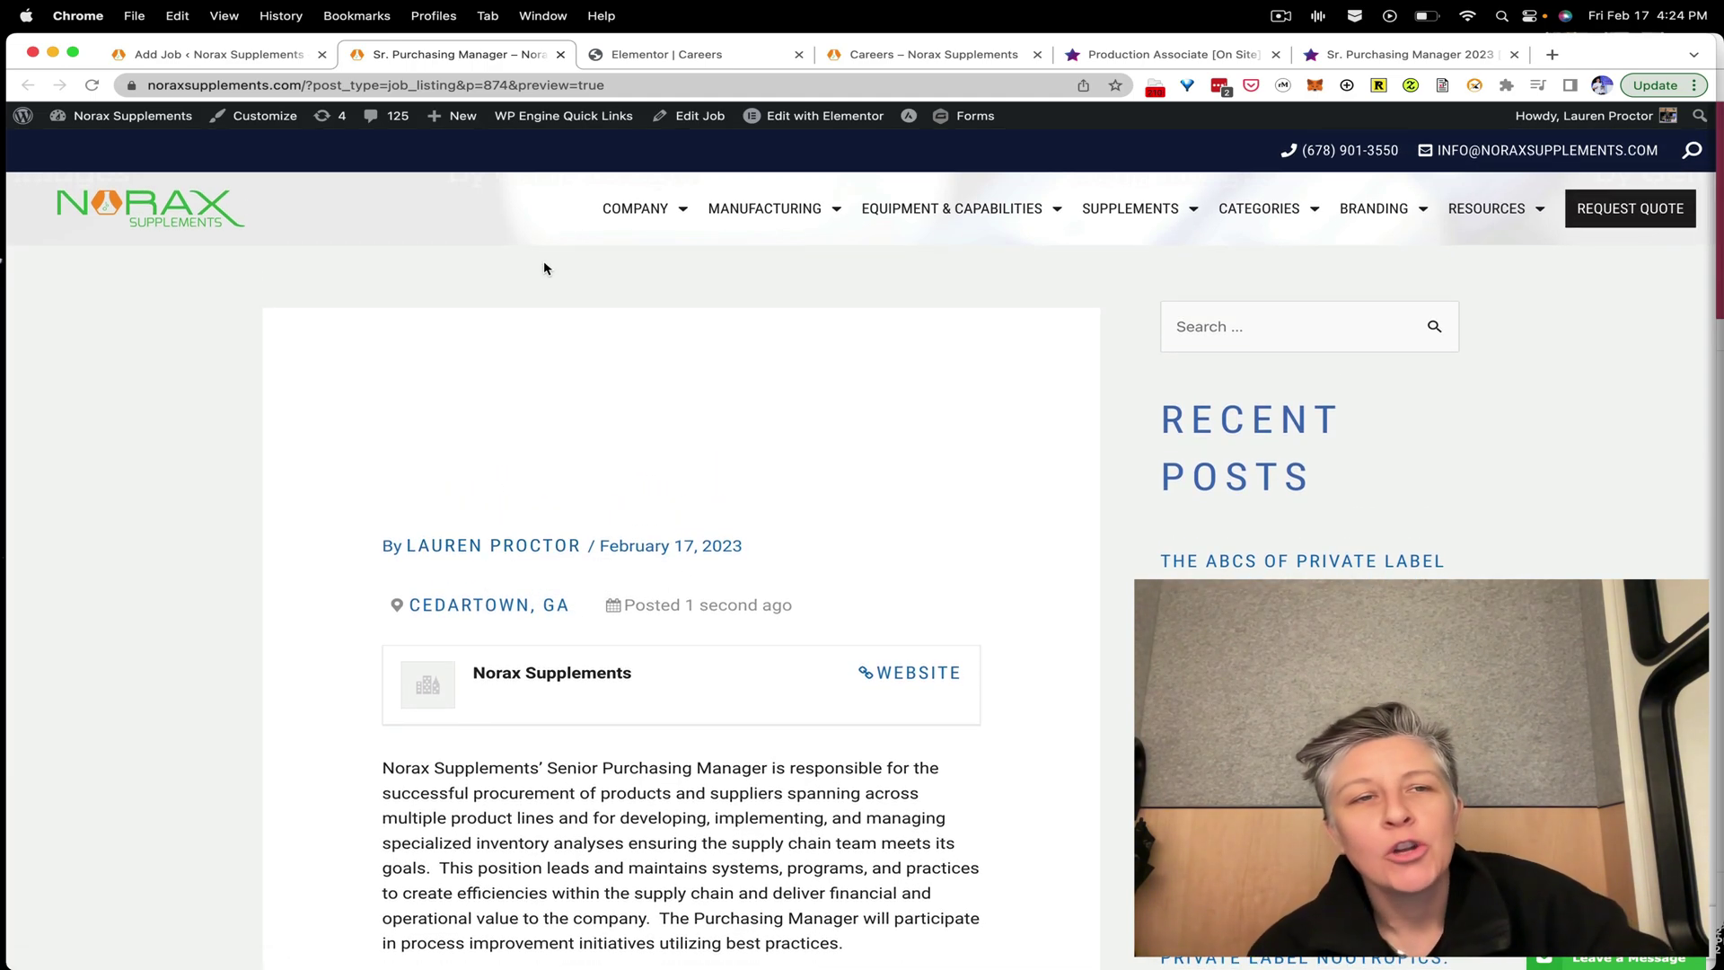
# - Back in the editor, review the job summary, company logo and description block settings
pyautogui.click(209, 56)
pyautogui.click(1418, 443)
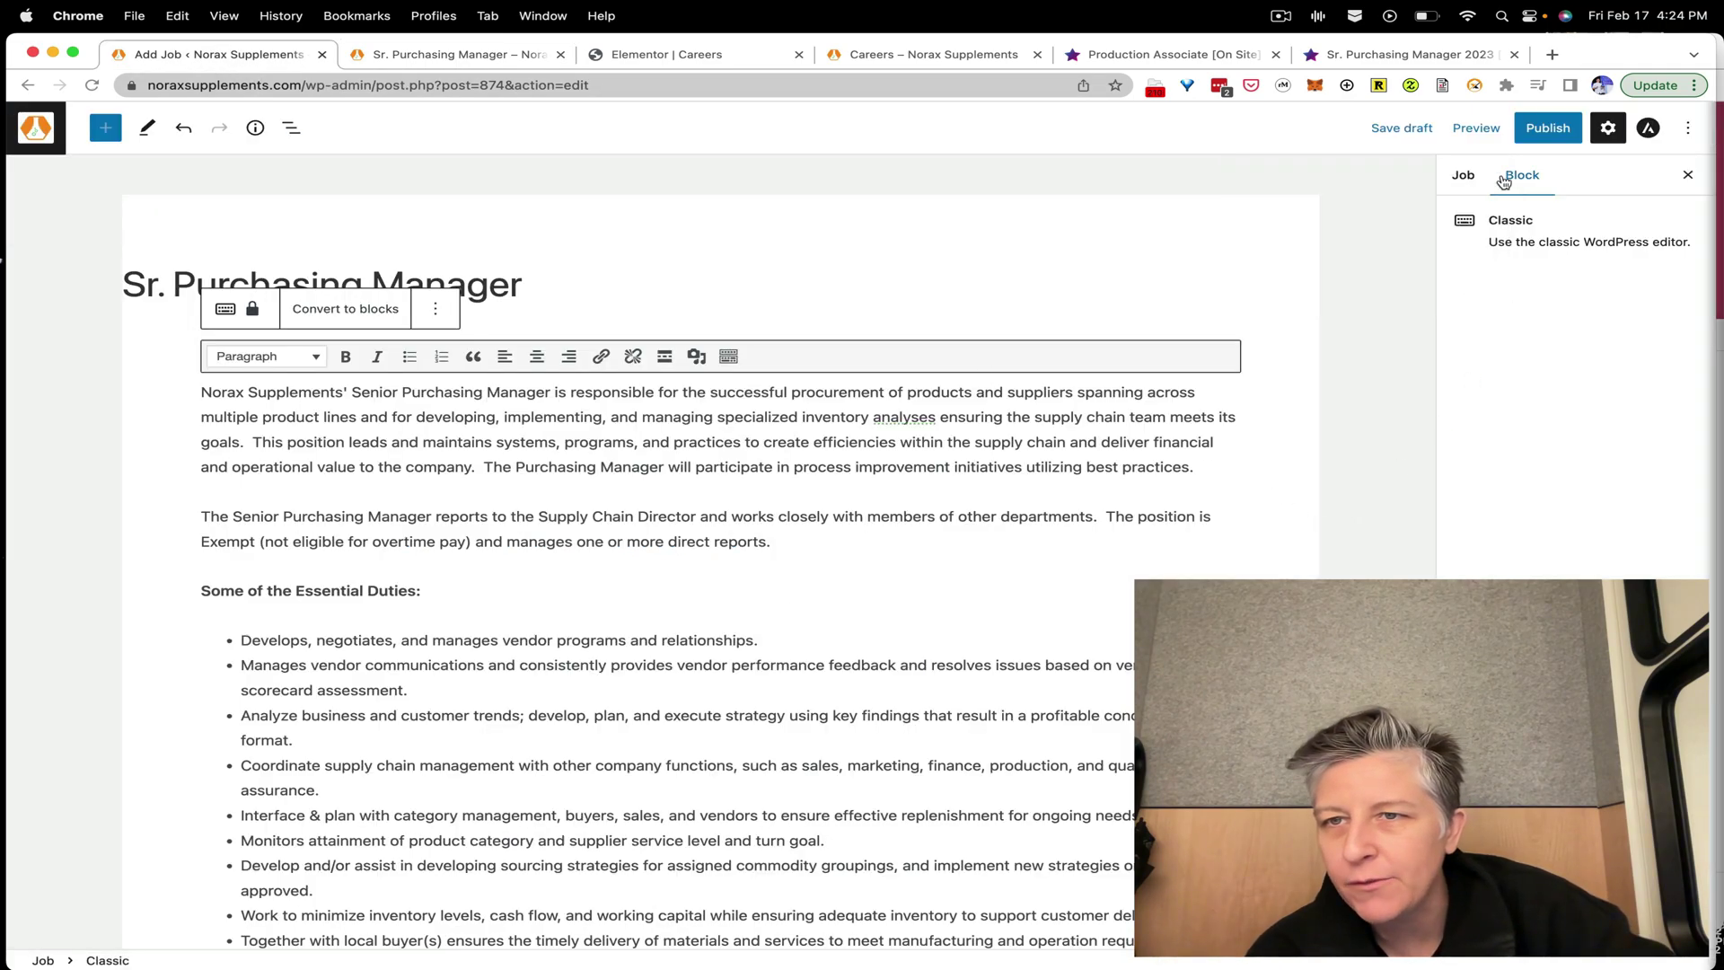
pyautogui.click(1455, 181)
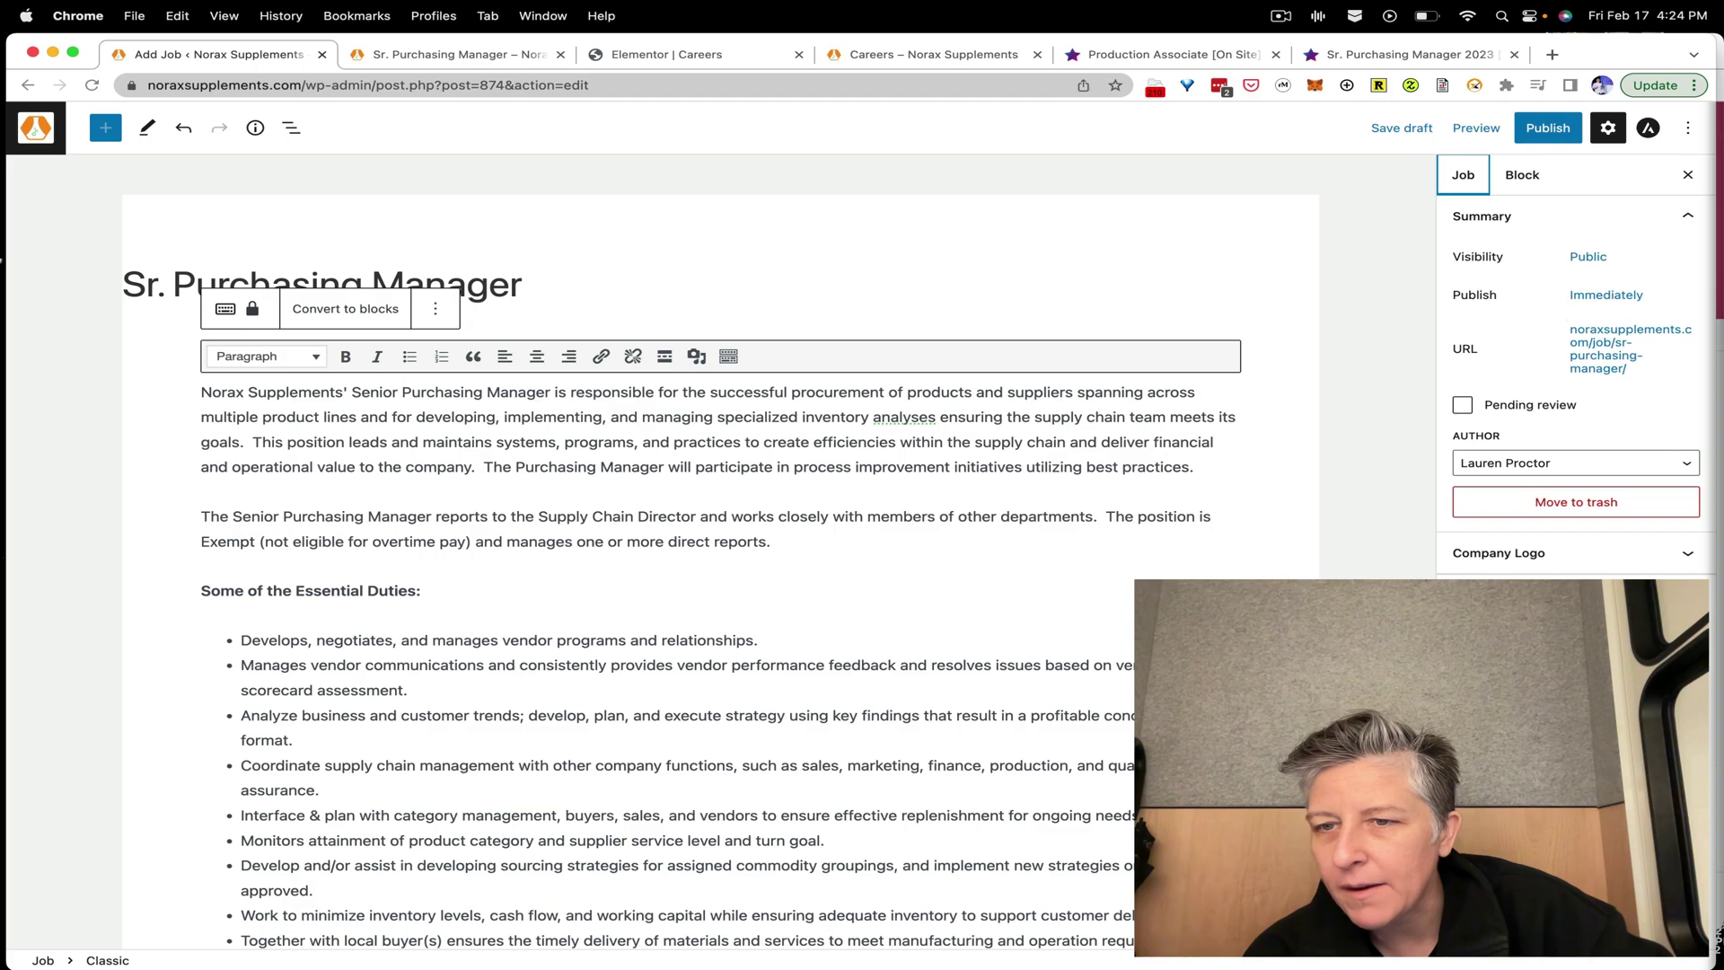
pyautogui.click(1532, 553)
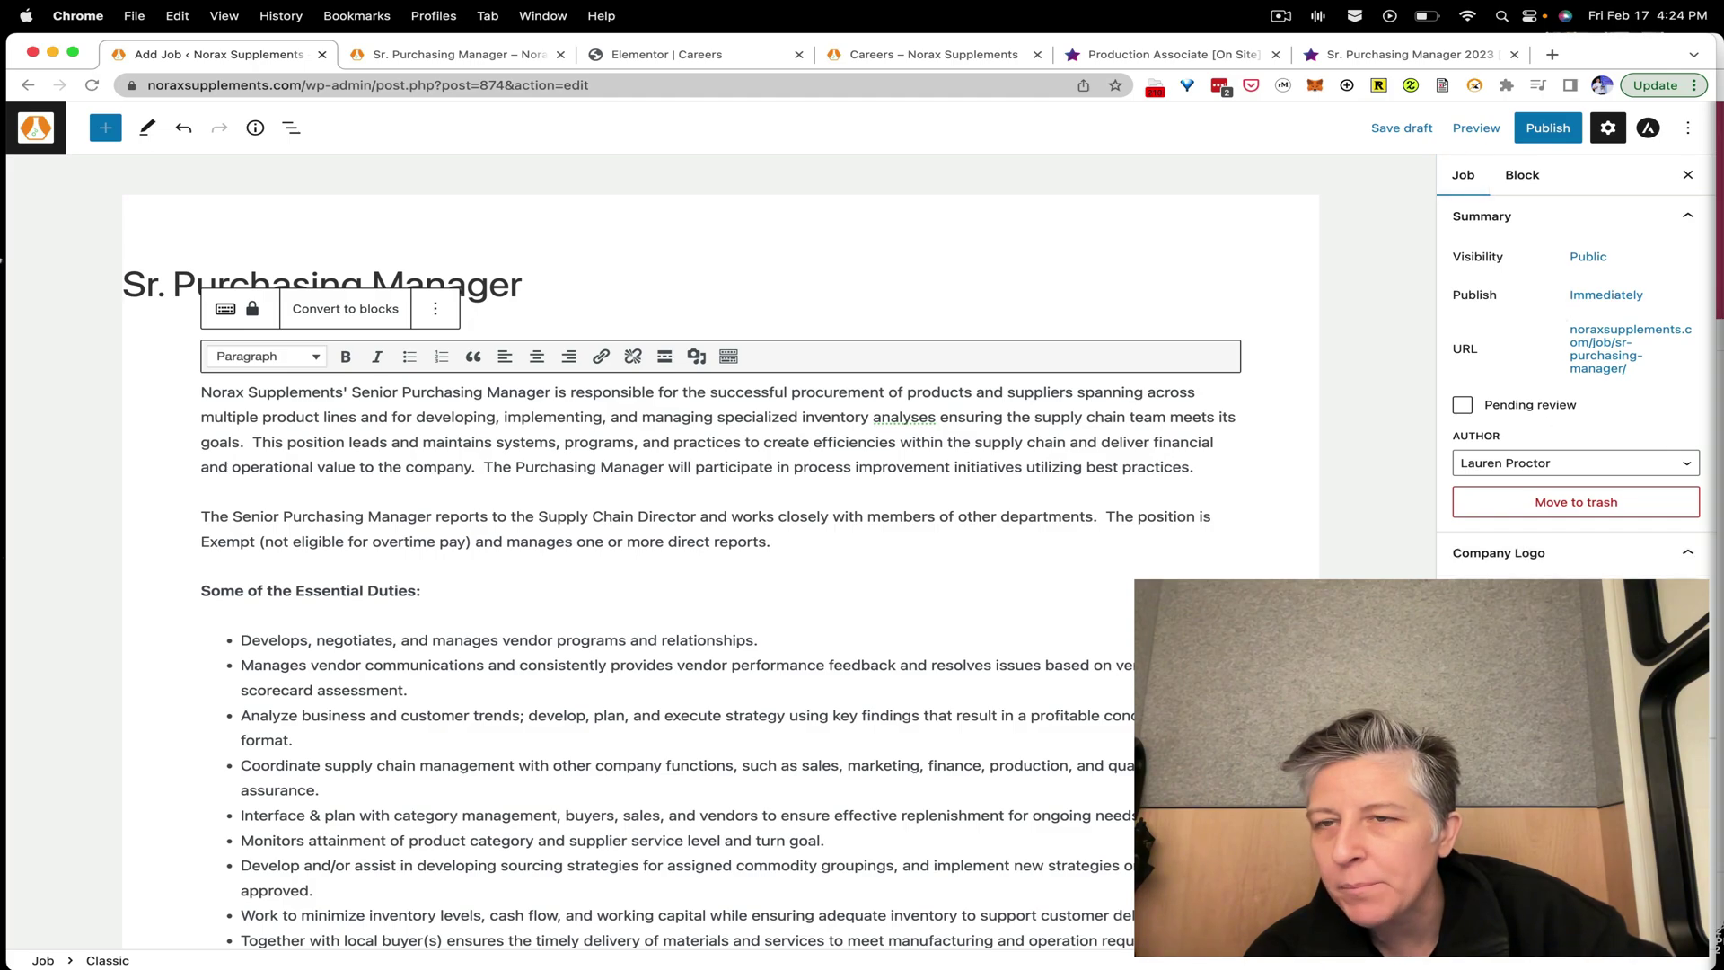
pyautogui.click(1520, 176)
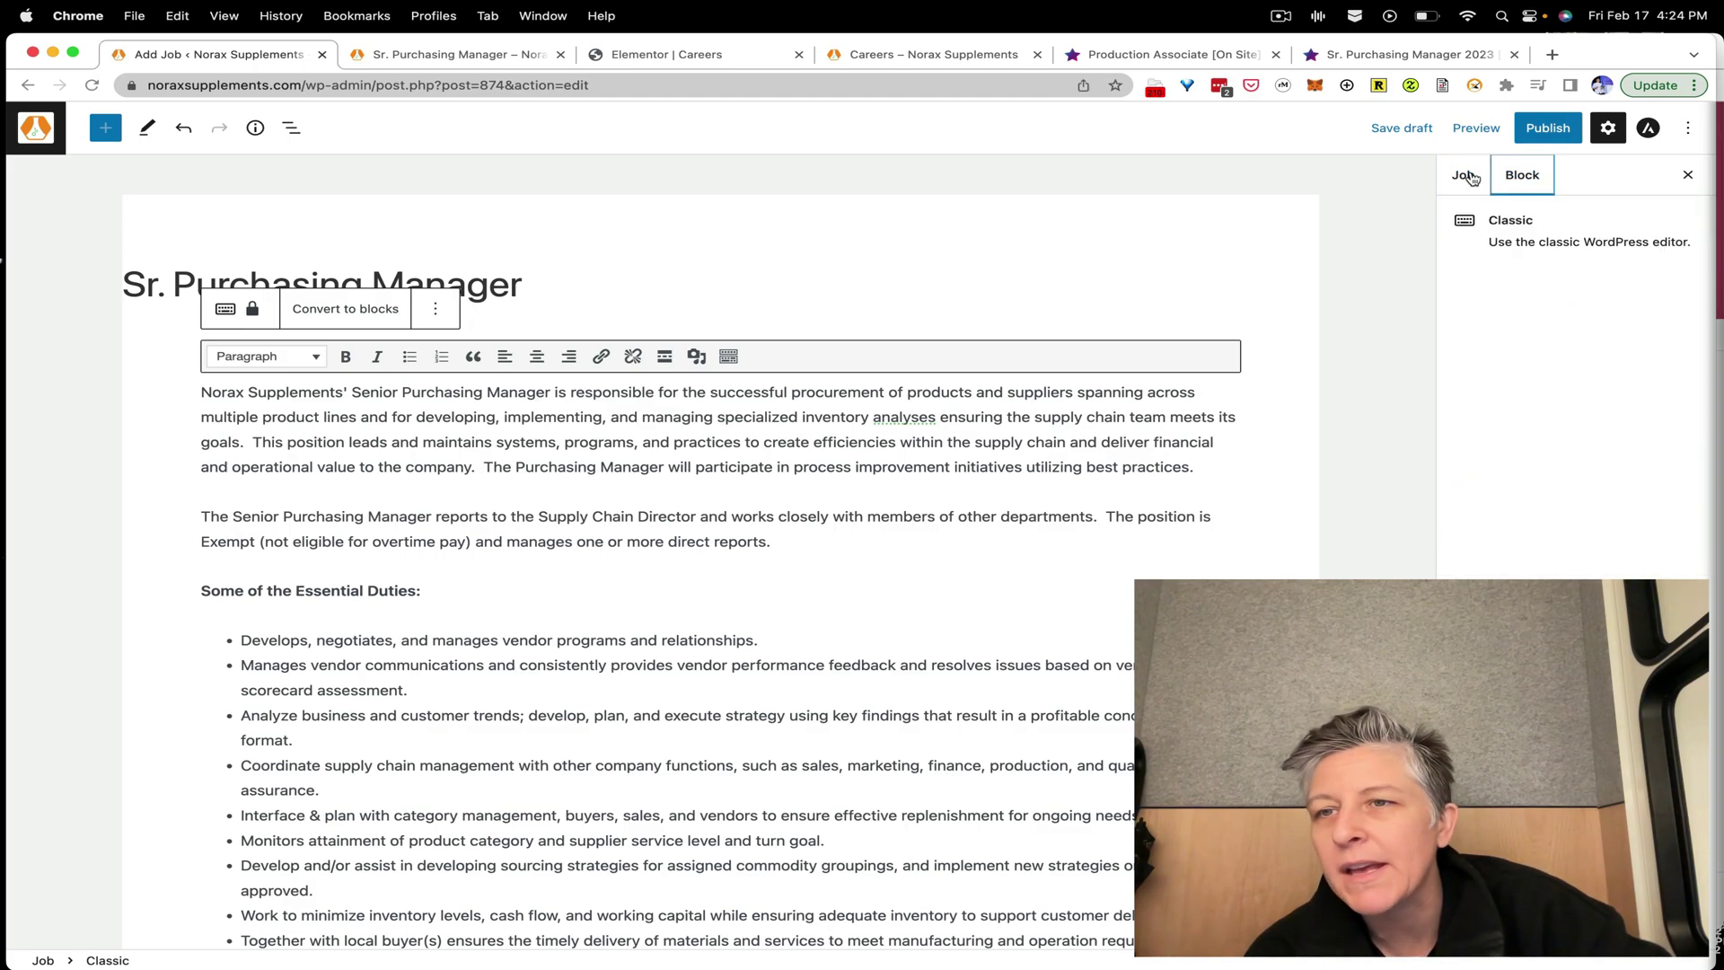
pyautogui.click(1468, 177)
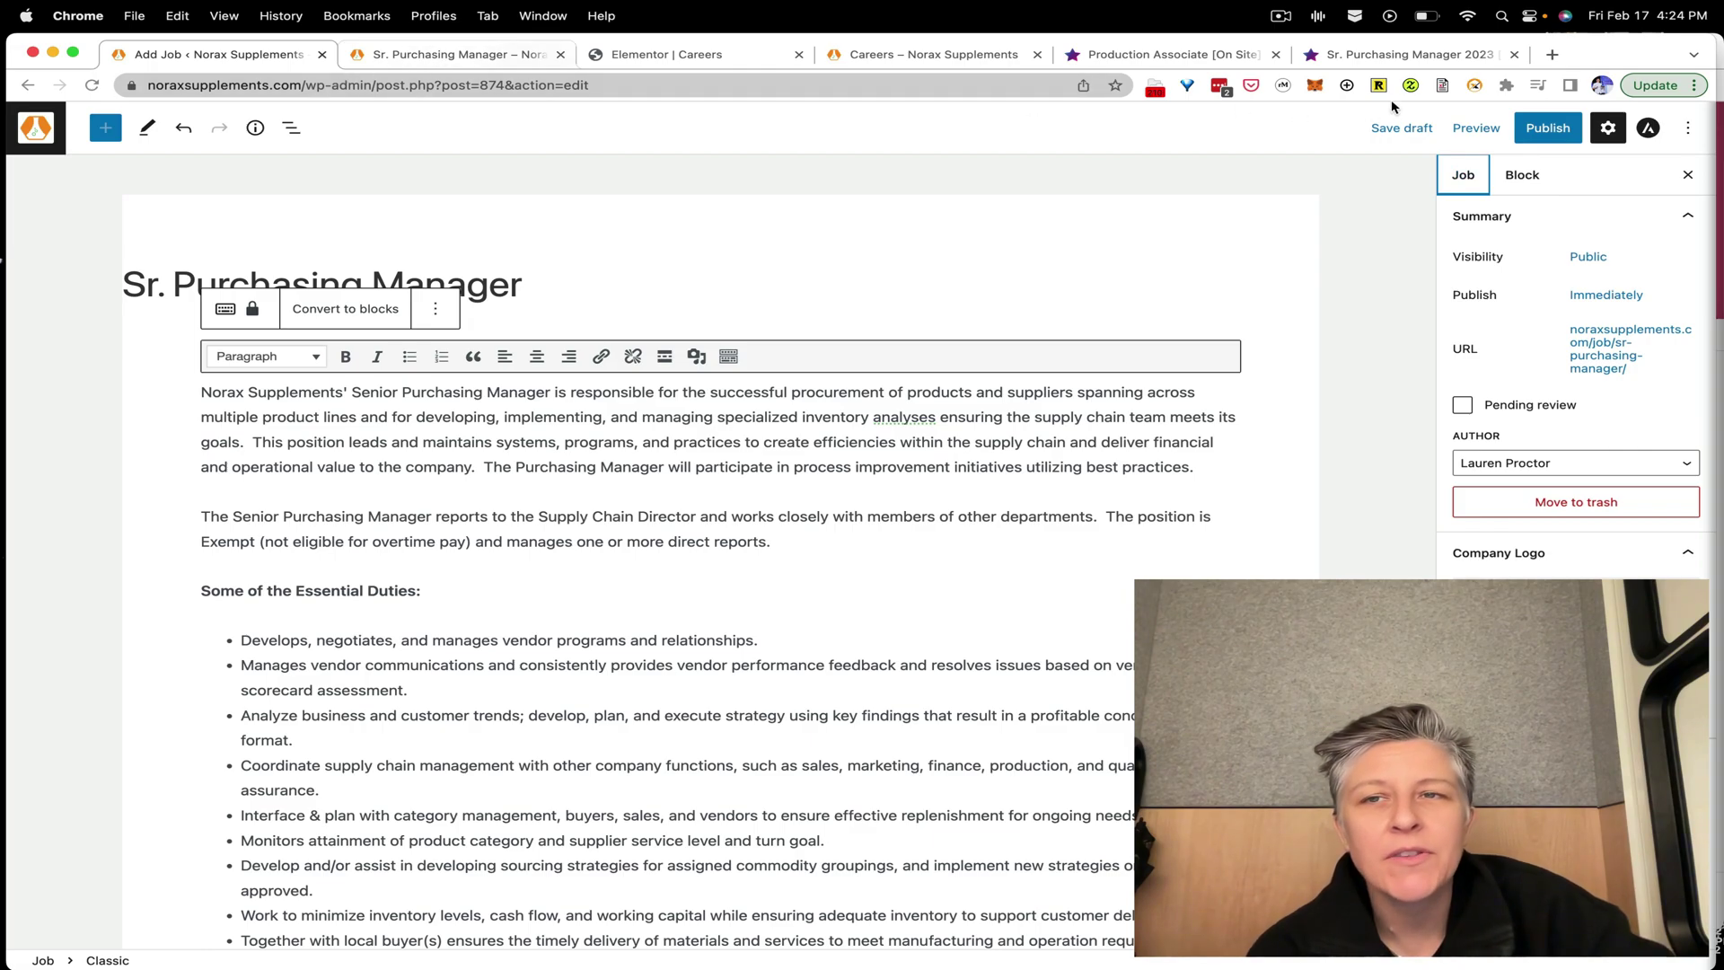
pyautogui.click(451, 57)
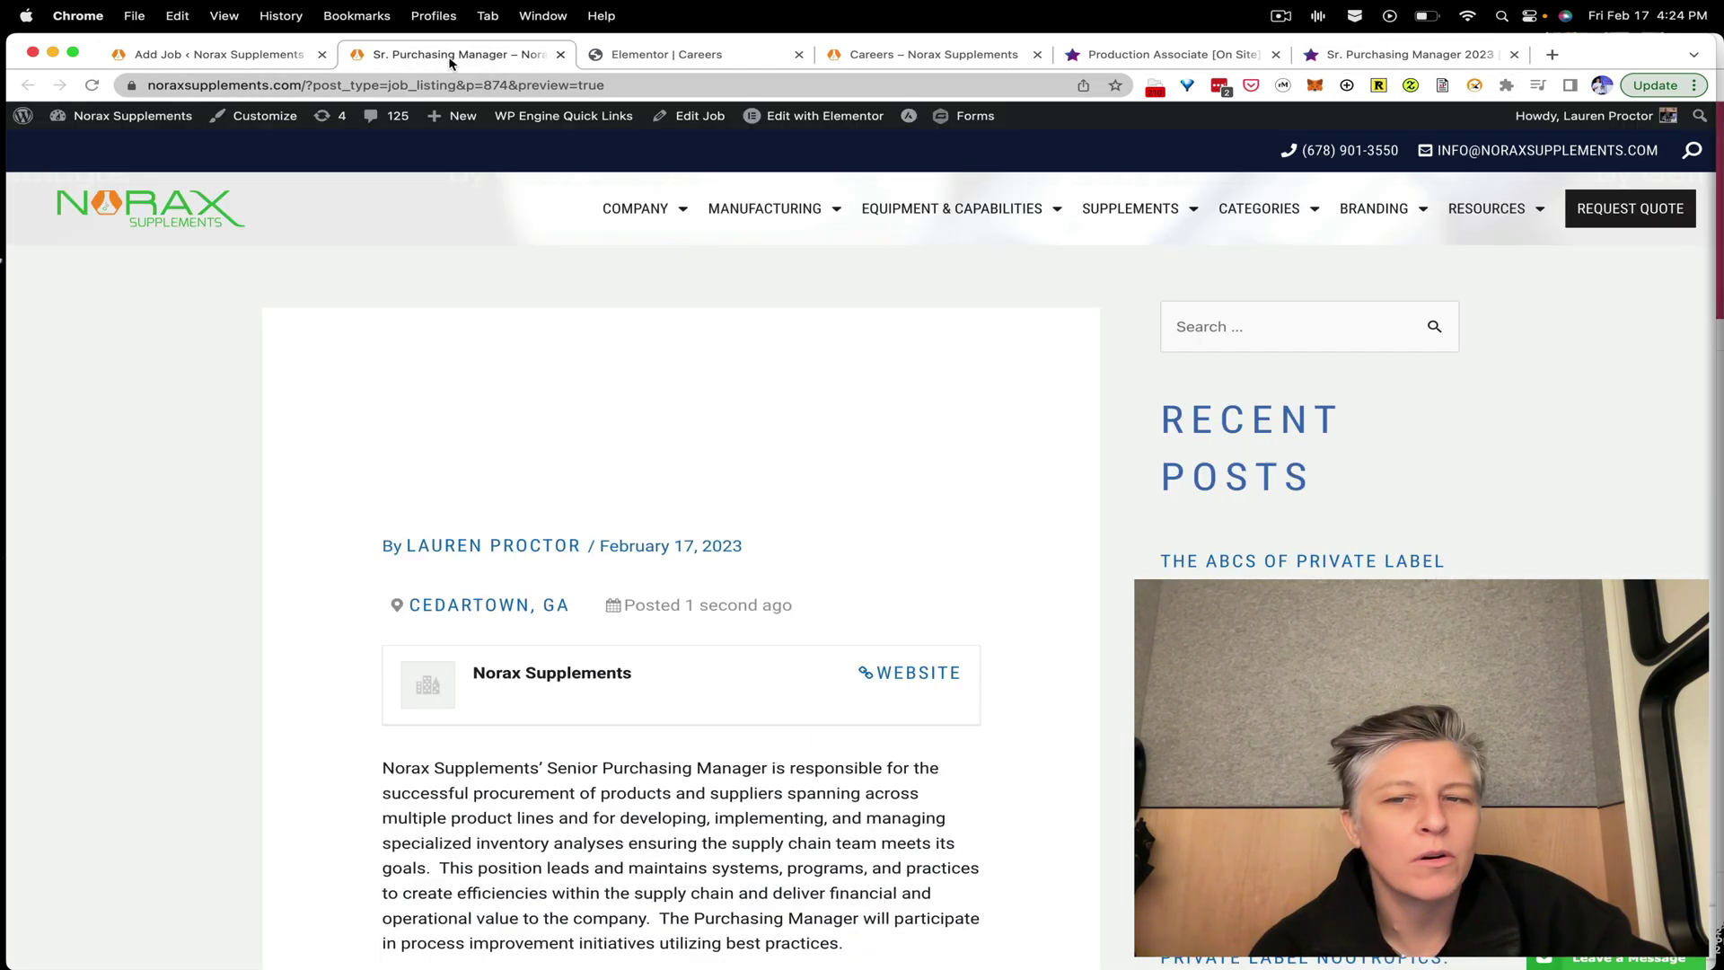
pyautogui.scroll(-3, 813, 526)
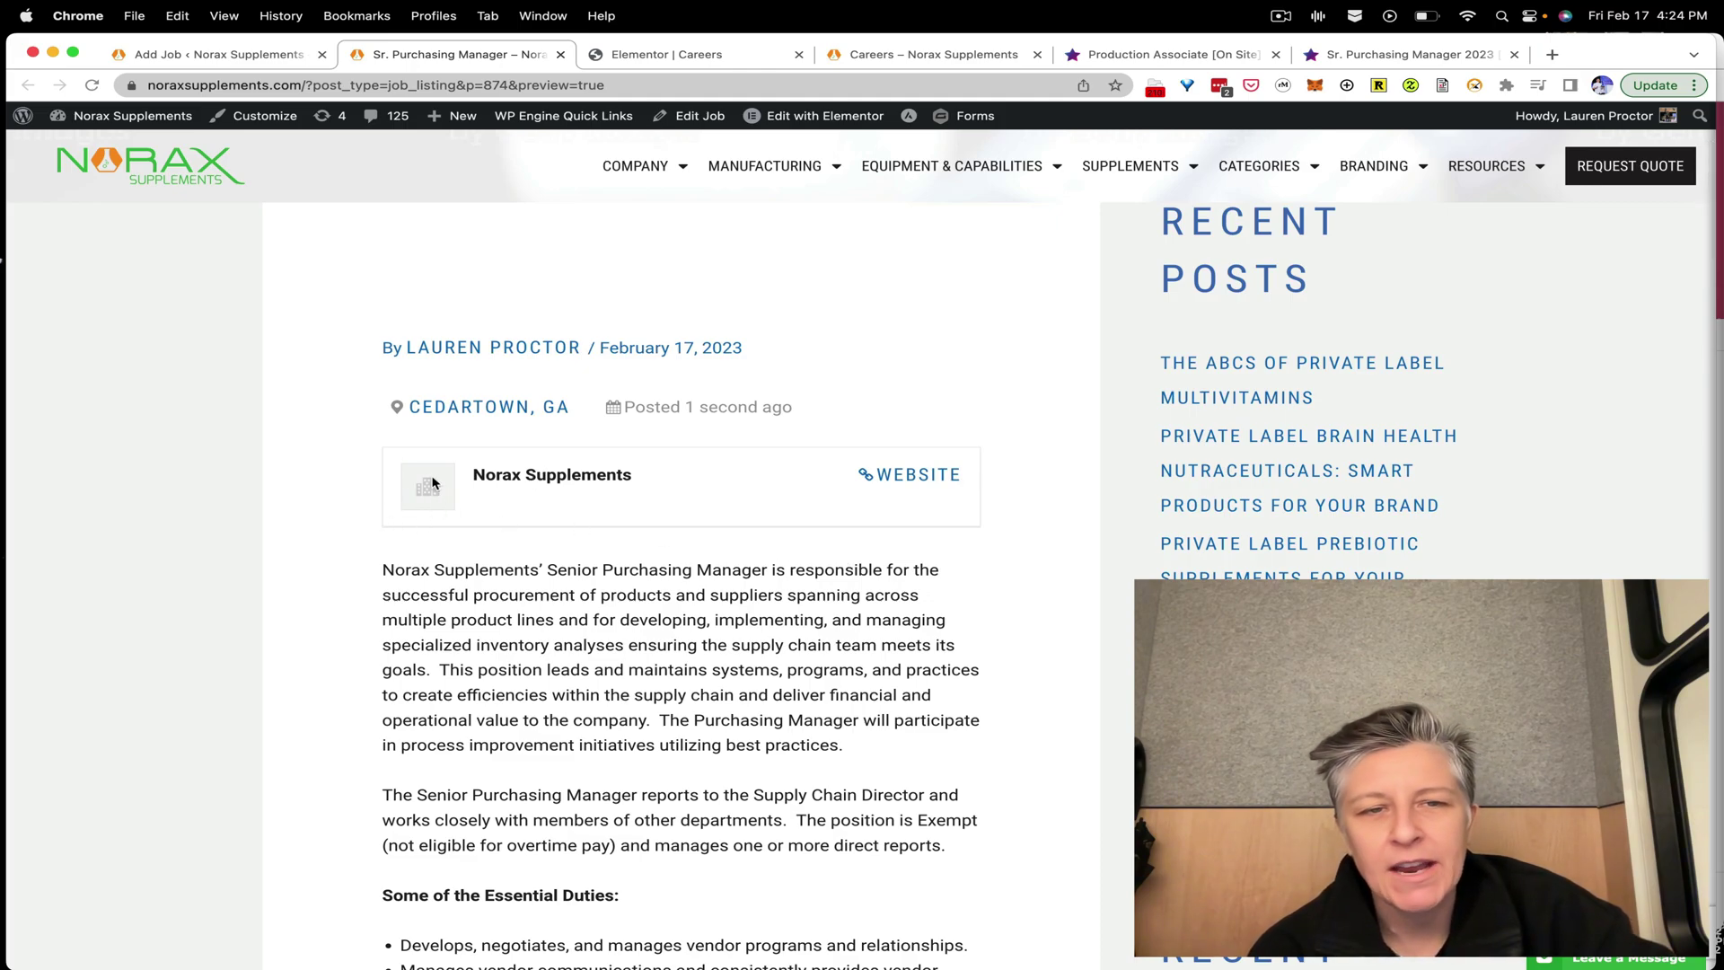
pyautogui.scroll(-1, 428, 492)
pyautogui.scroll(-3, 429, 490)
pyautogui.scroll(-2, 428, 488)
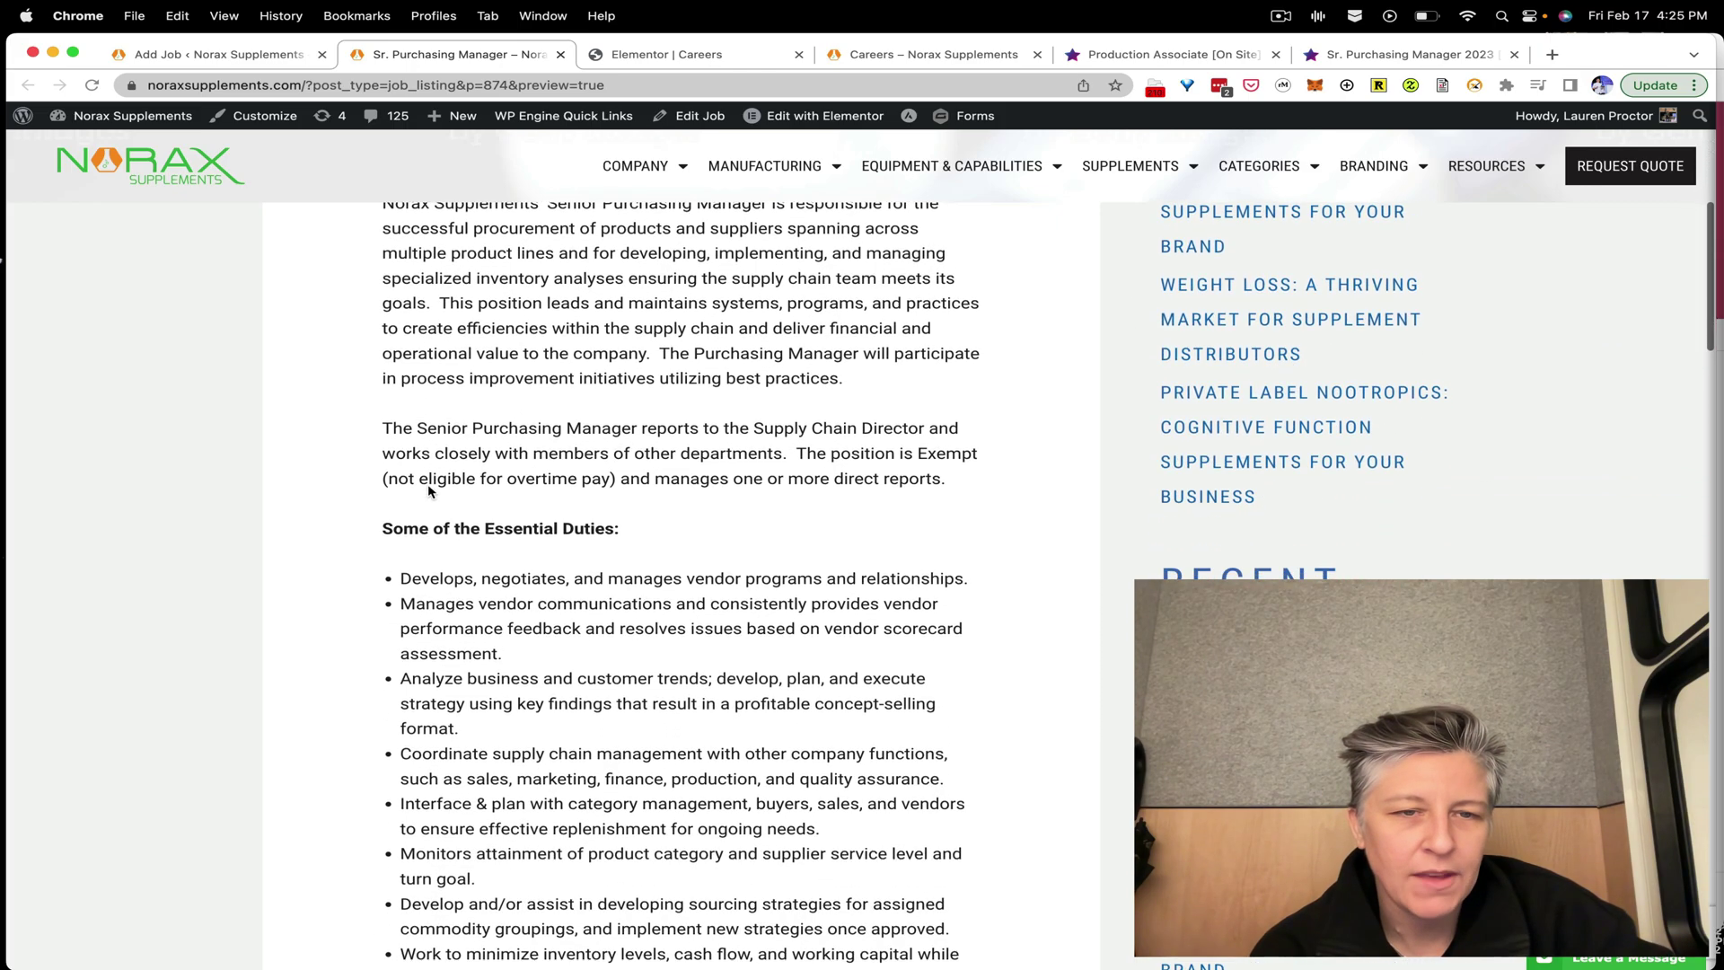
pyautogui.scroll(-3, 428, 483)
pyautogui.scroll(-5, 429, 485)
pyautogui.scroll(-5, 428, 485)
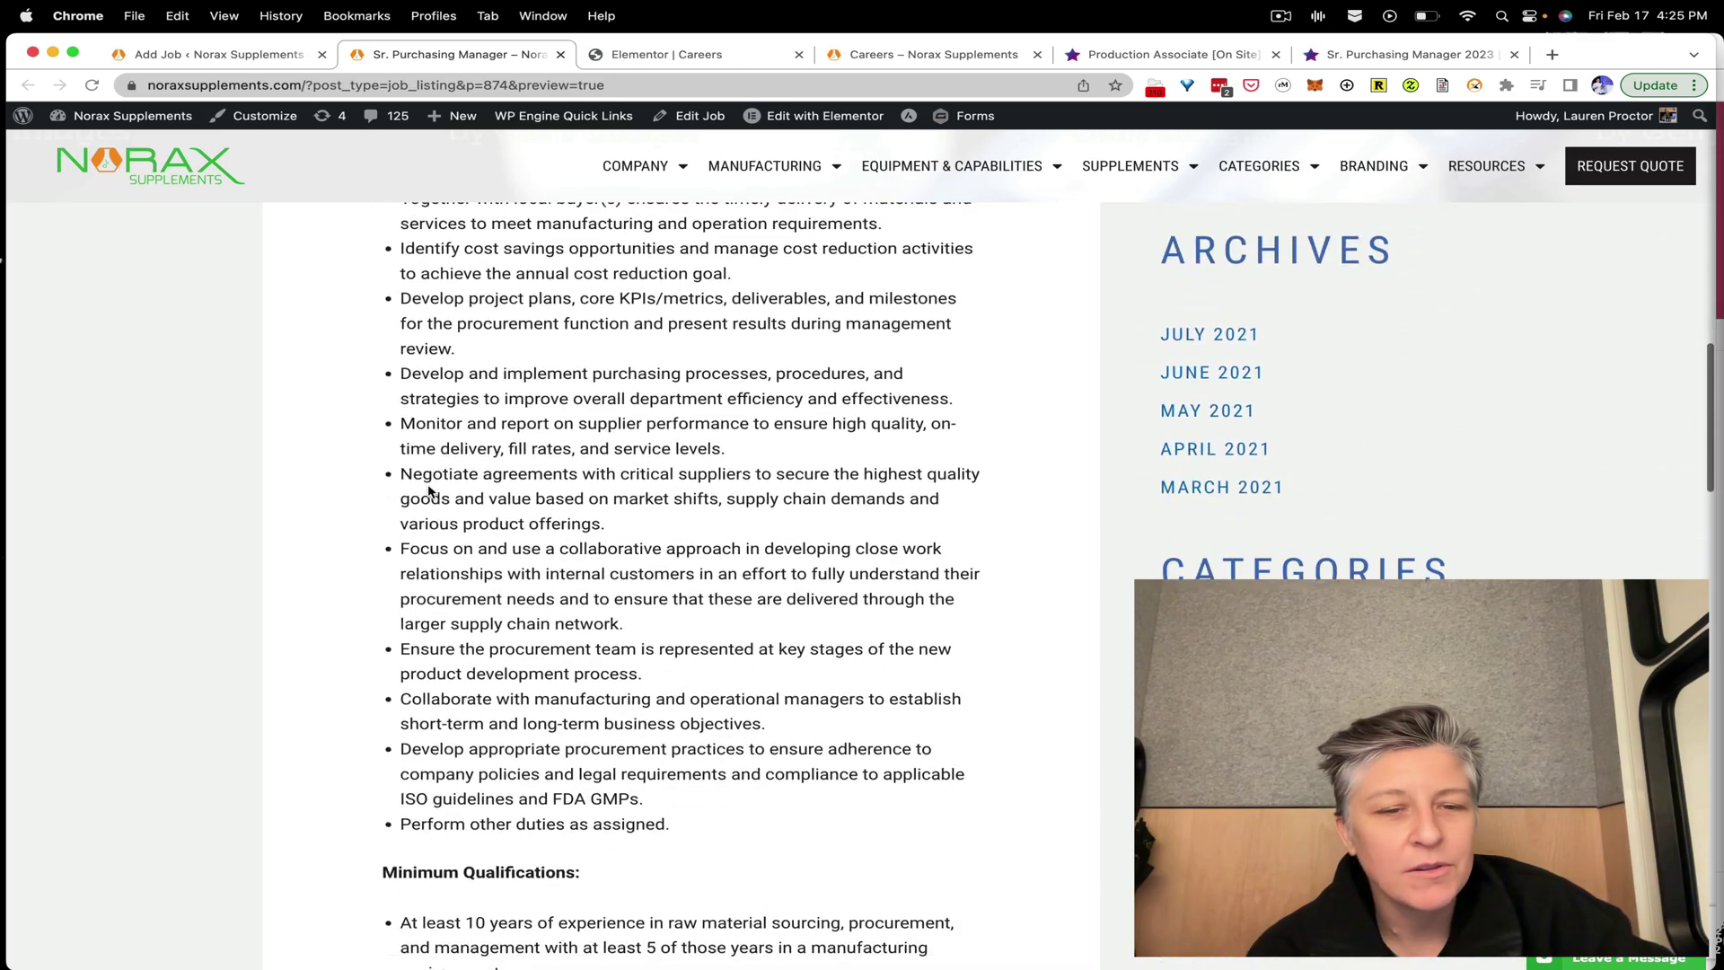
pyautogui.scroll(-8, 429, 487)
# - Replace the application email with the copied applytojob.com application URL
pyautogui.click(189, 54)
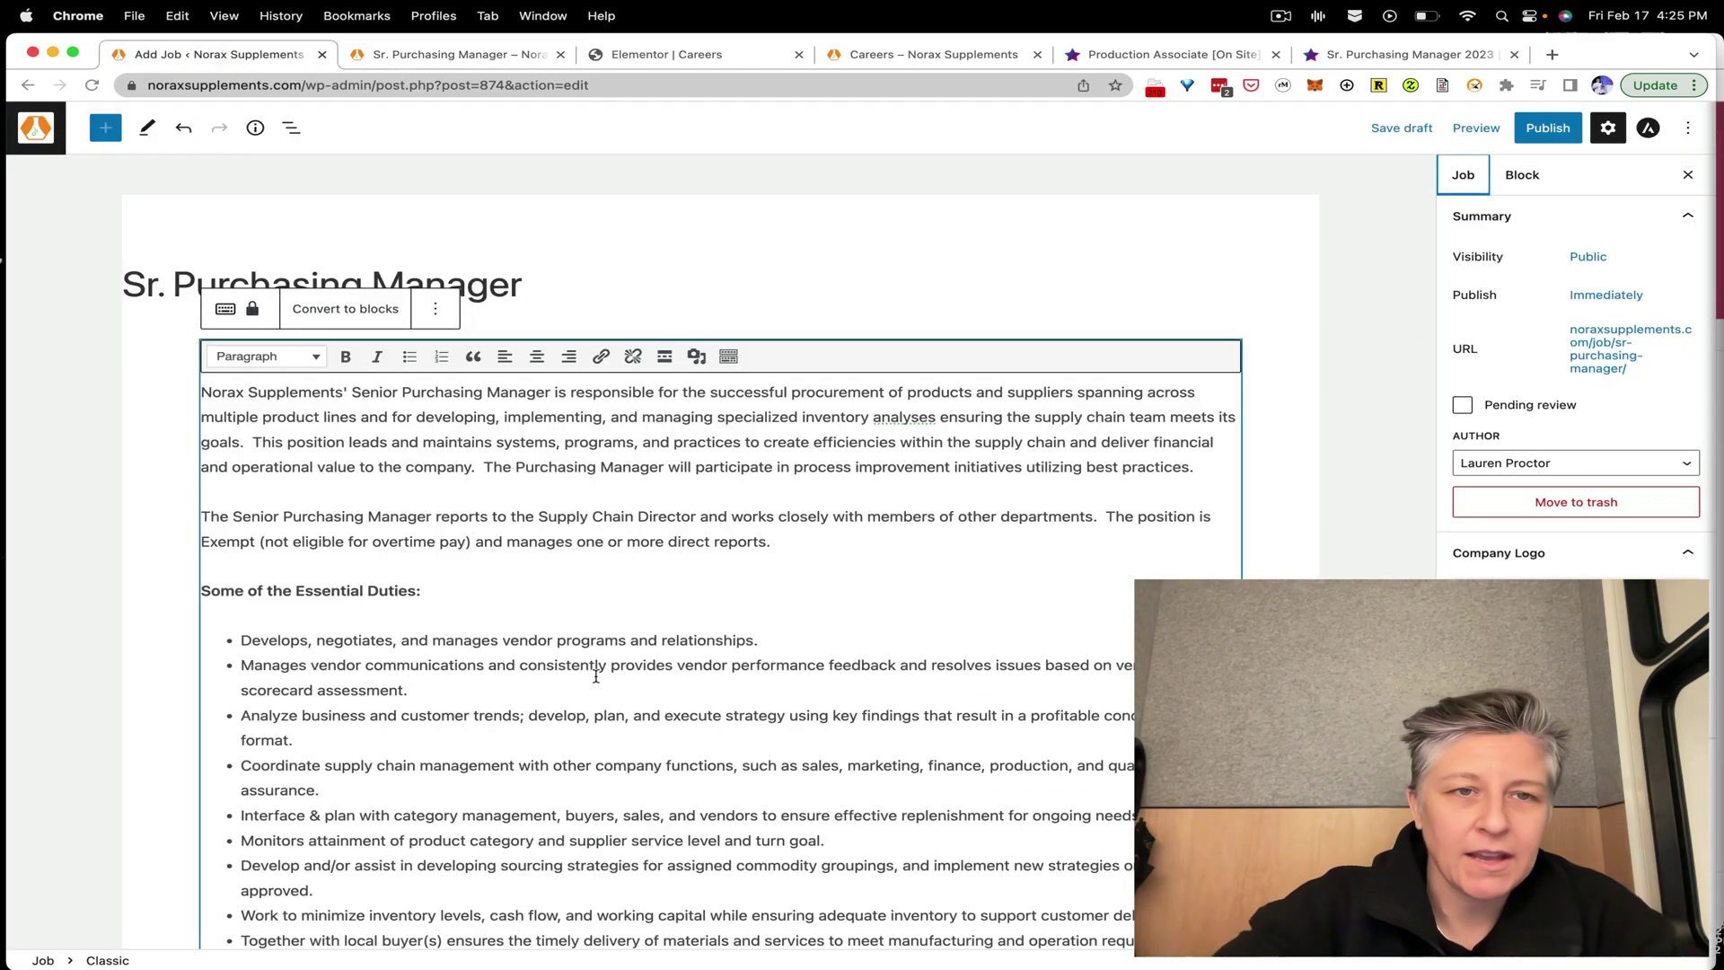
pyautogui.scroll(-5, 596, 677)
pyautogui.scroll(-5, 597, 677)
pyautogui.scroll(-10, 597, 680)
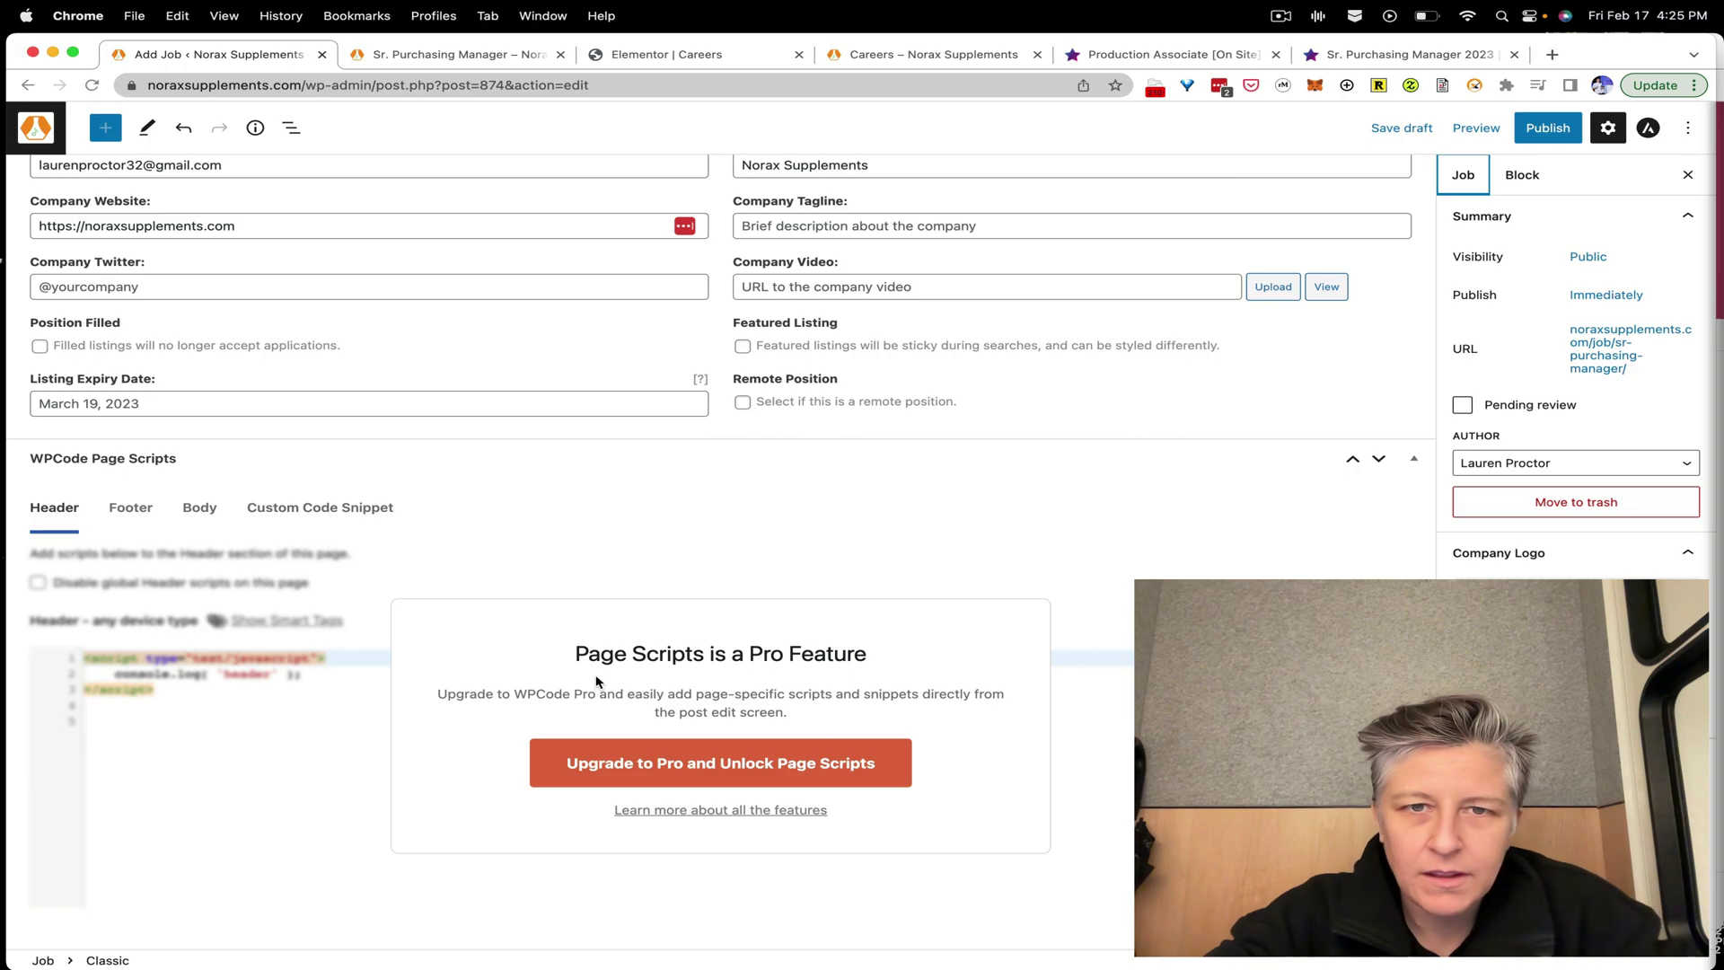
pyautogui.press('super+f')
pyautogui.write('appli')
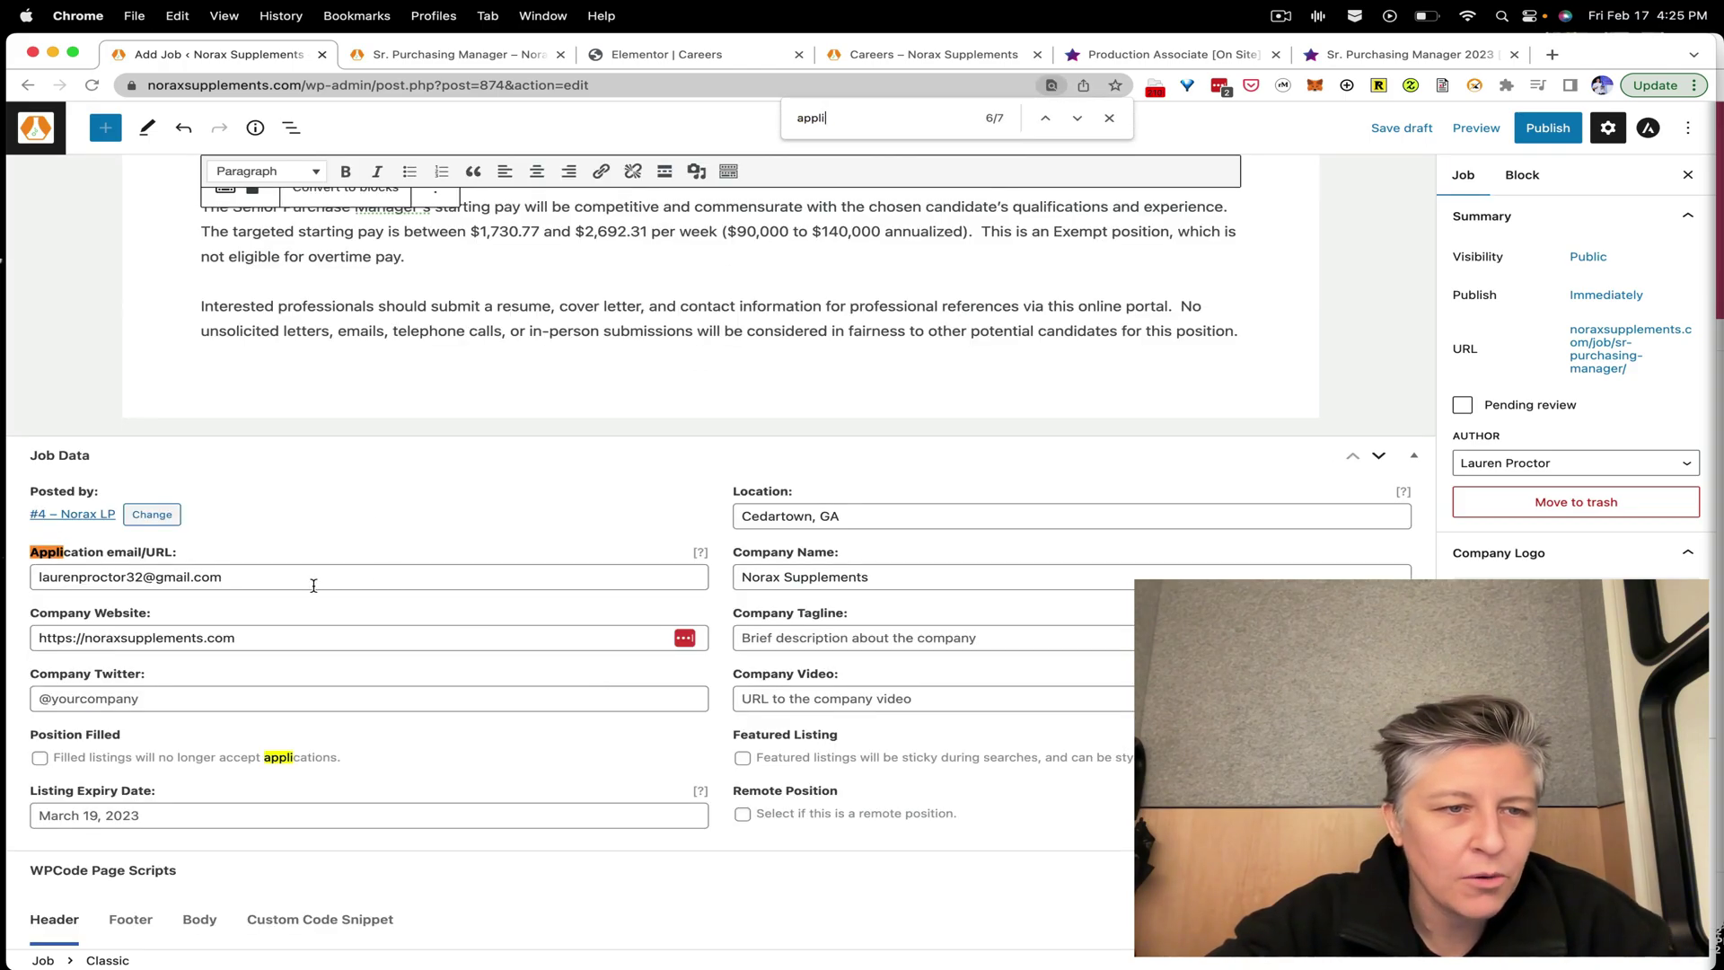
pyautogui.click(313, 584)
pyautogui.click(375, 545)
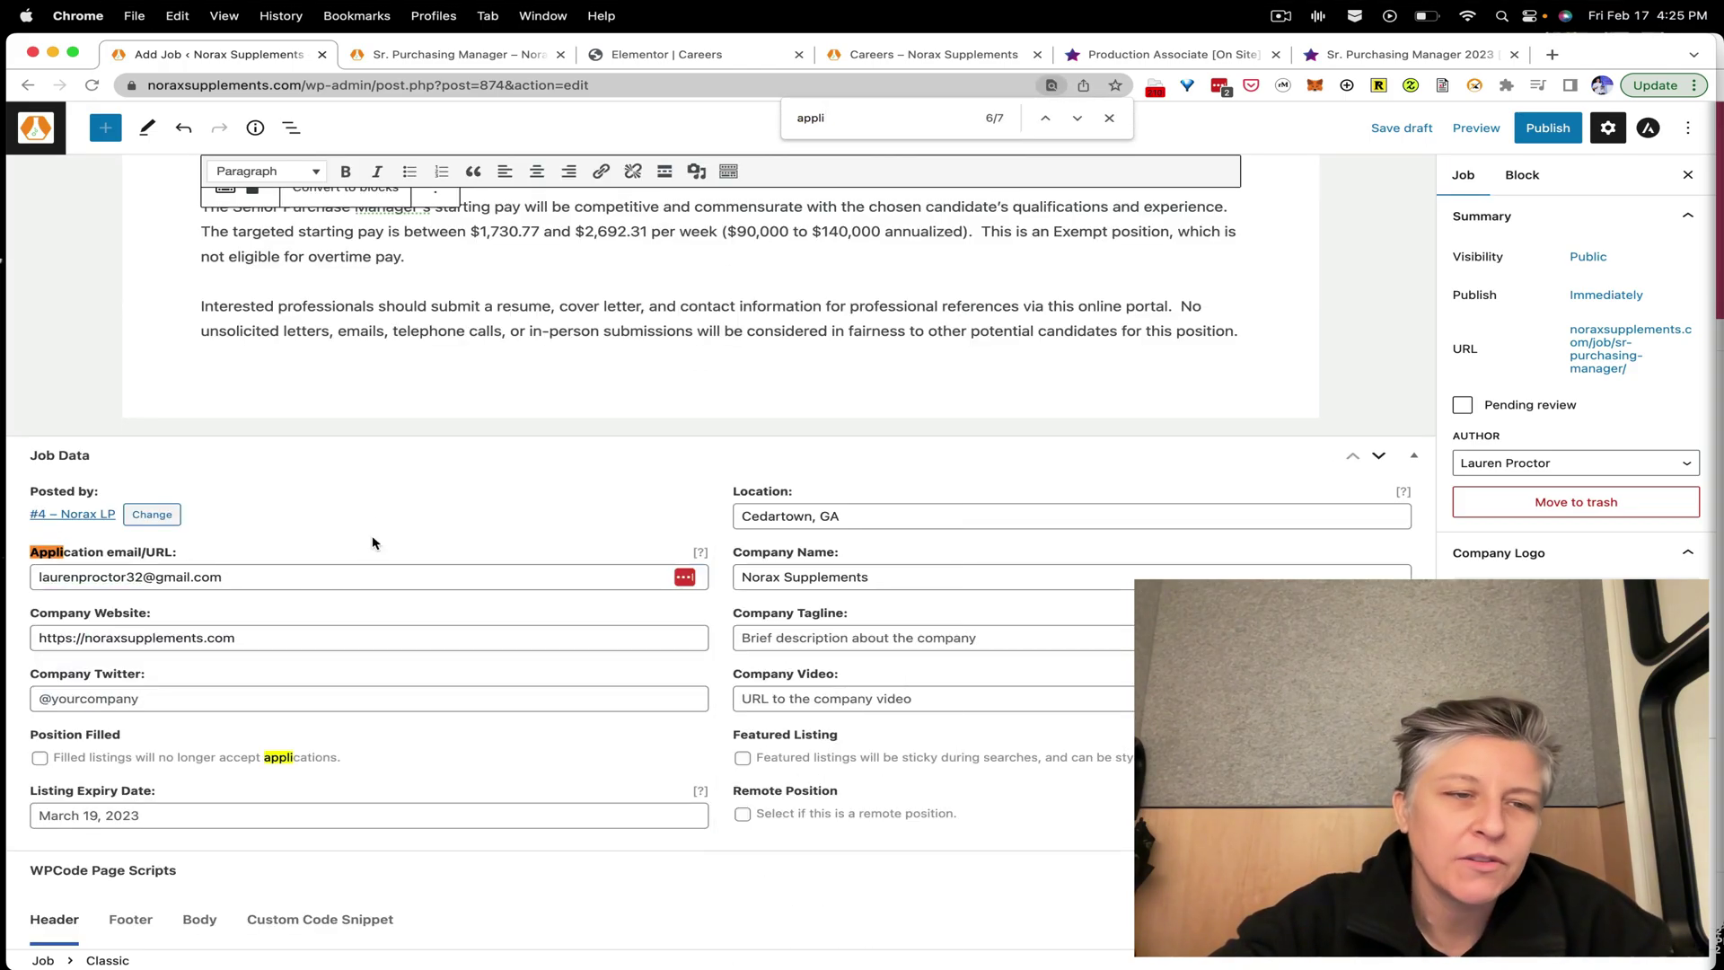
pyautogui.click(166, 577)
pyautogui.press('BackSpace')
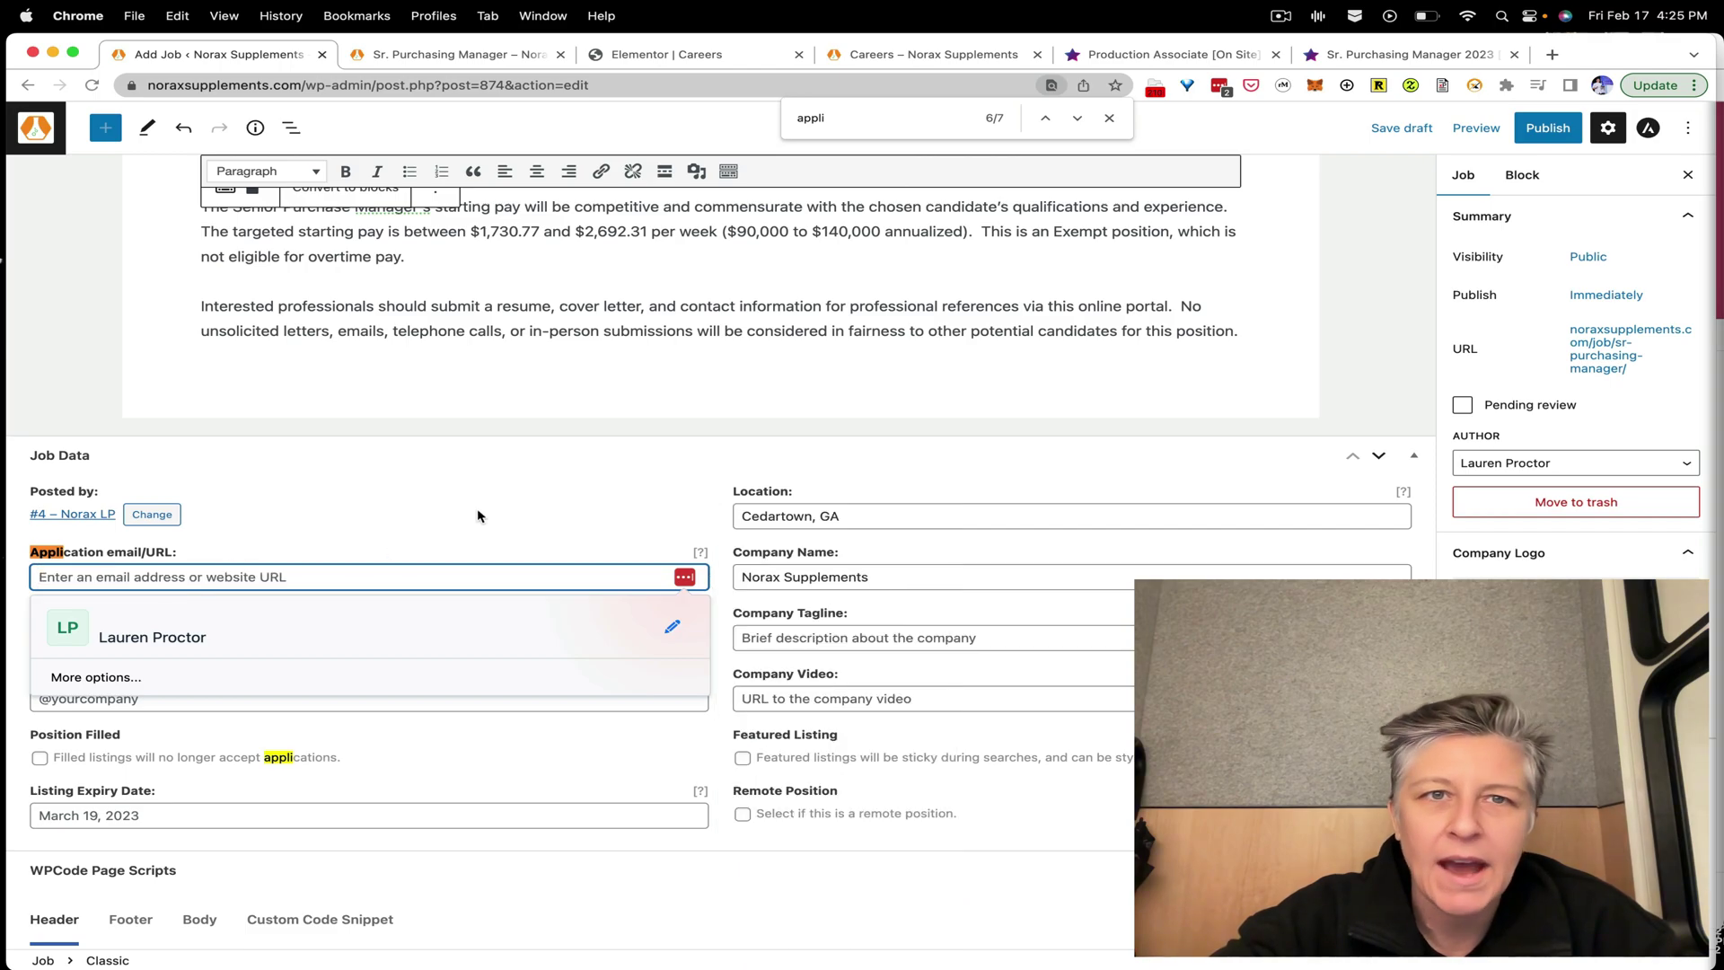
pyautogui.click(1162, 54)
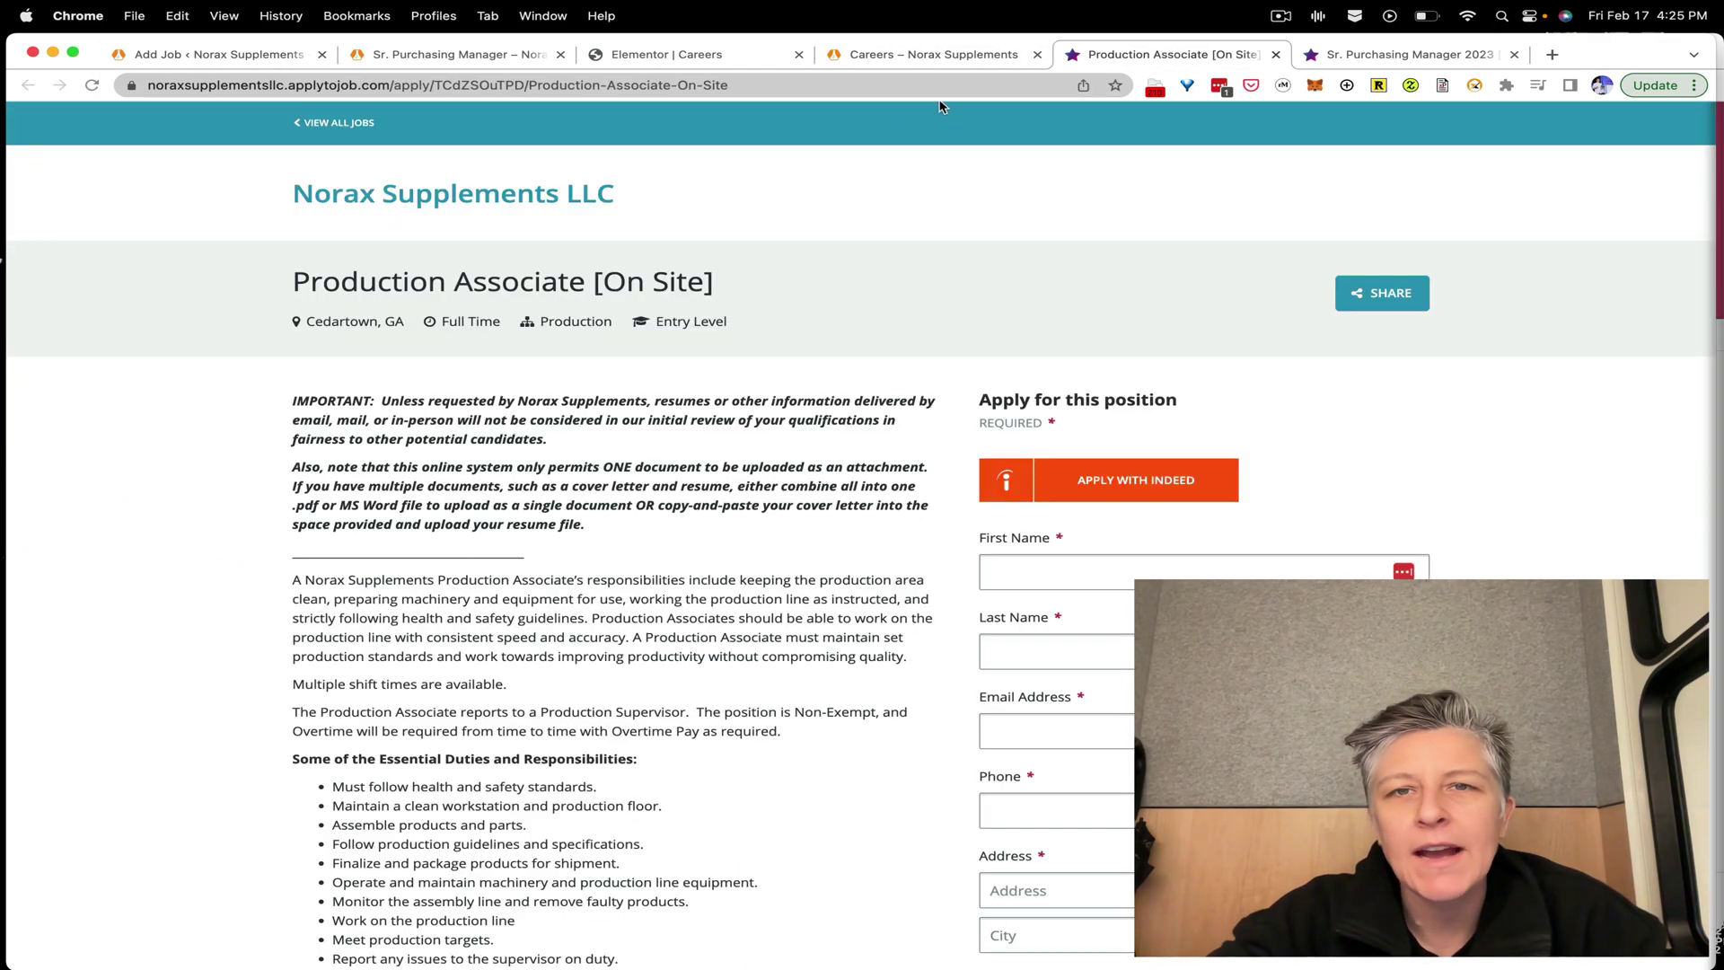
pyautogui.click(203, 54)
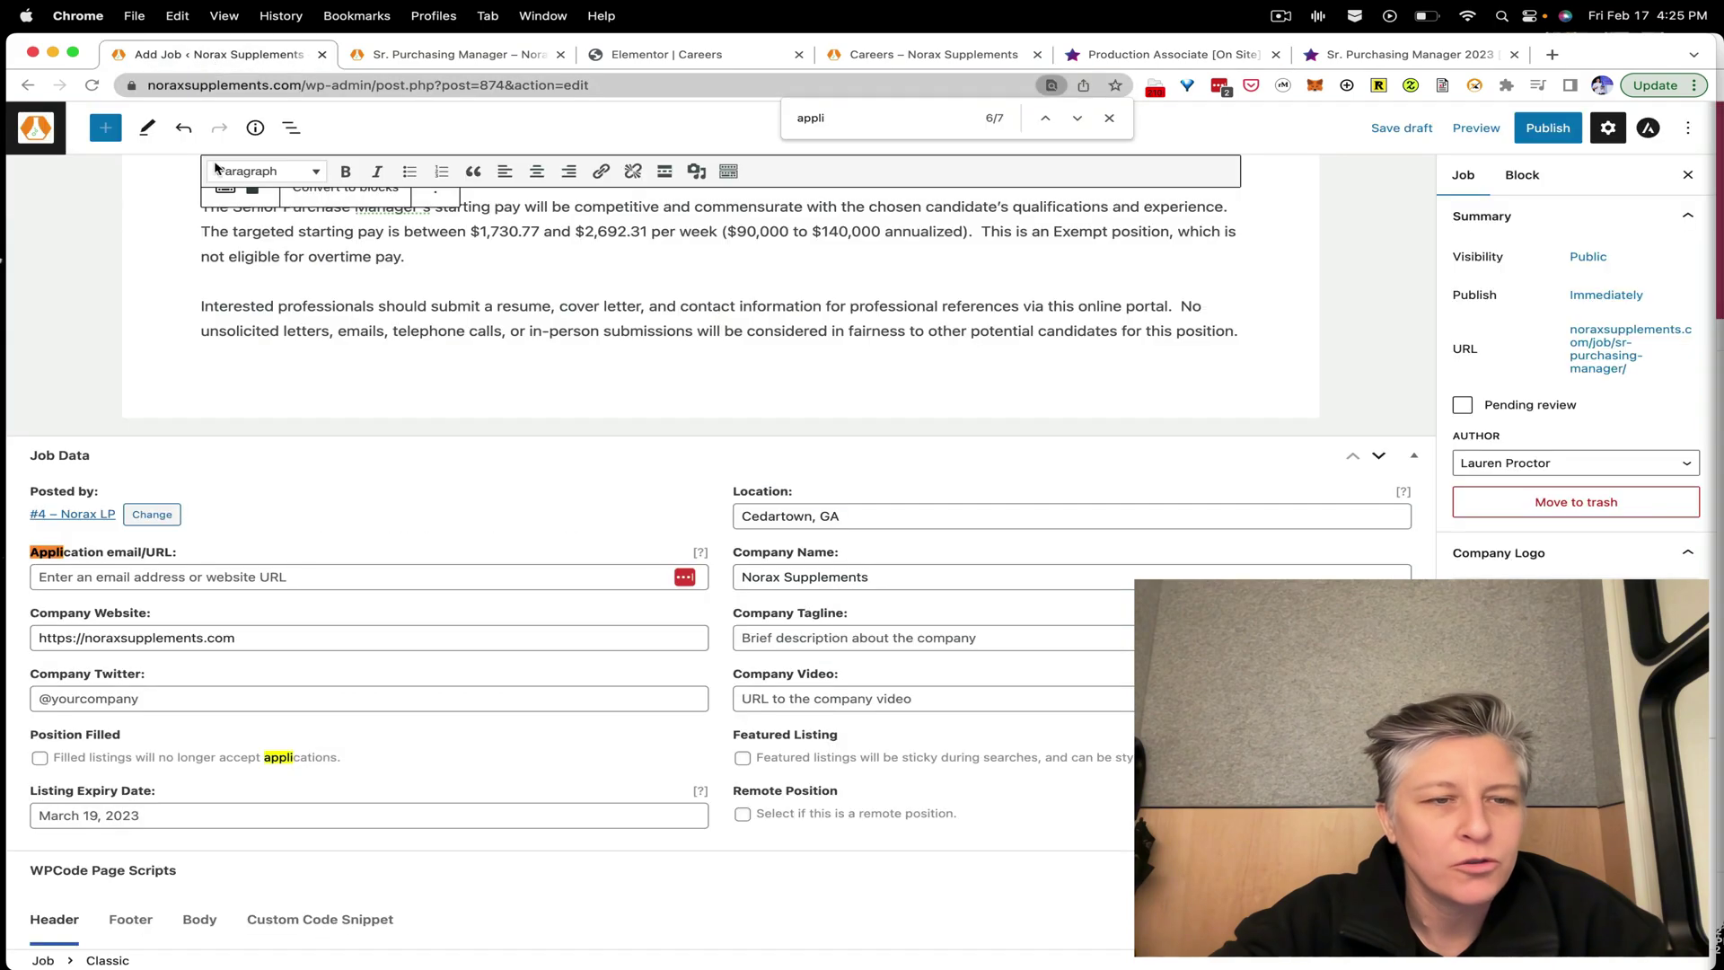
pyautogui.click(168, 580)
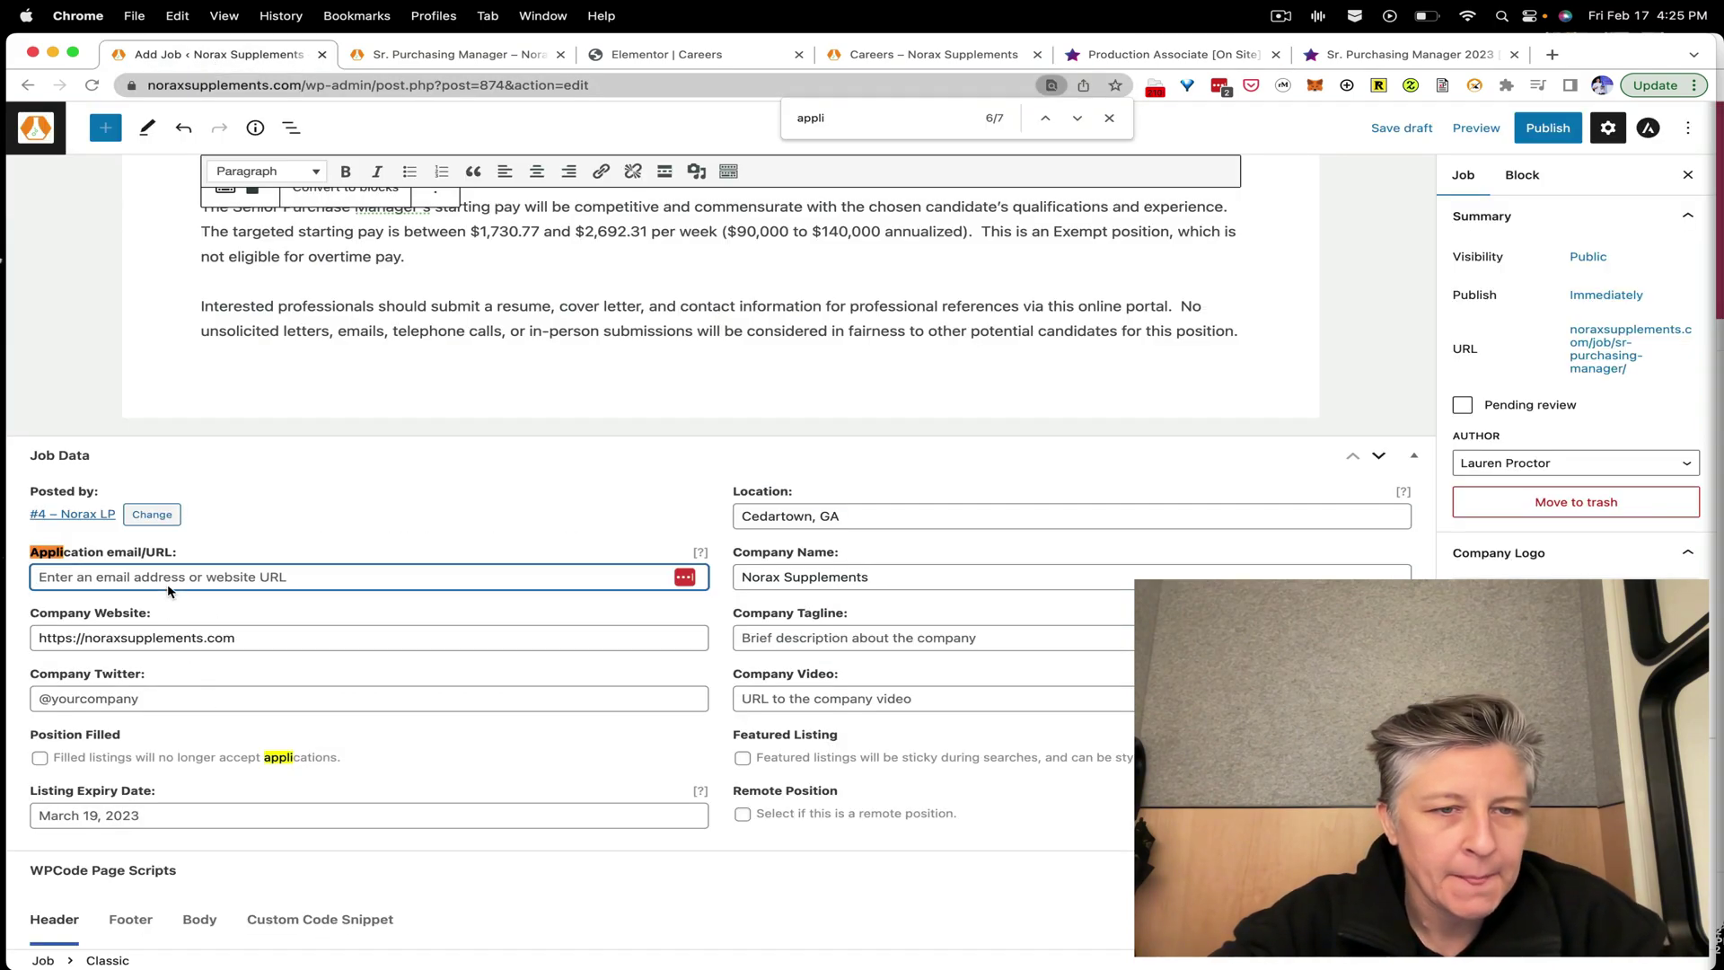
pyautogui.write('https://noraxsupplementsllc.applytojob.com/apply/TCdZSOuTPD/Production-Associate-On-Site')
pyautogui.scroll(5, 924, 481)
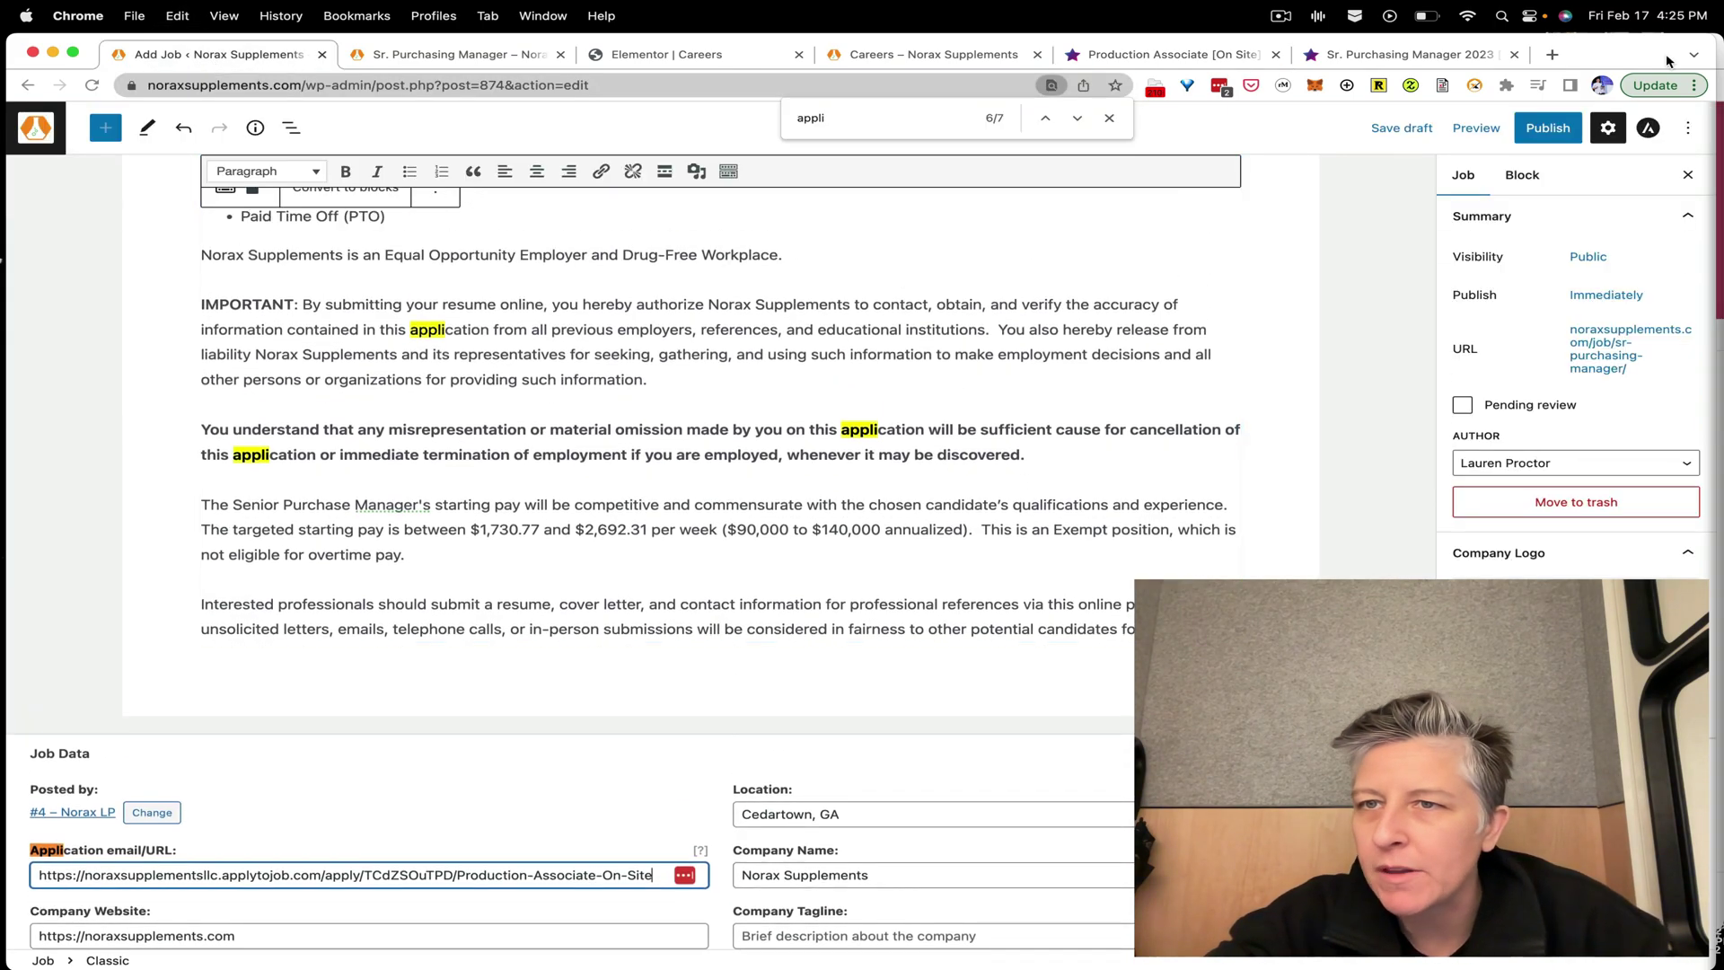
# - Publish the Sr. Purchasing Manager job and test its Apply for job link to applytojob
pyautogui.click(1540, 135)
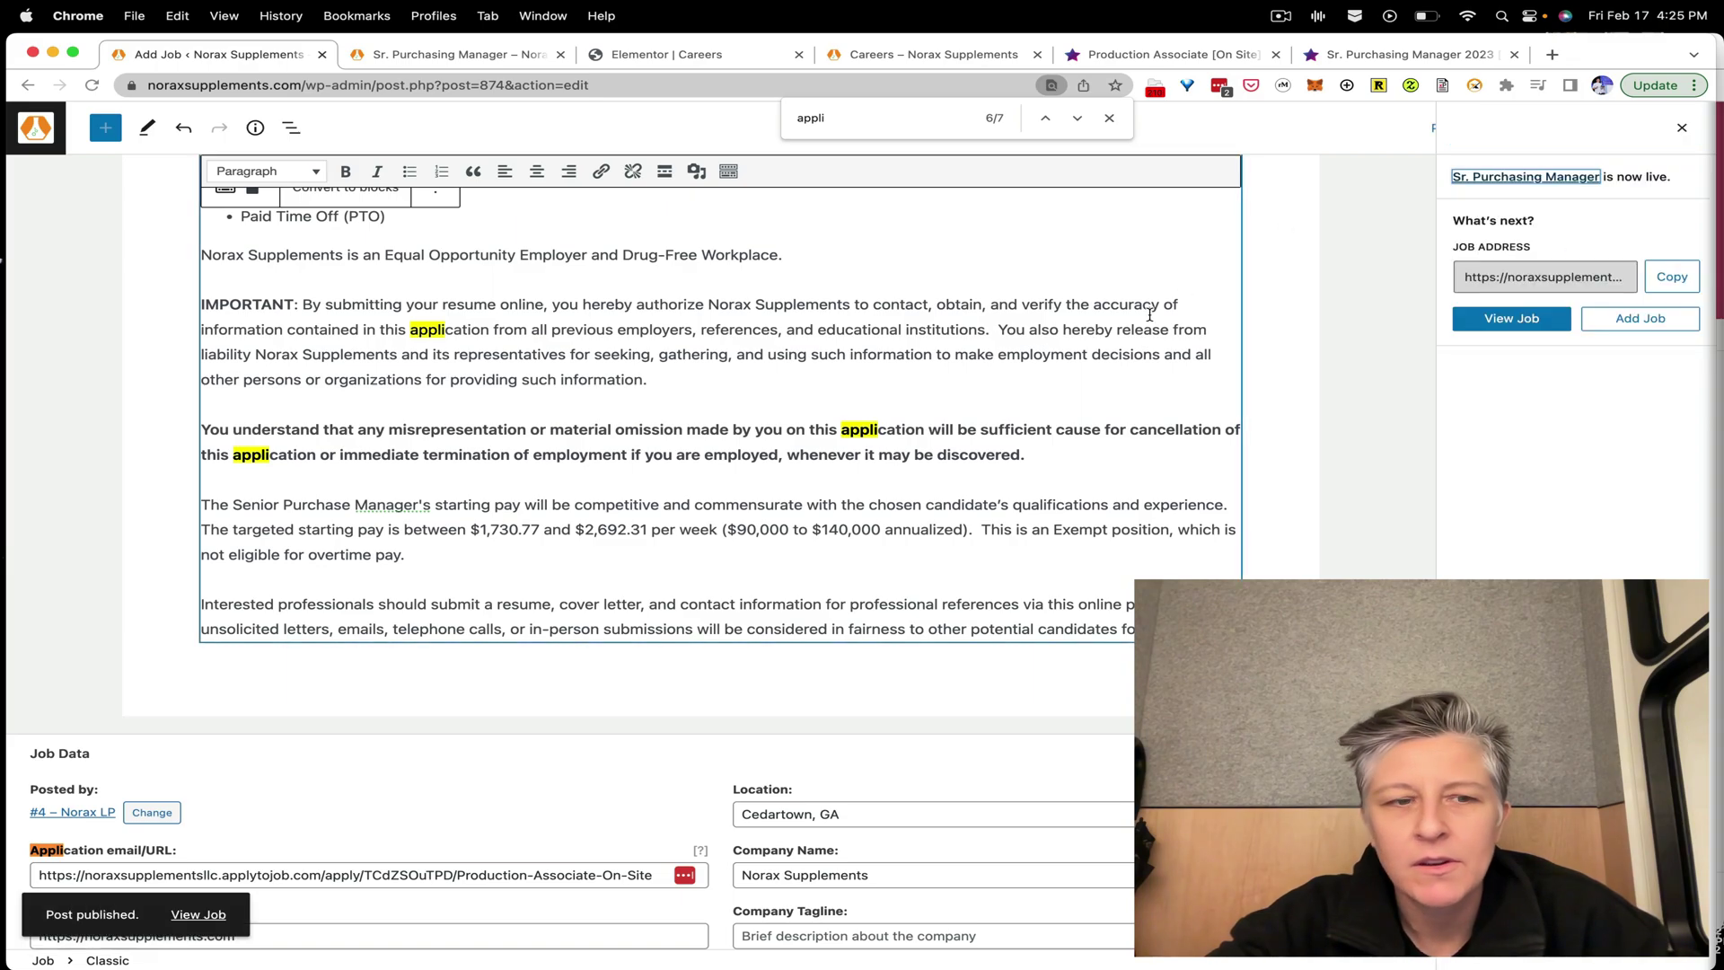
pyautogui.press('super+r')
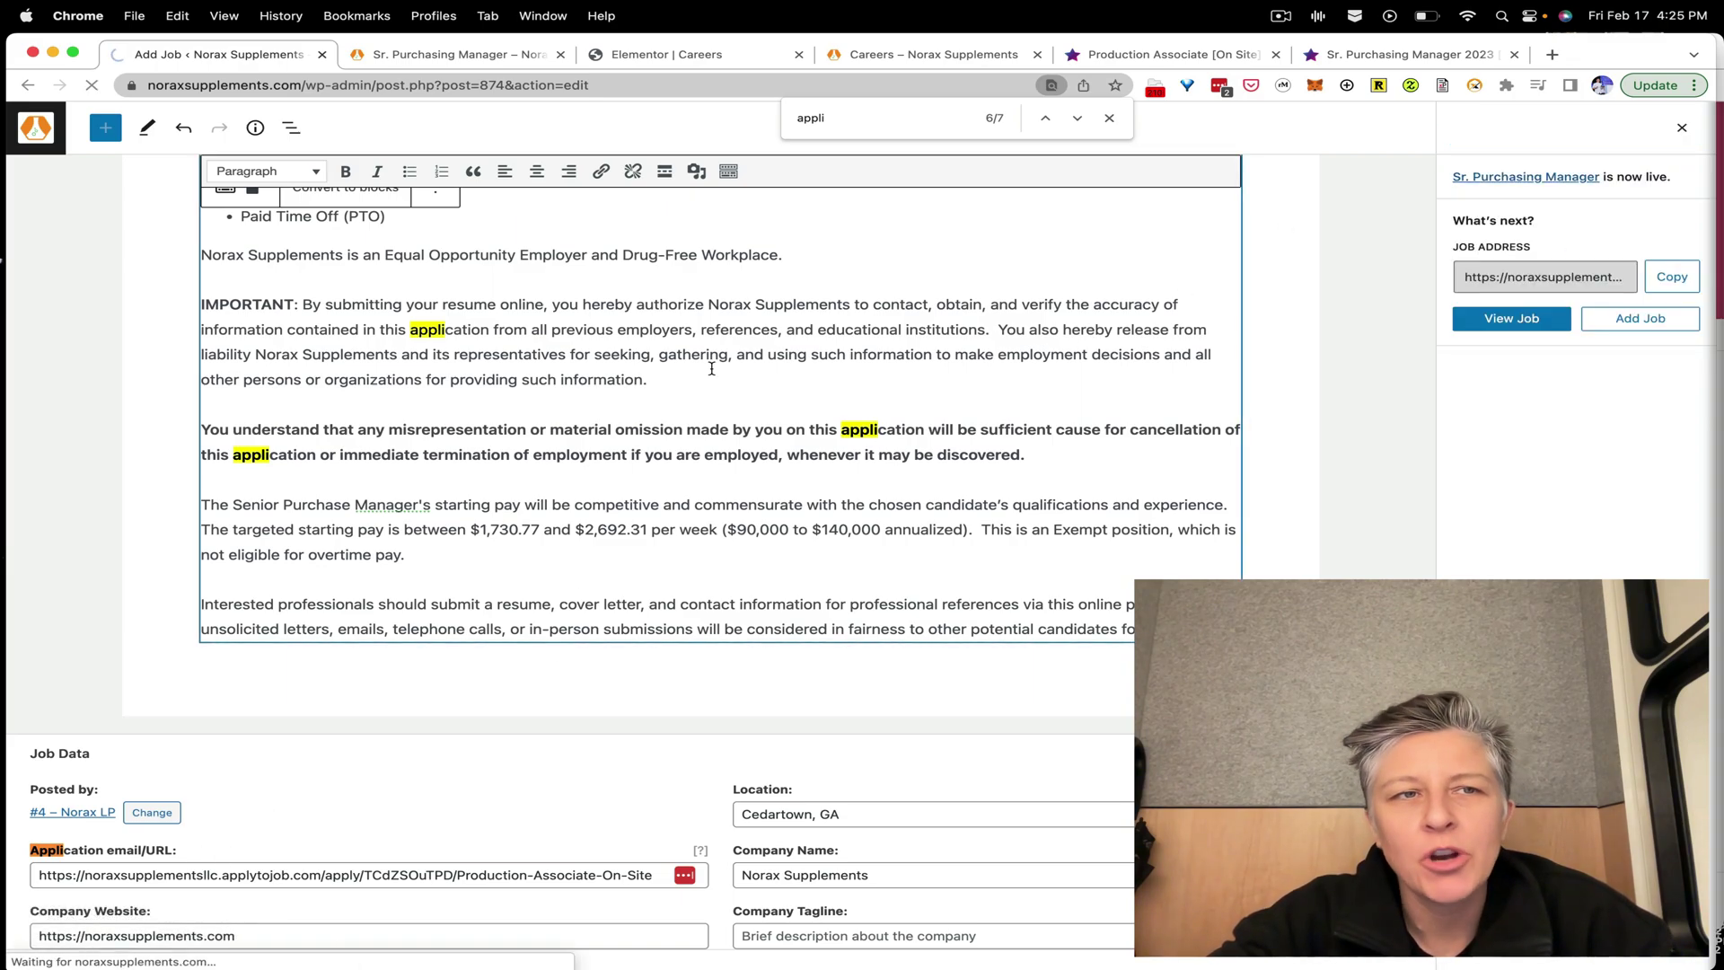
pyautogui.scroll(-5, 711, 368)
pyautogui.scroll(-3, 711, 368)
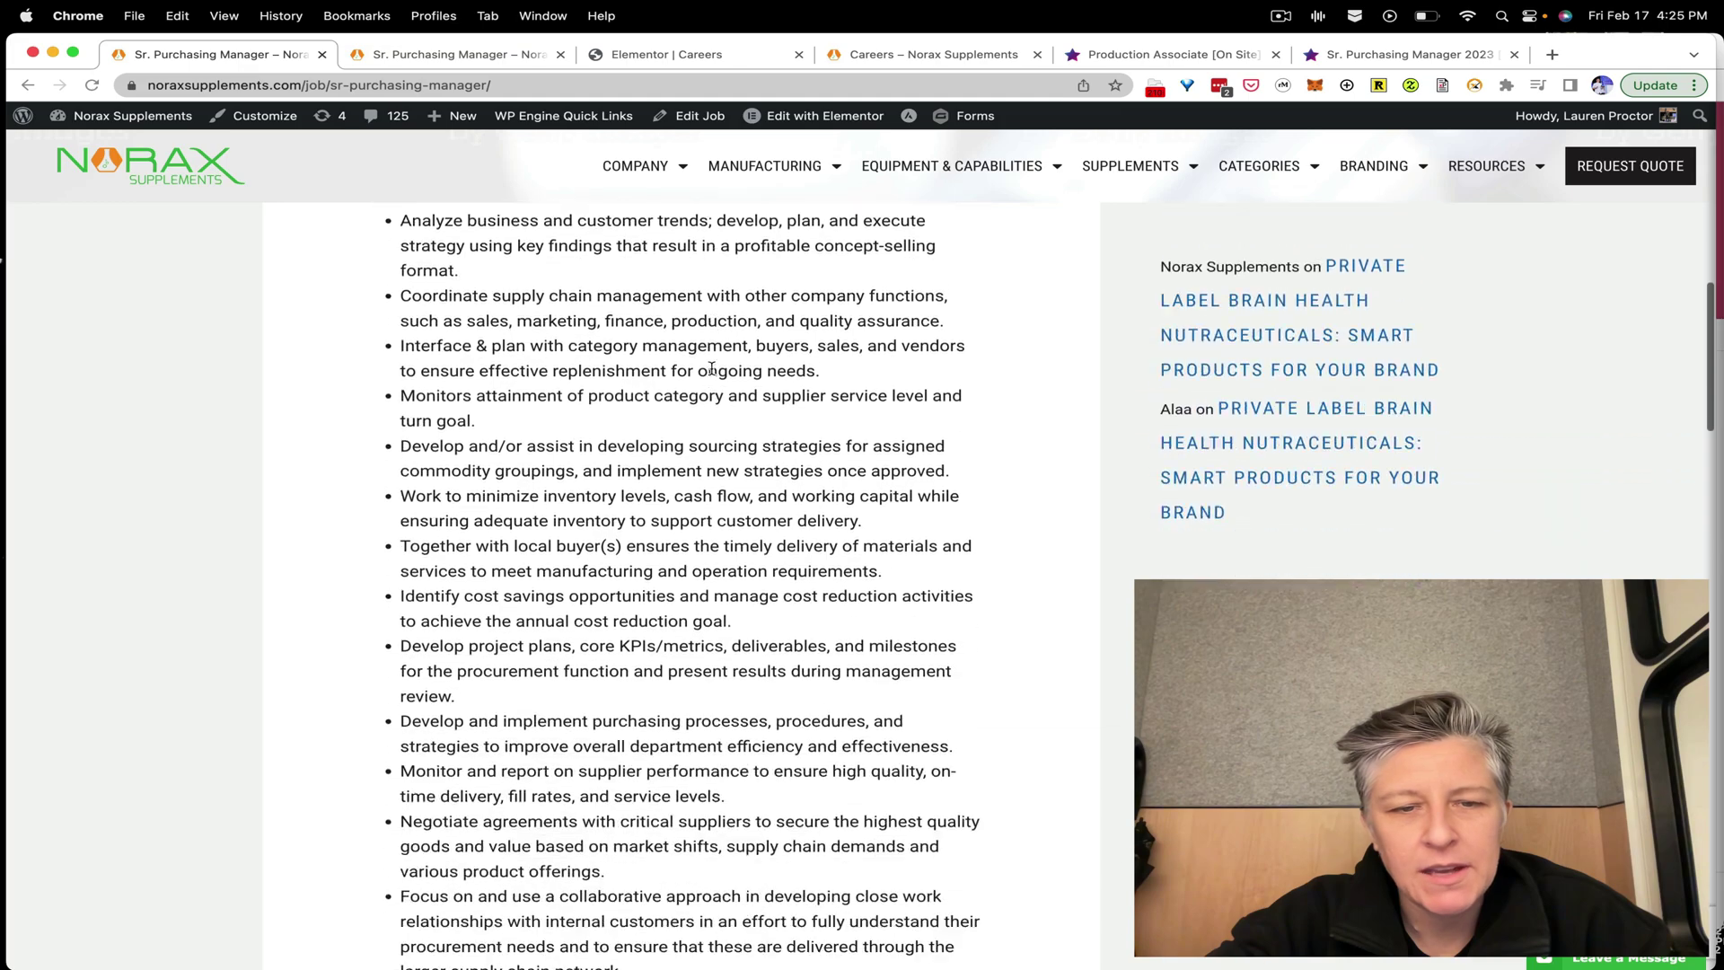
pyautogui.scroll(-5, 712, 368)
pyautogui.scroll(-5, 711, 369)
pyautogui.scroll(-5, 711, 369)
pyautogui.scroll(-2, 711, 368)
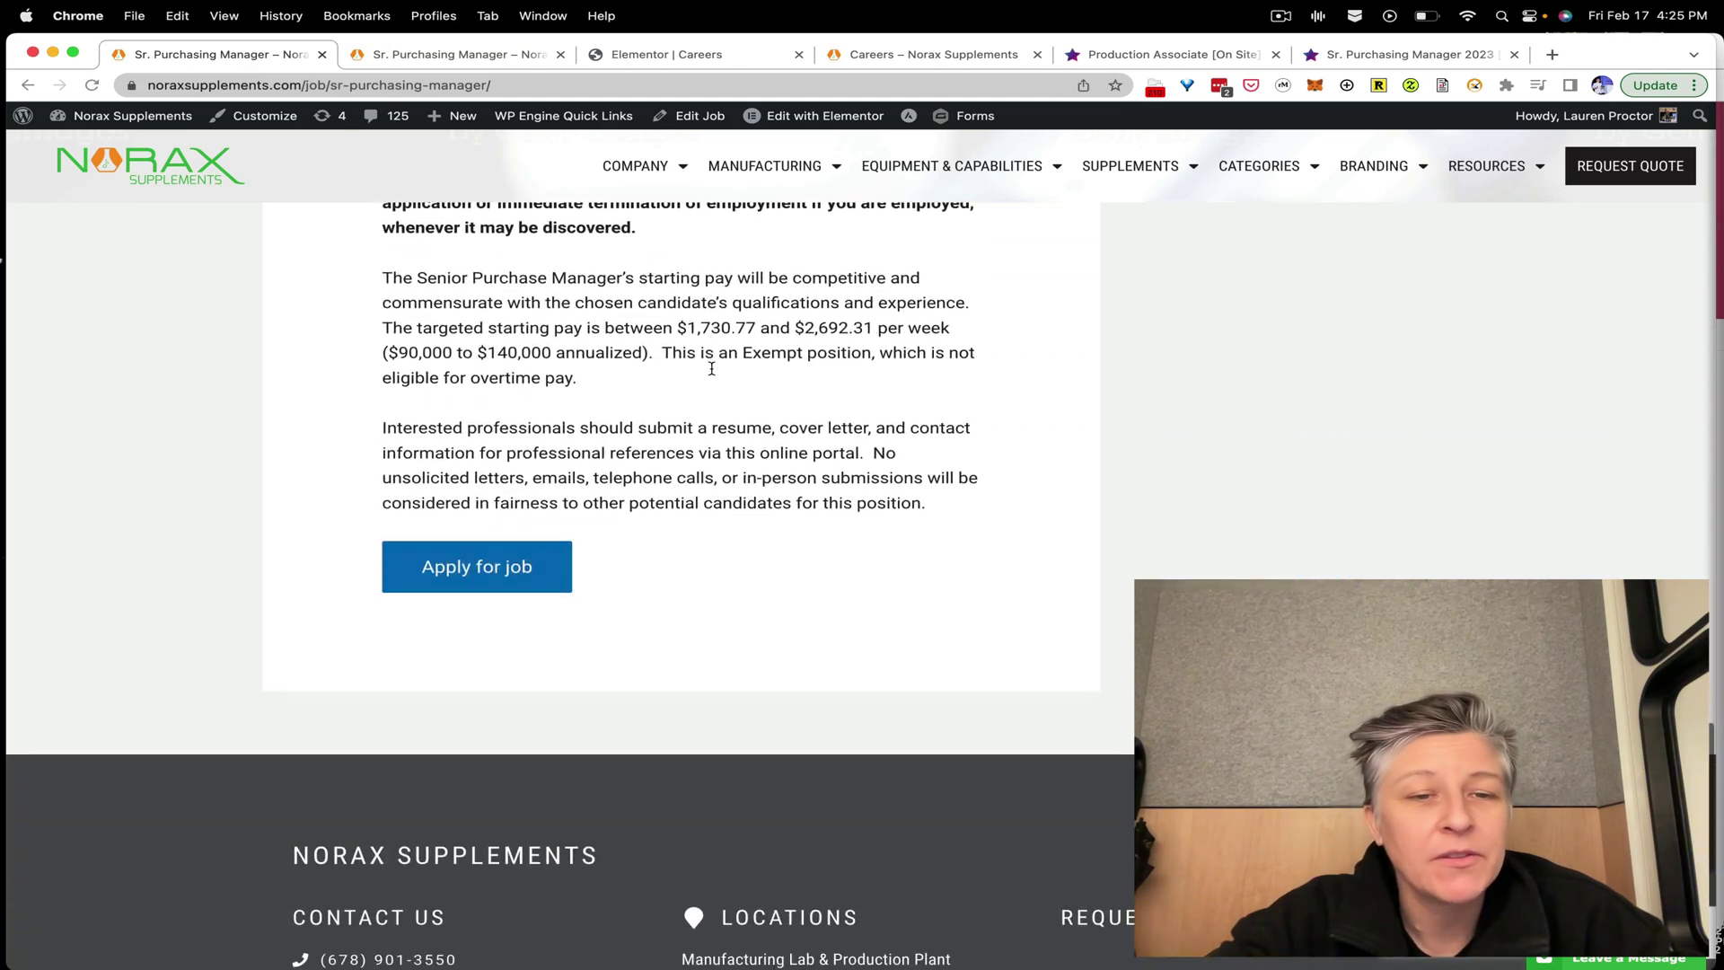
pyautogui.click(448, 568)
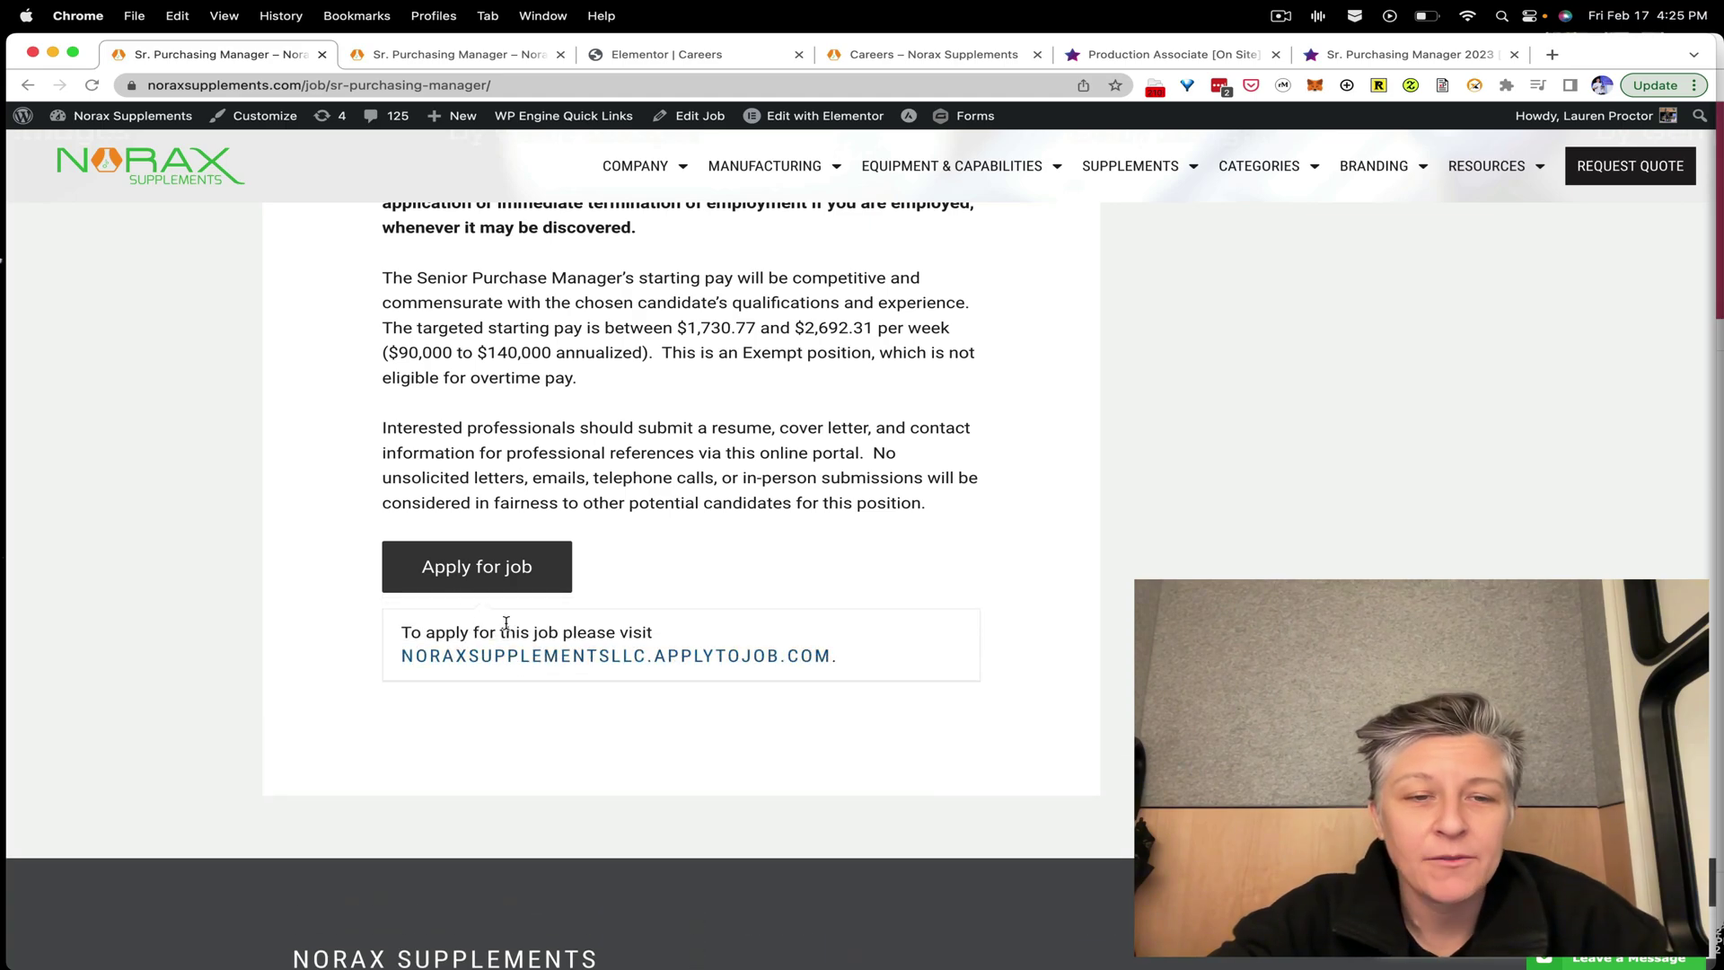
pyautogui.click(512, 572)
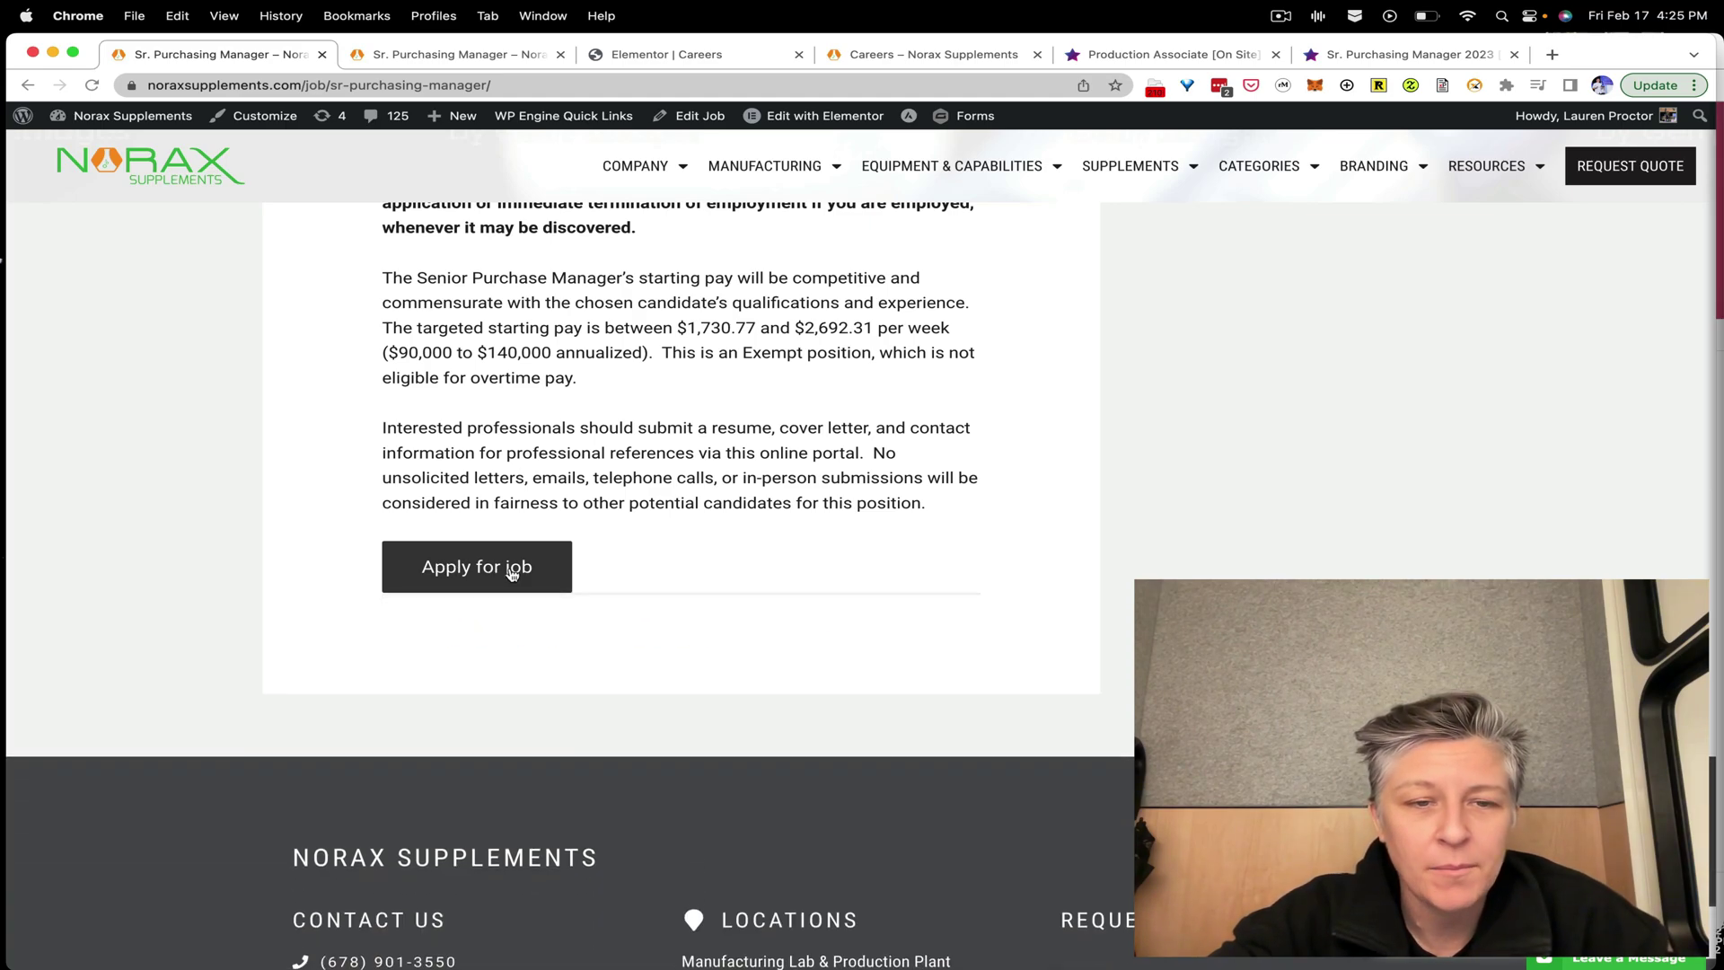
pyautogui.click(570, 660)
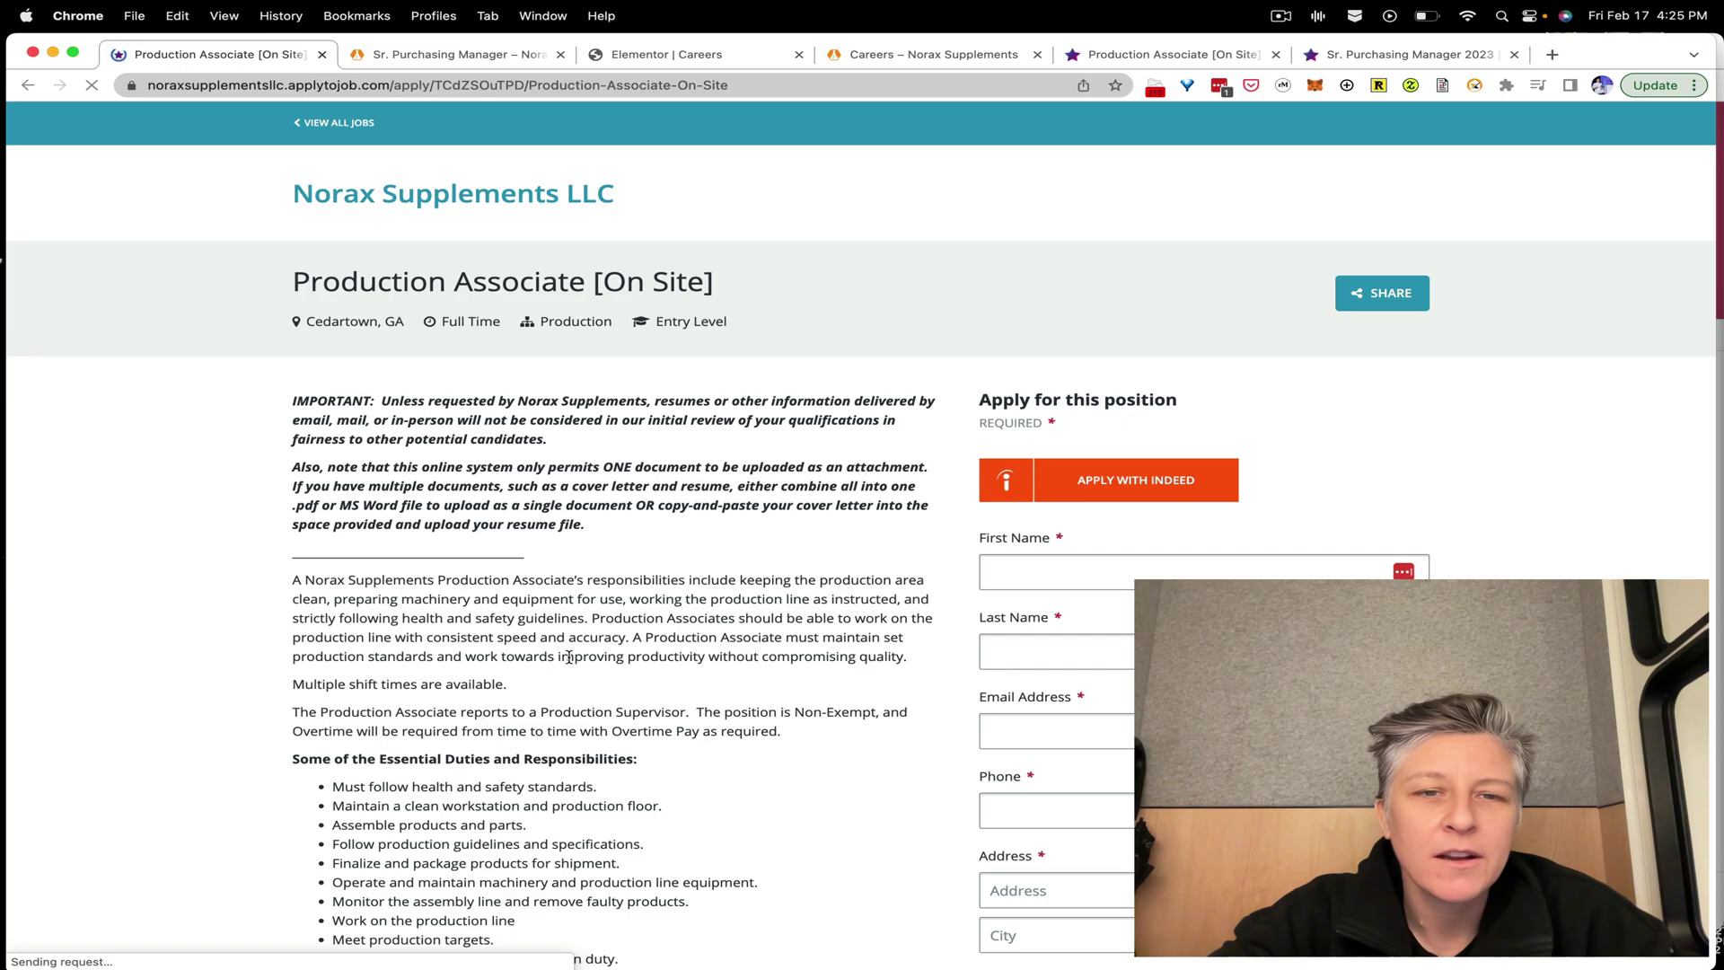
pyautogui.press('super+Left')
pyautogui.scroll(10, 760, 403)
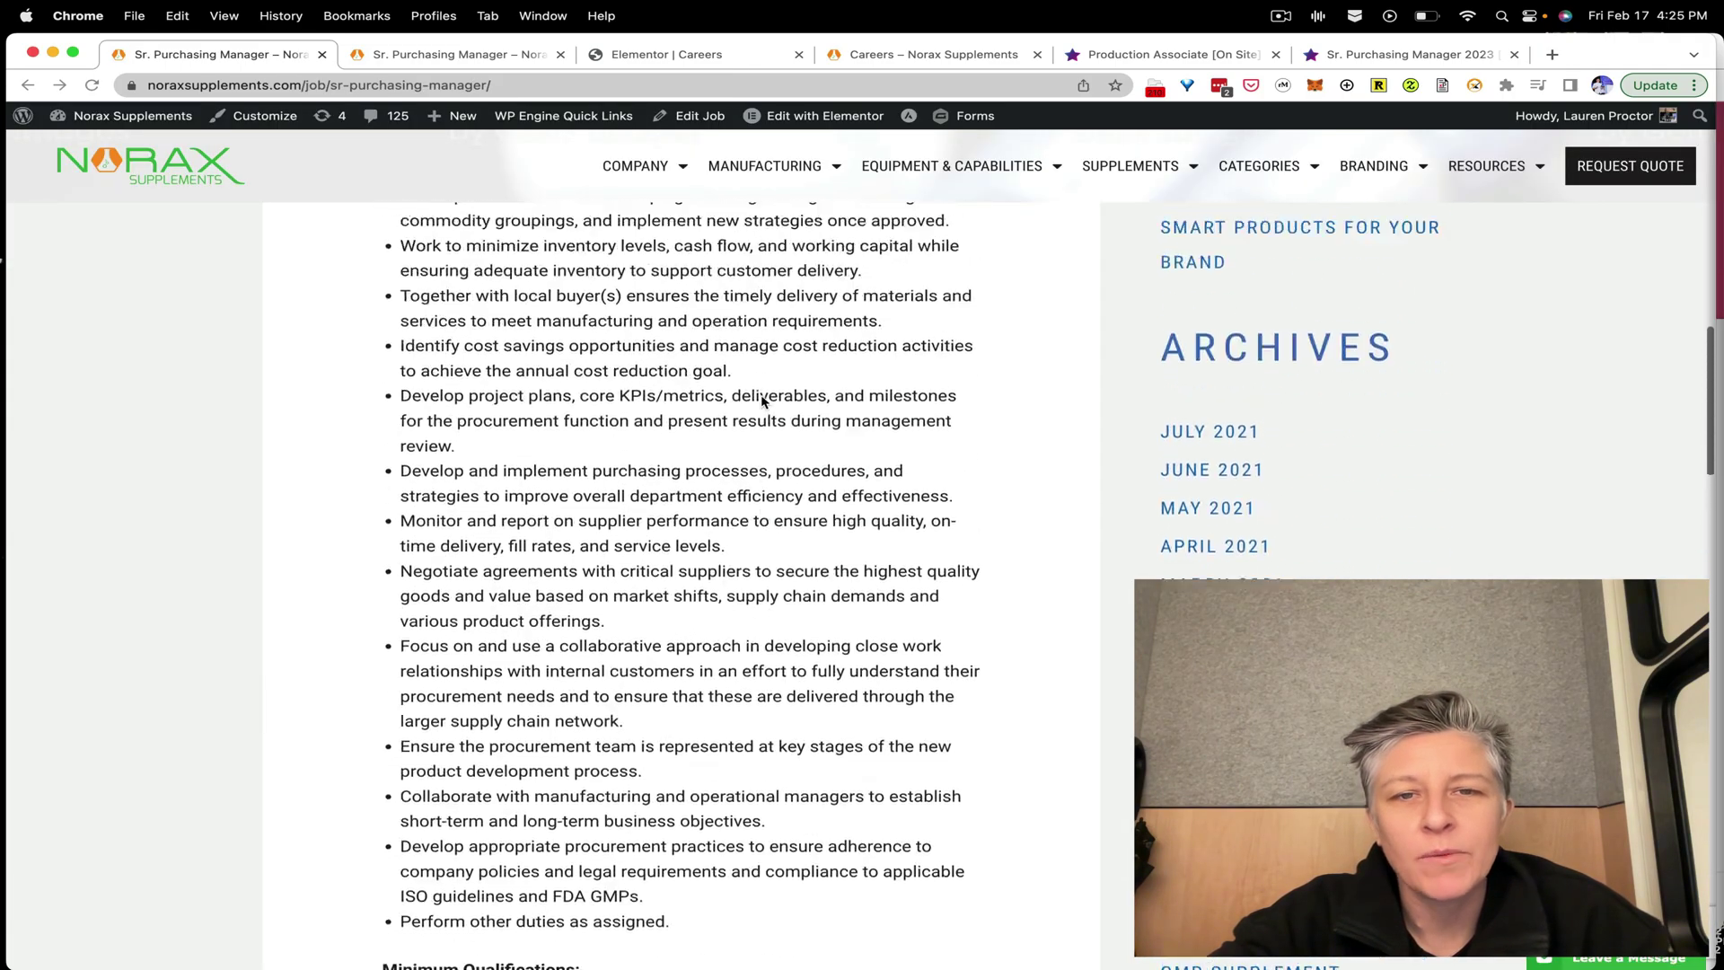
pyautogui.scroll(5, 761, 402)
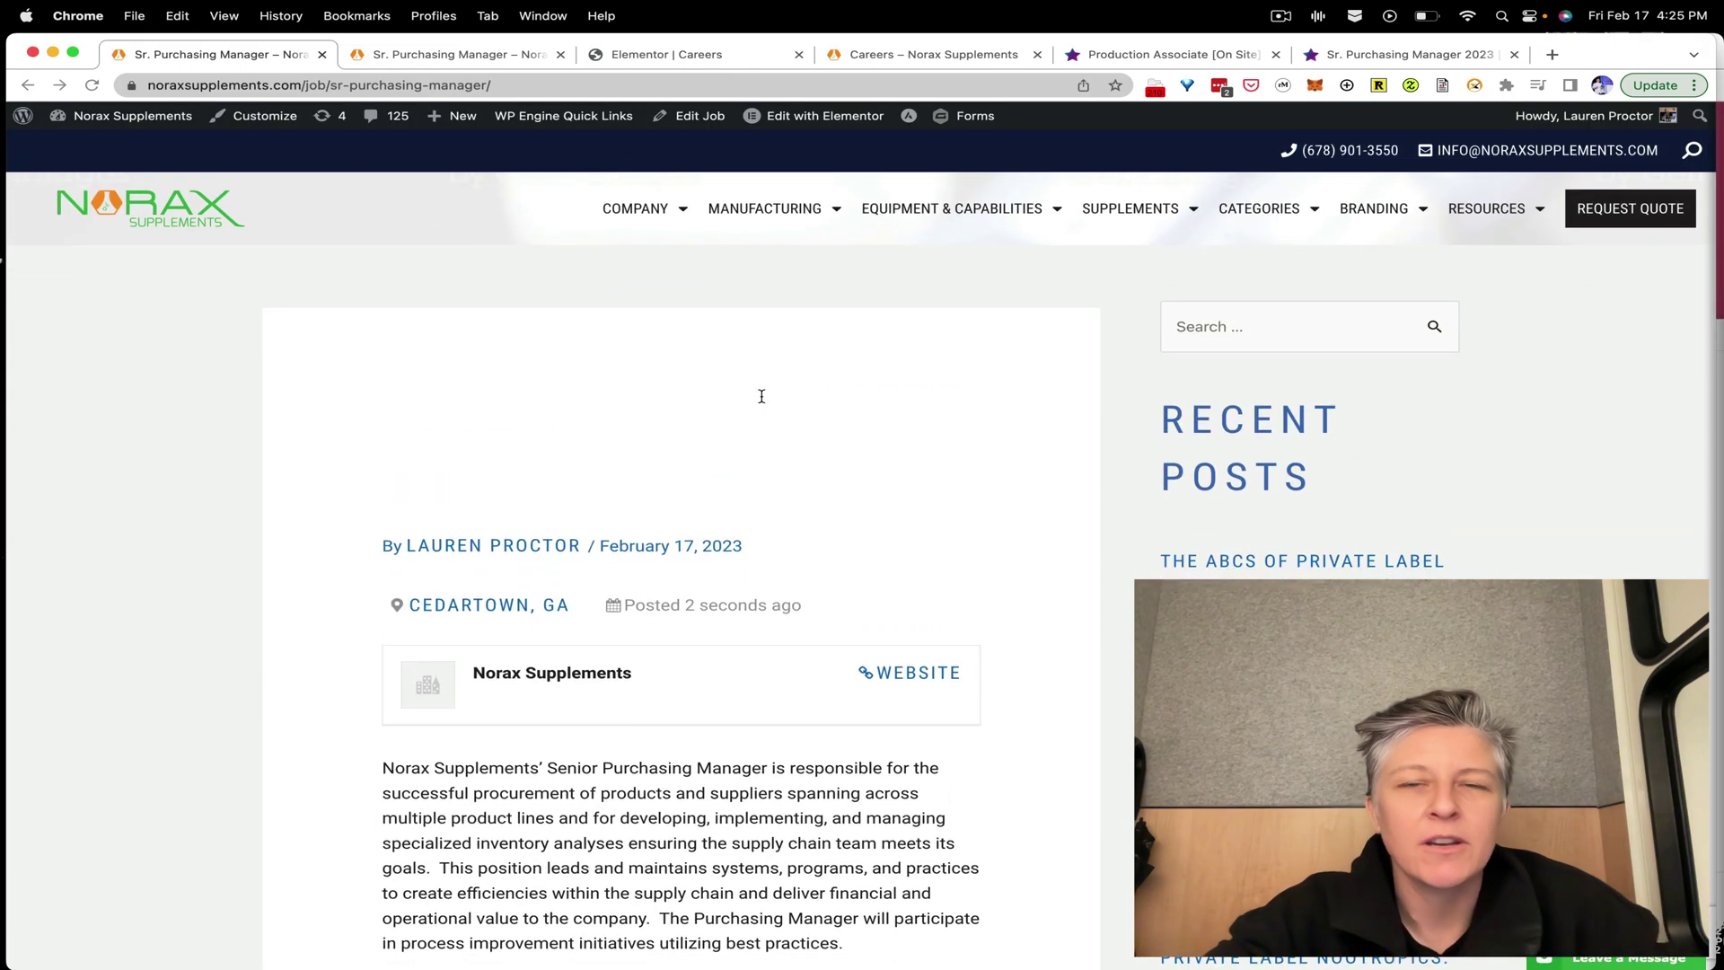
# - Load noraxsupplements.com/careers/ in a new tab to see the job board
pyautogui.press('super+t')
pyautogui.write('job')
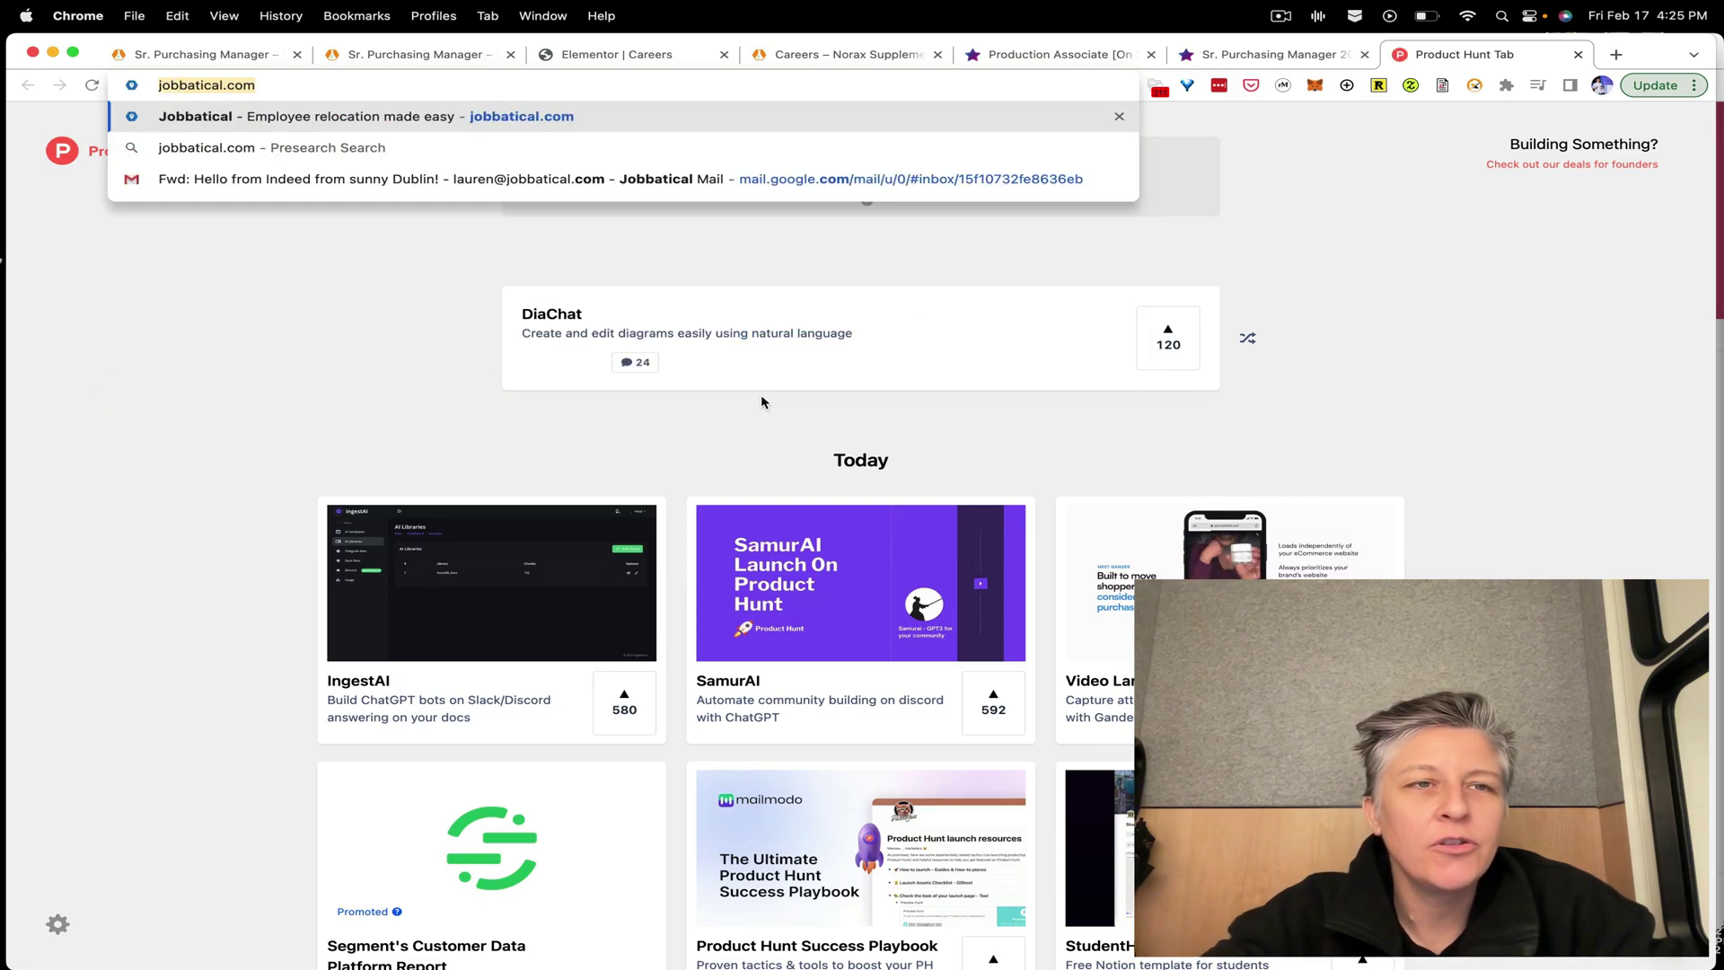
pyautogui.press('BackSpace')
pyautogui.press('BackSpace')
pyautogui.press('BackSpace')
pyautogui.write('norax')
pyautogui.press('Right')
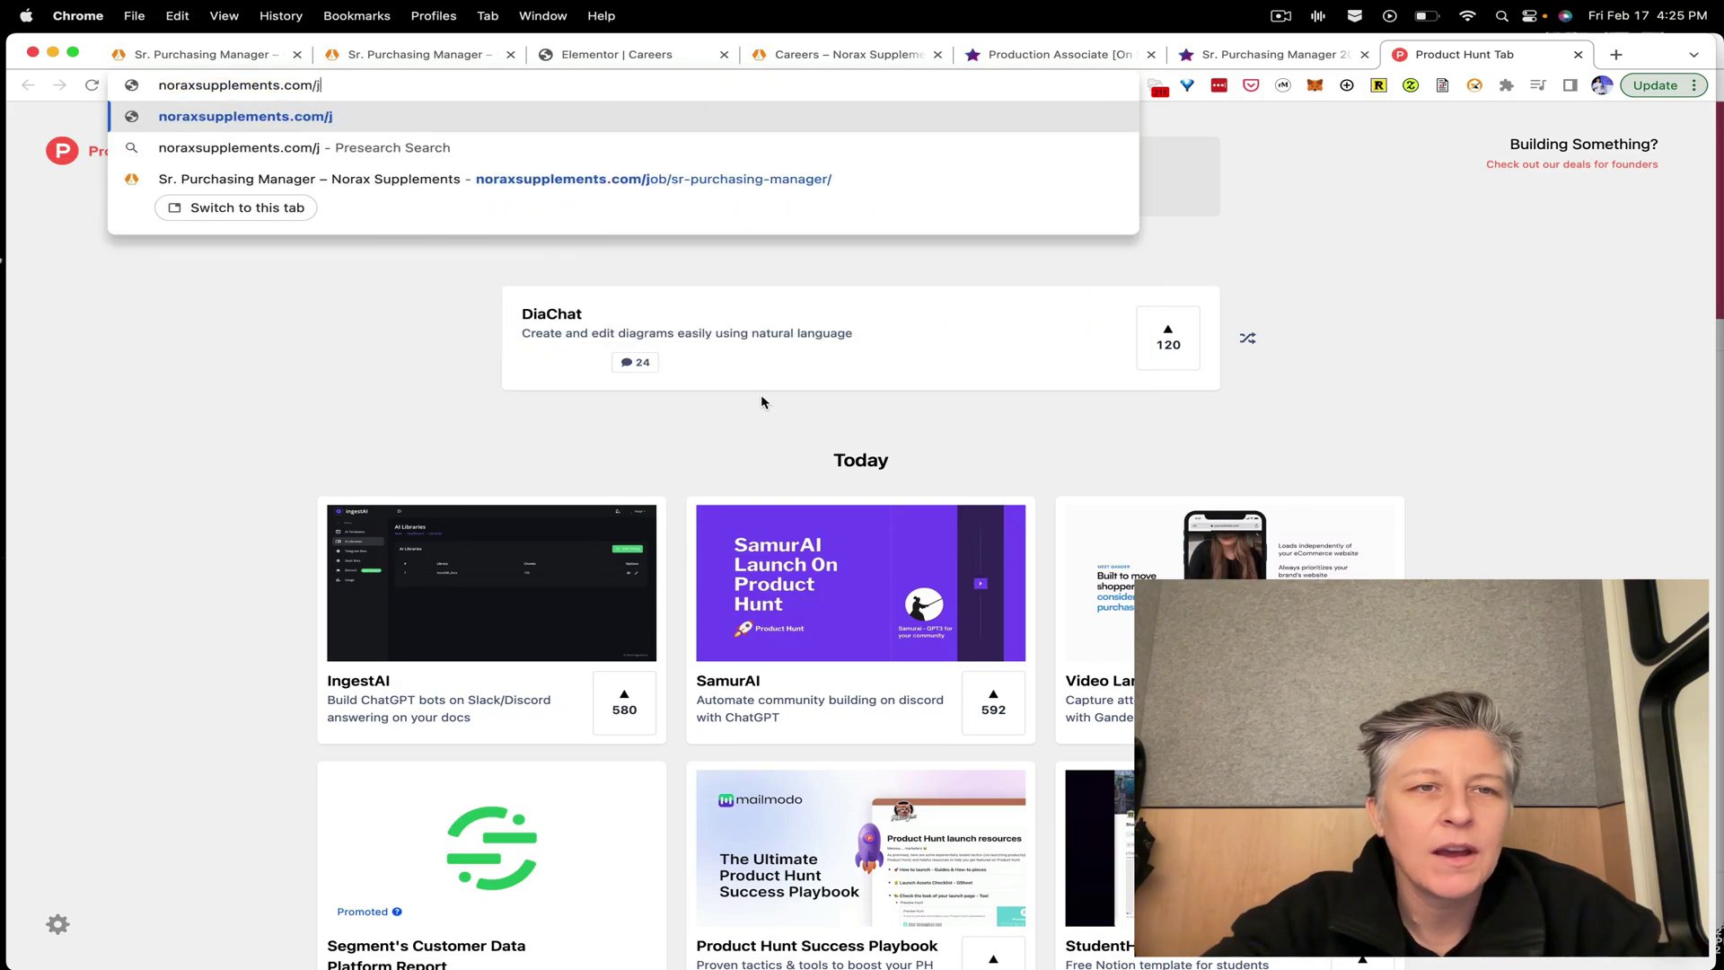
pyautogui.write('care')
pyautogui.press('Return')
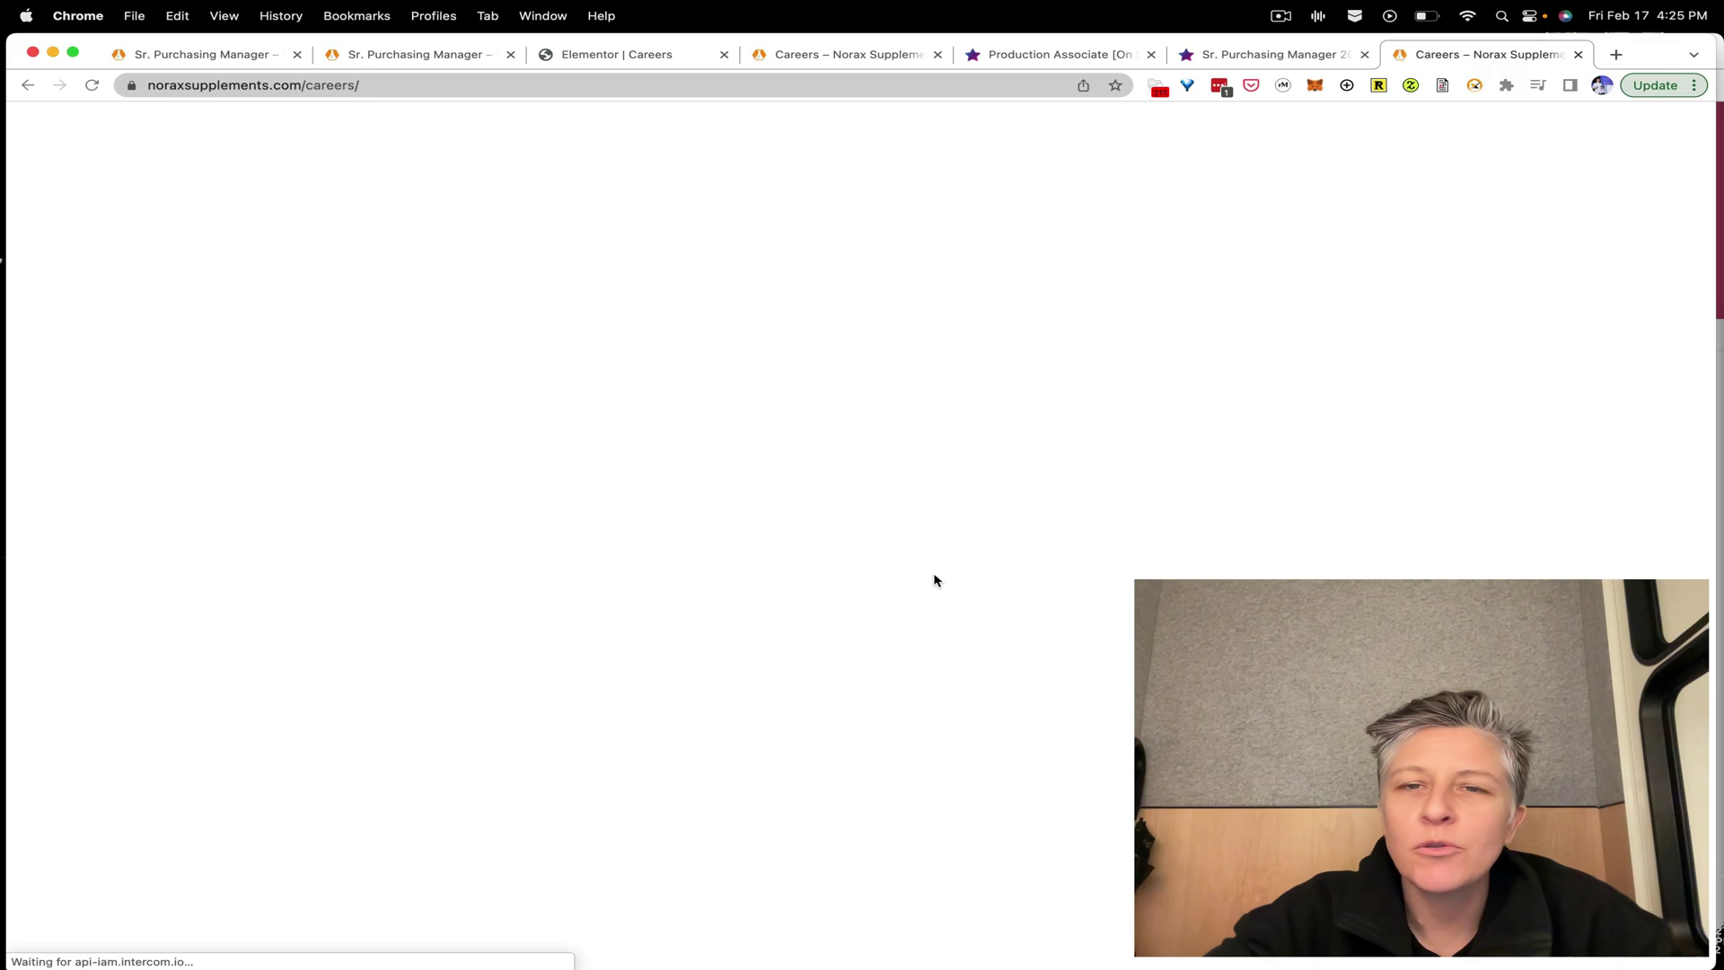
pyautogui.scroll(-5, 788, 616)
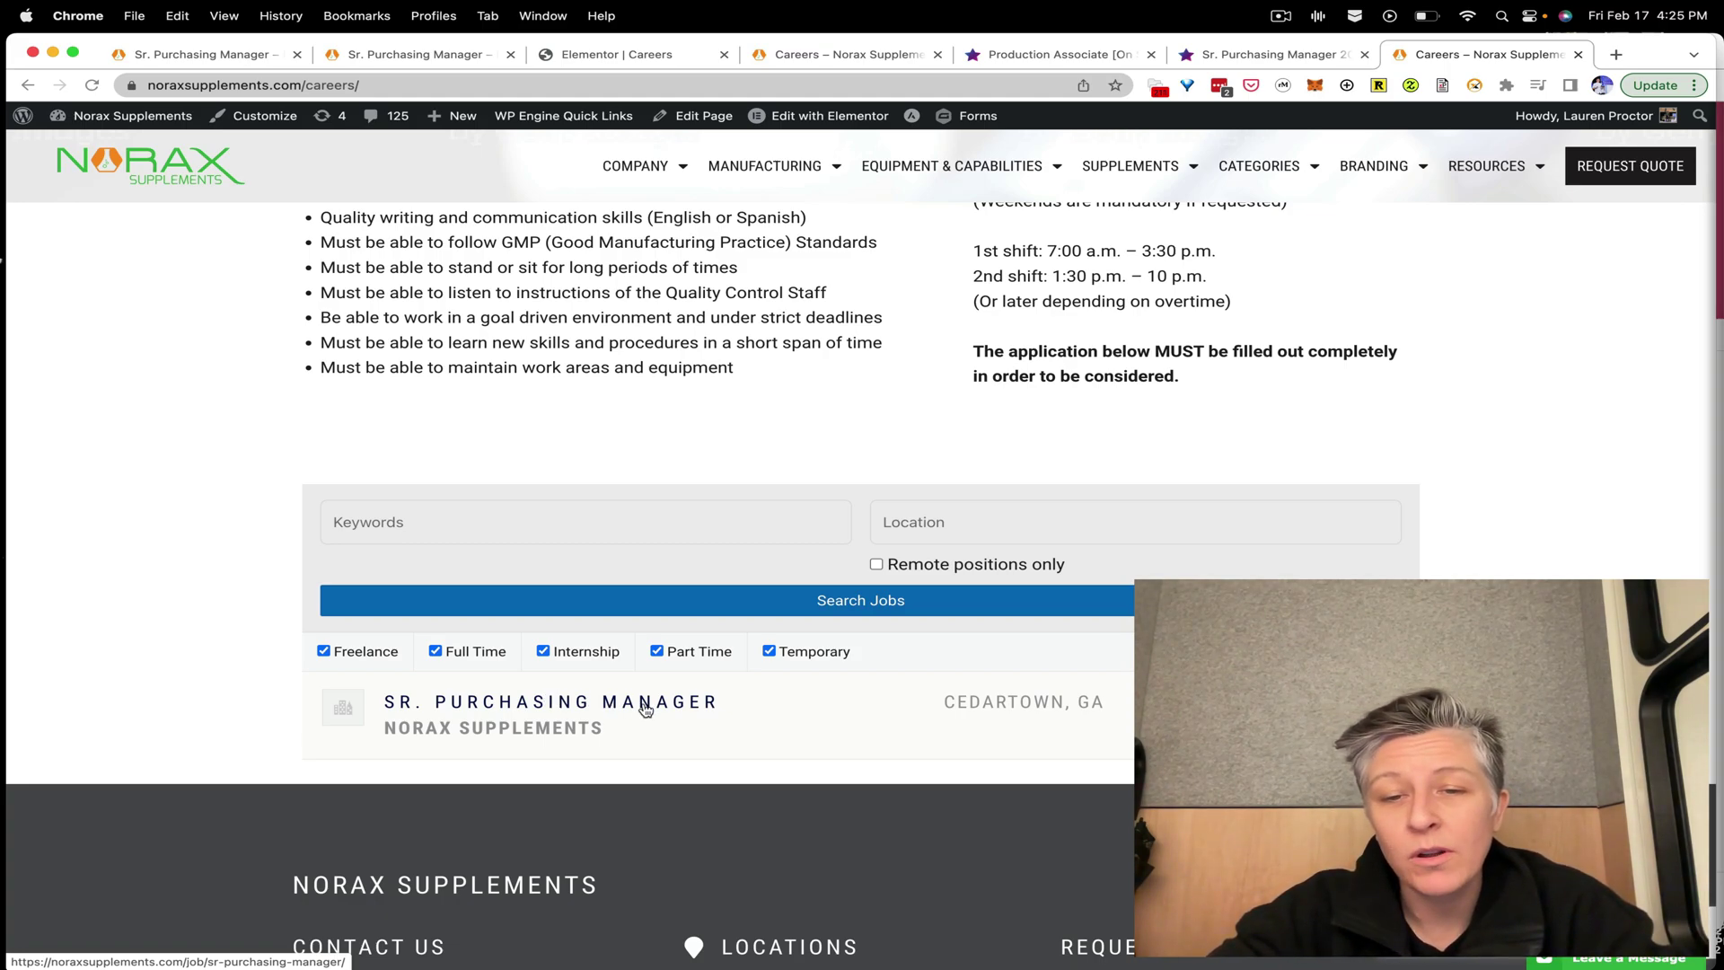
pyautogui.click(815, 652)
pyautogui.click(687, 656)
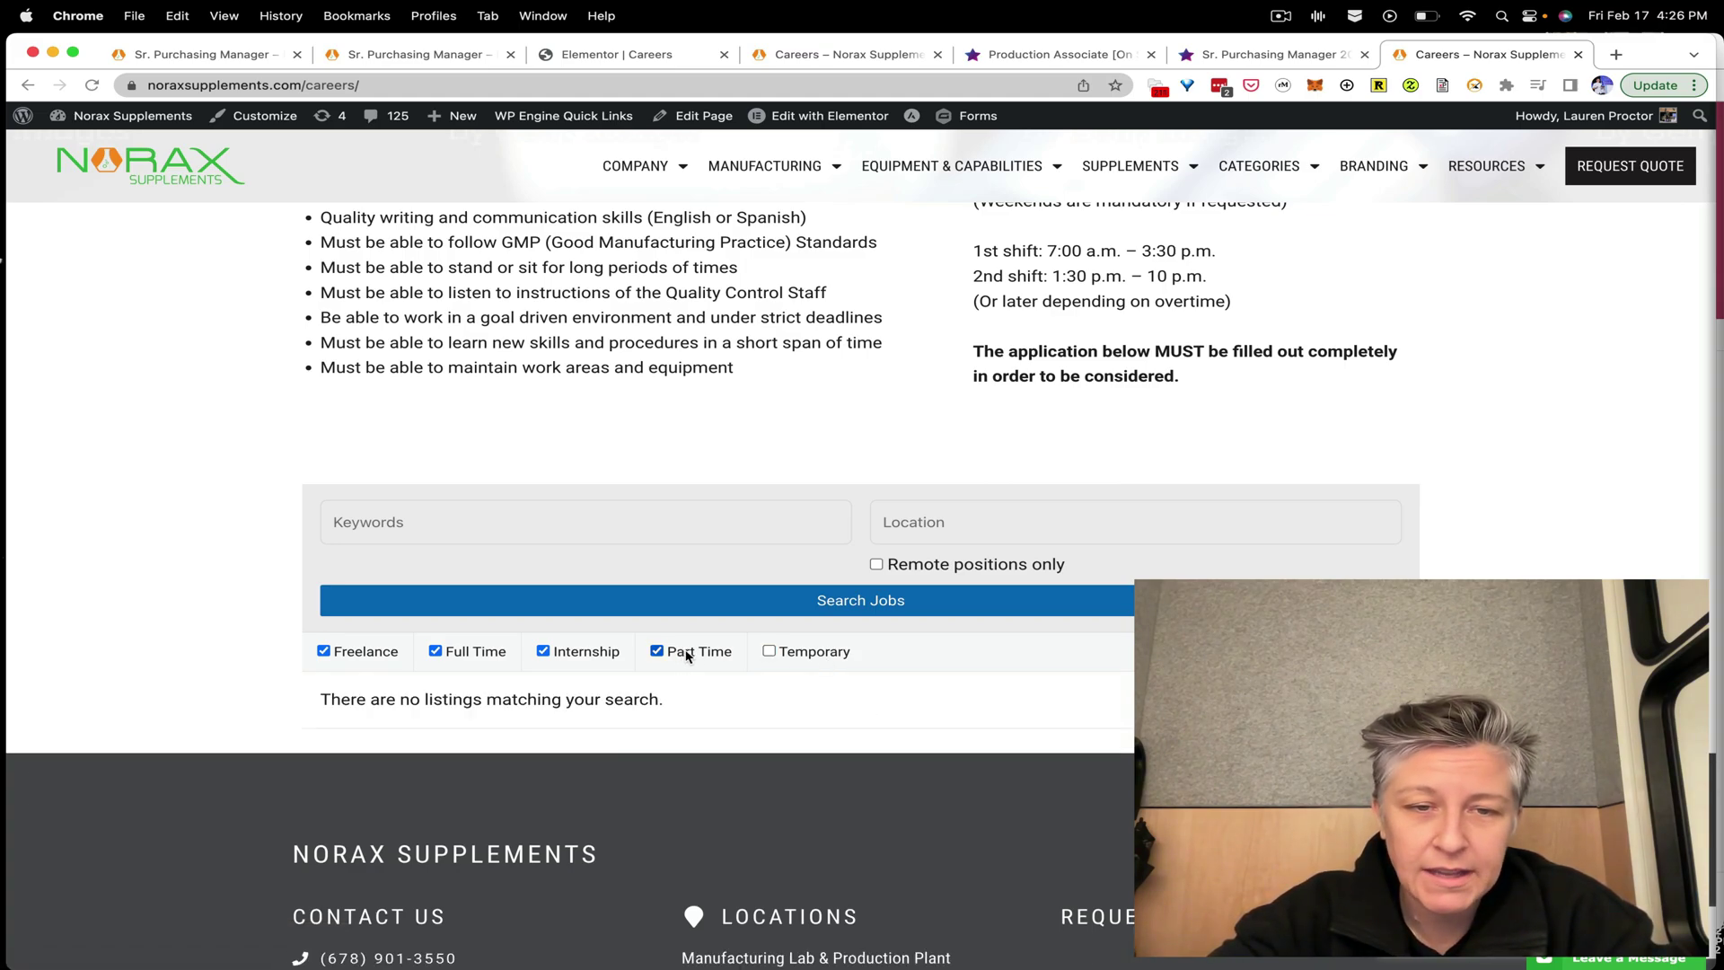
pyautogui.click(606, 655)
pyautogui.click(496, 656)
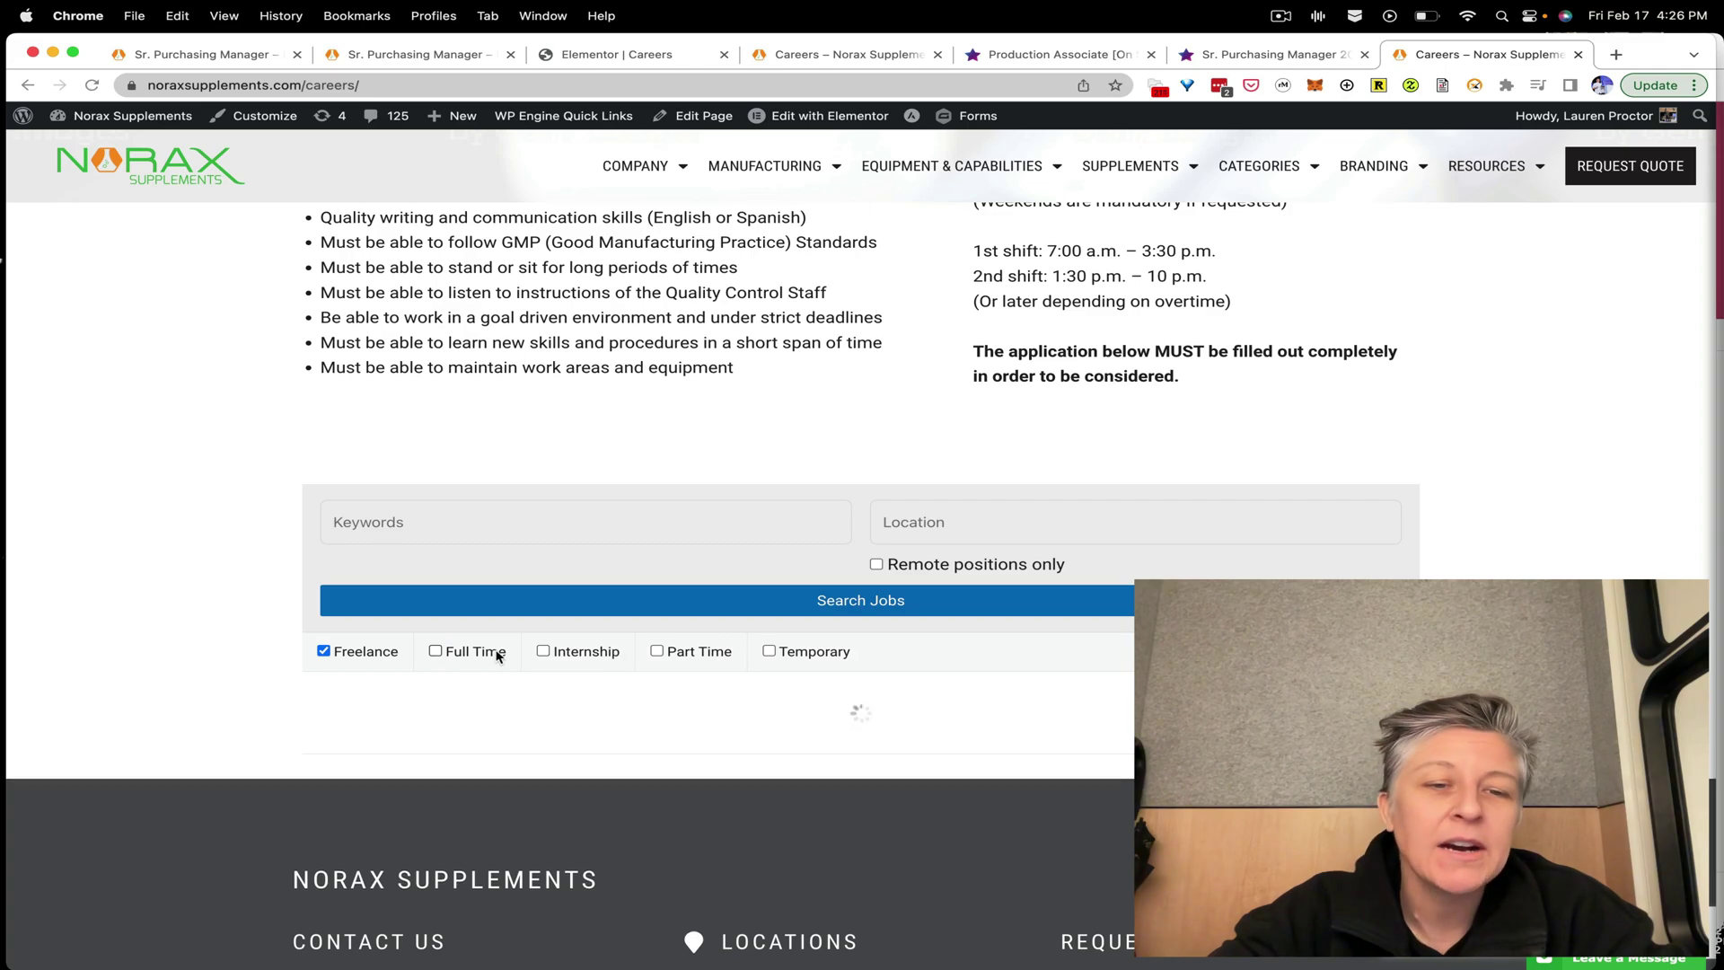
pyautogui.click(389, 655)
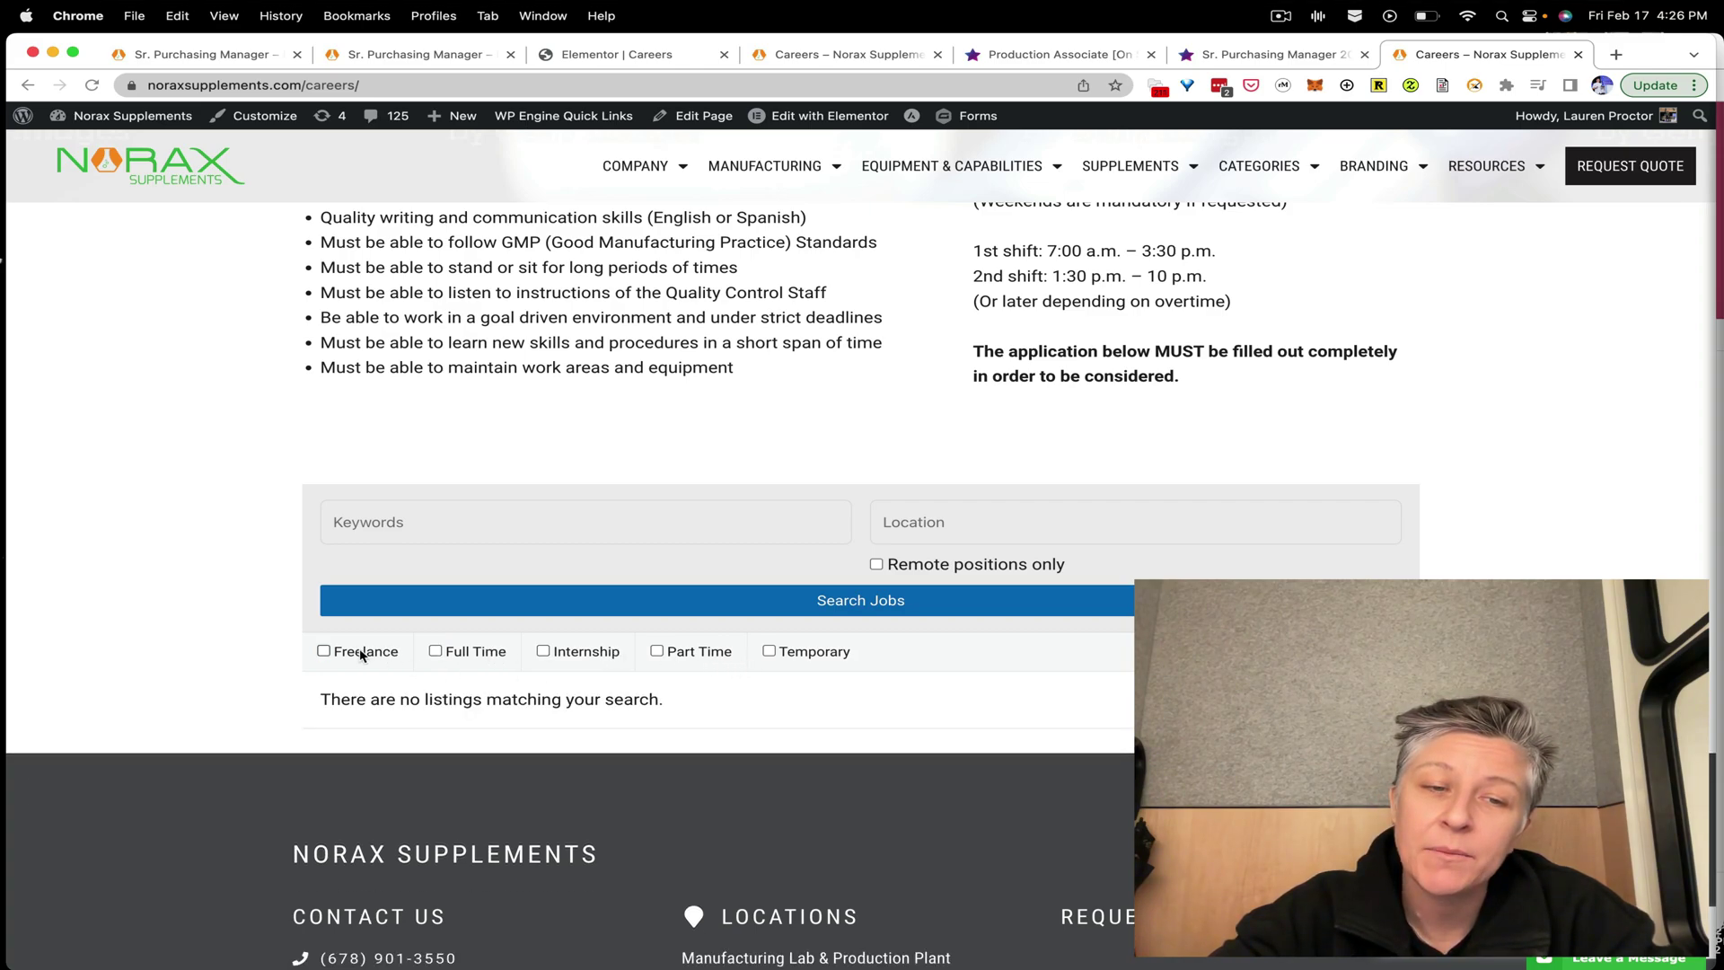
pyautogui.click(361, 655)
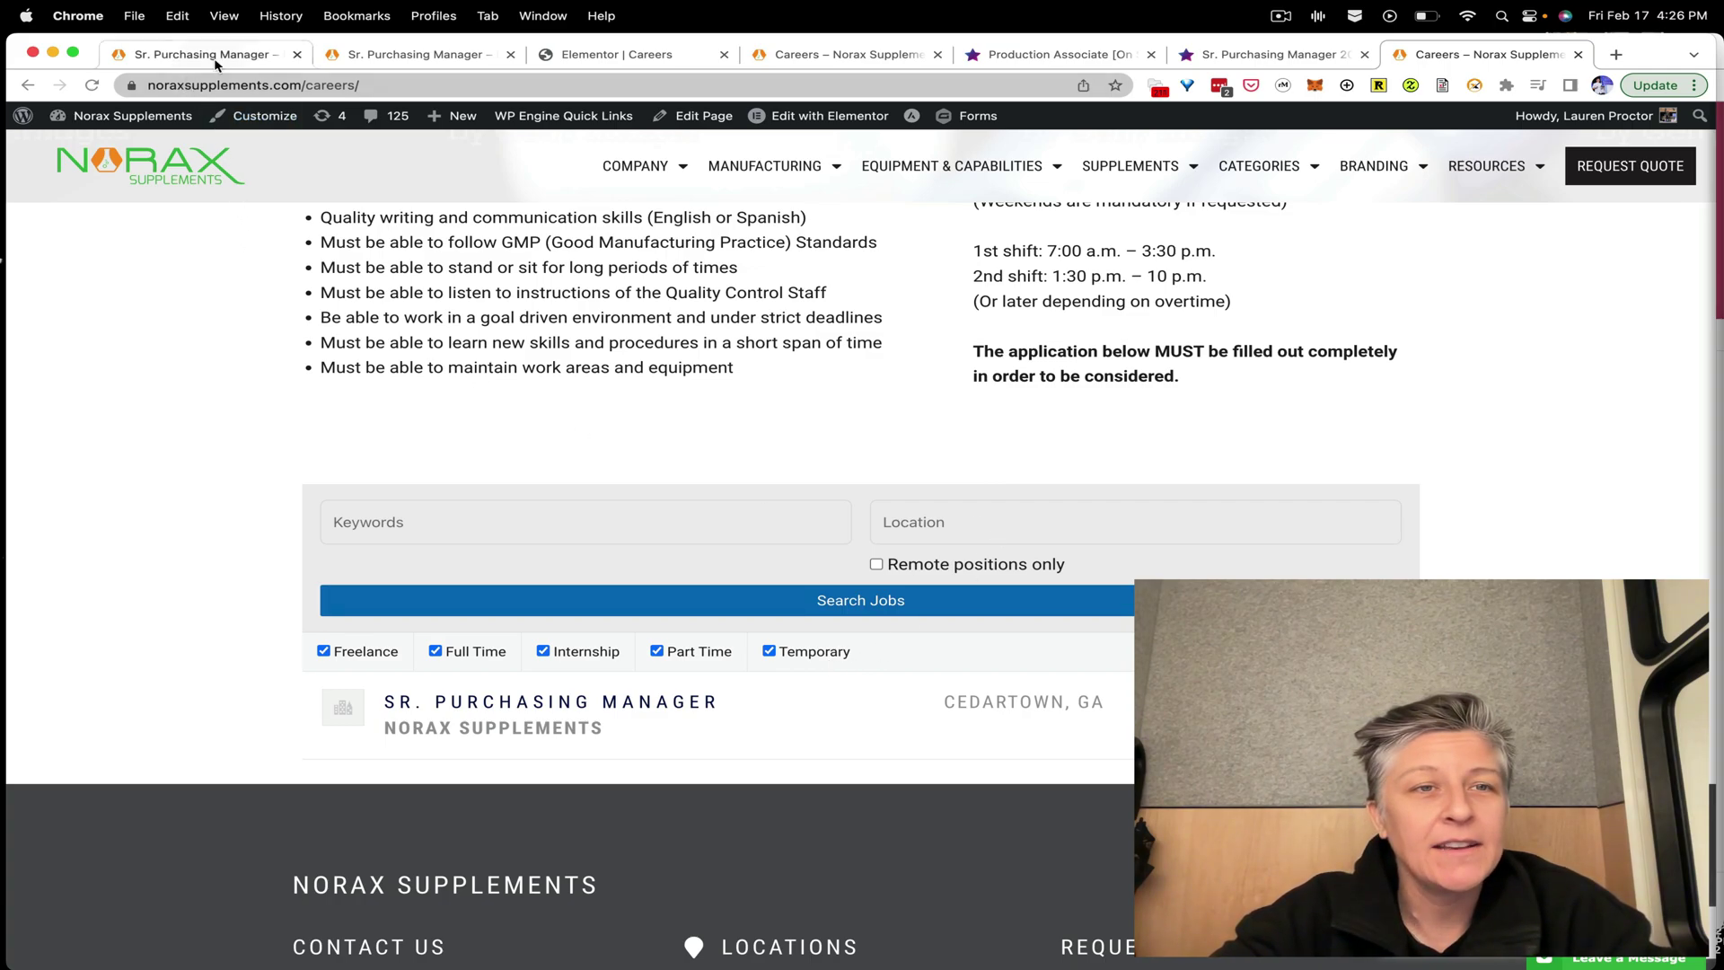
pyautogui.click(1281, 19)
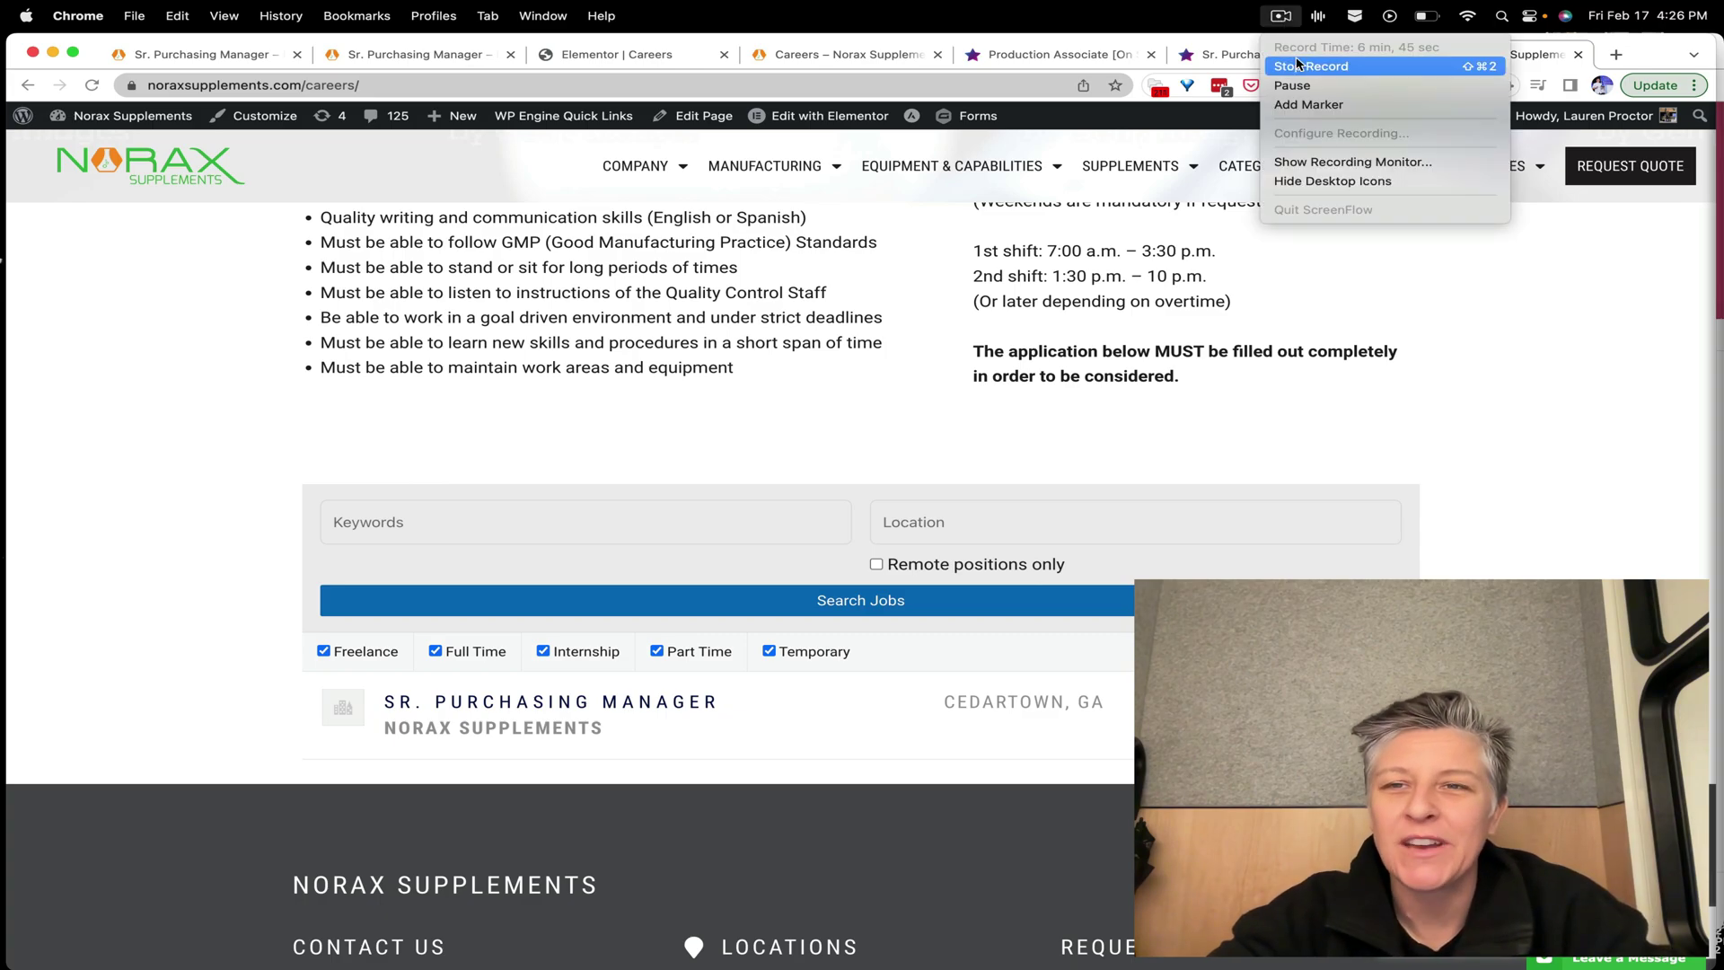